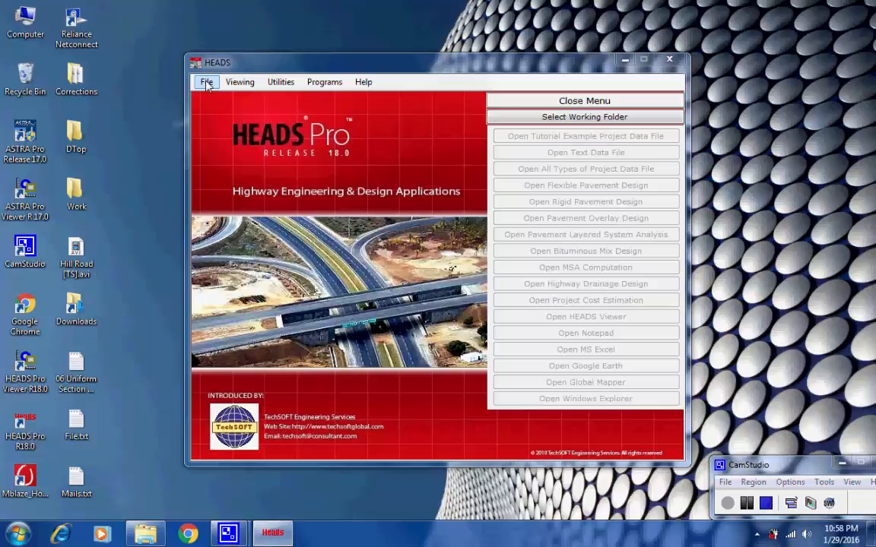
Step: Set the Work folder on the desktop as the working folder
left_click(207, 84)
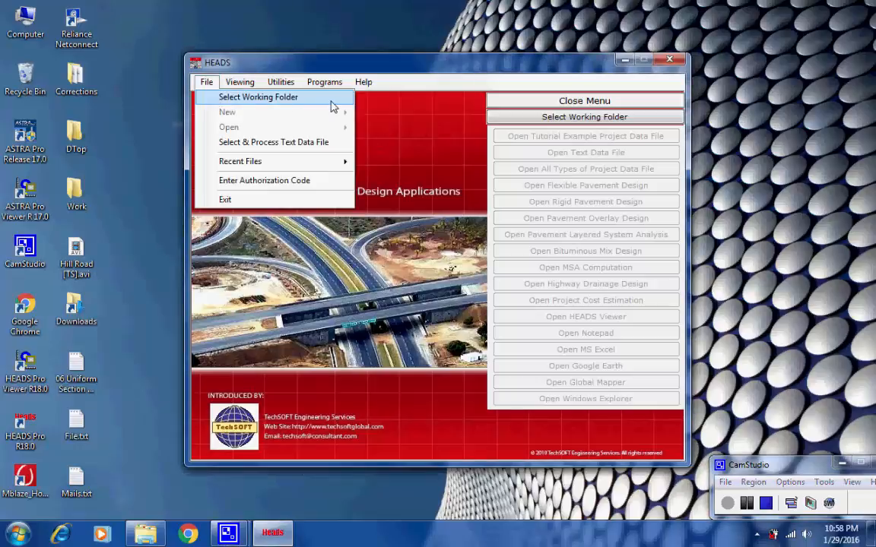
left_click(294, 96)
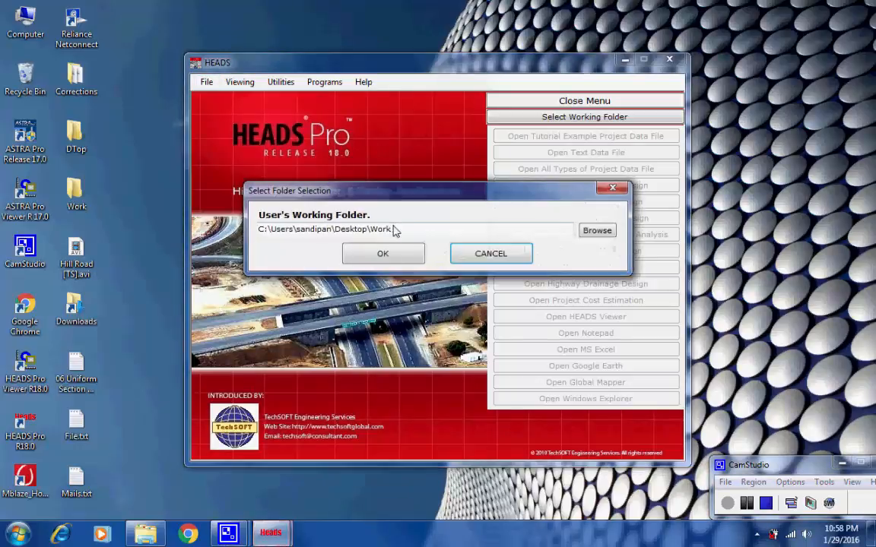
left_click_drag(390, 229, 260, 230)
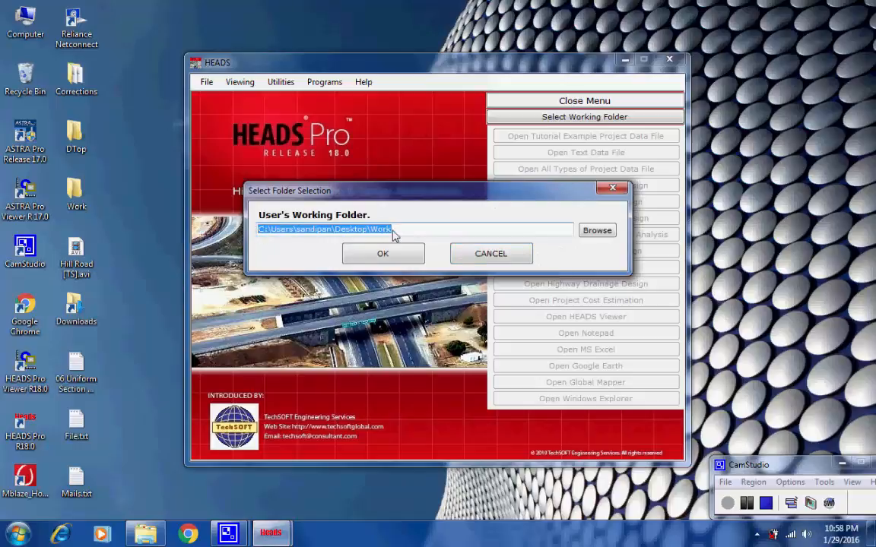
left_click(383, 254)
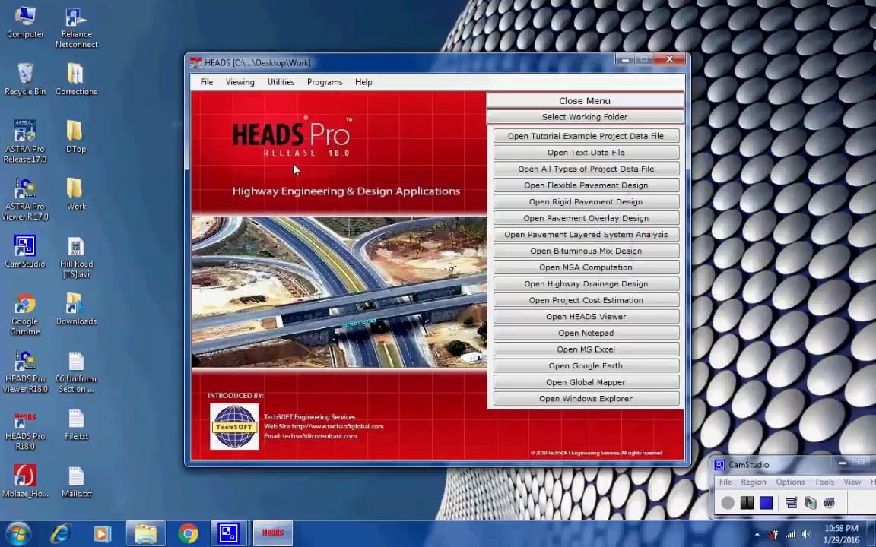
Step: Start a new Uniform Section Hill Road Design project
left_click(206, 82)
mouse_move(312, 111)
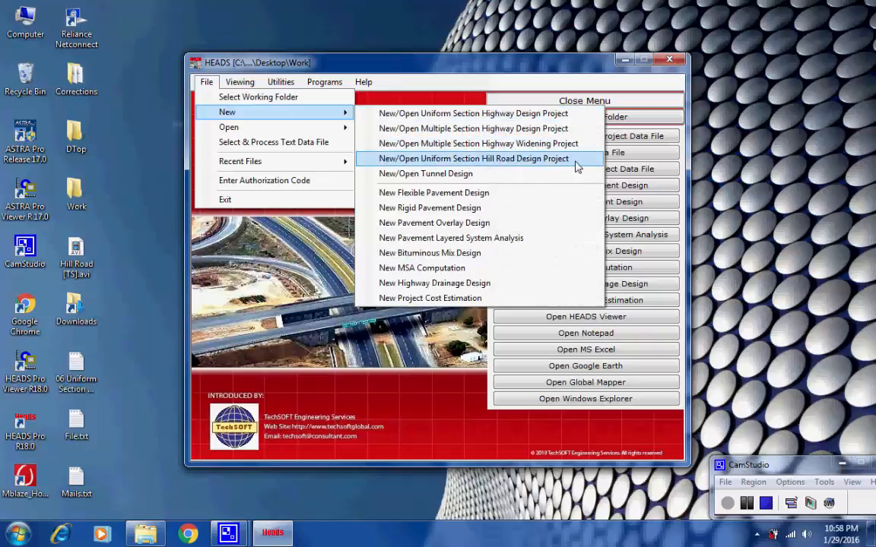
left_click(524, 158)
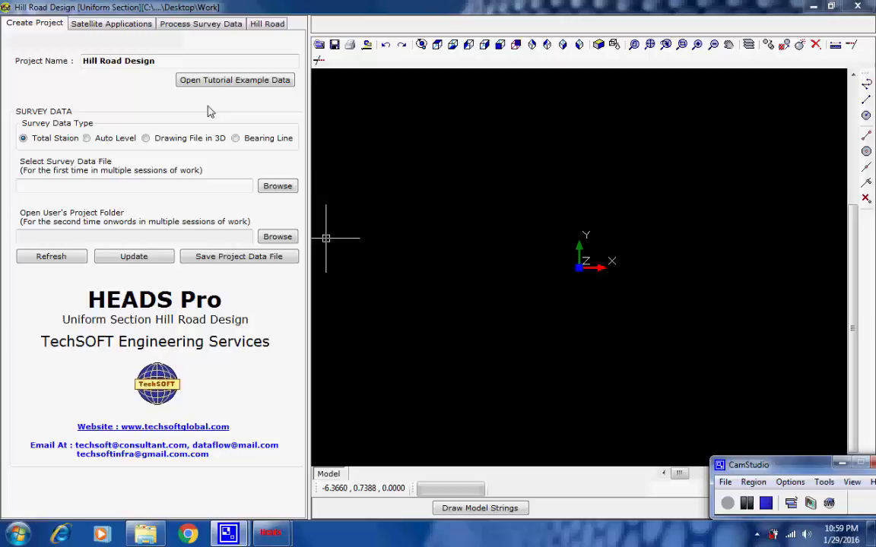
Step: Load the tutorial example data for Design with Auto Level Data into the project
left_click(185, 79)
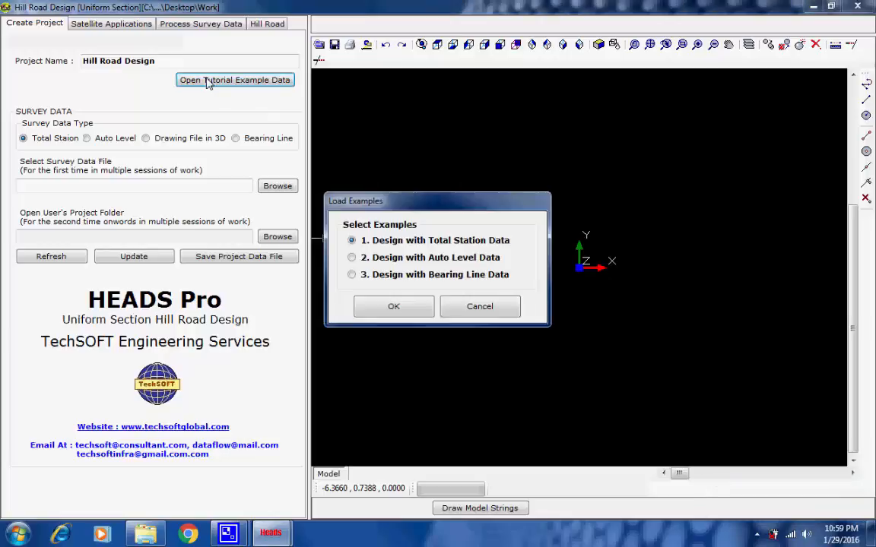
left_click(352, 257)
left_click(405, 307)
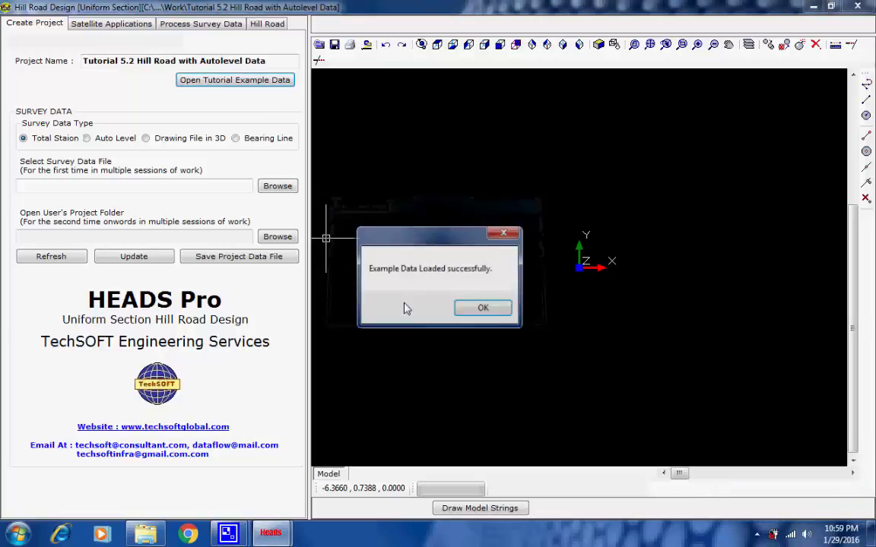
left_click(480, 309)
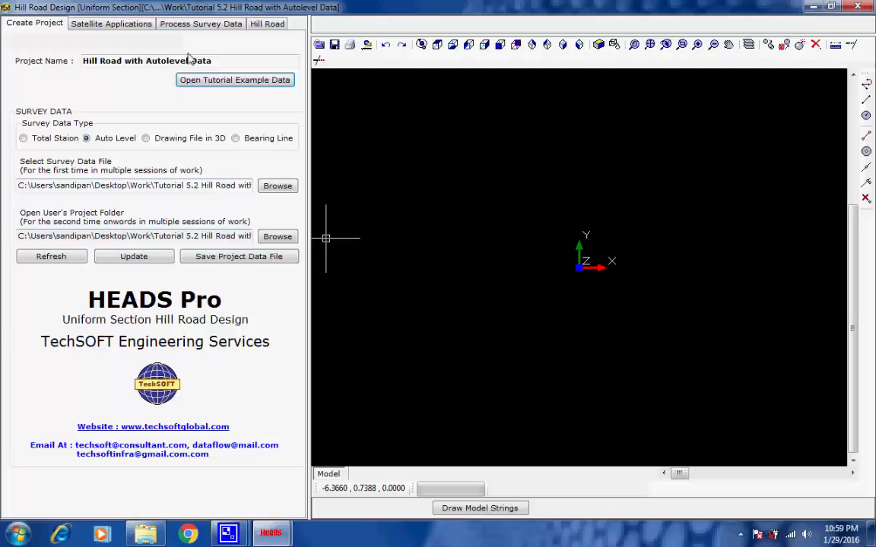
Step: Start processing the survey data by opening the HALIGN Coordinate Inputs [Traverse IPs] for the horizontal alignment design
left_click(173, 26)
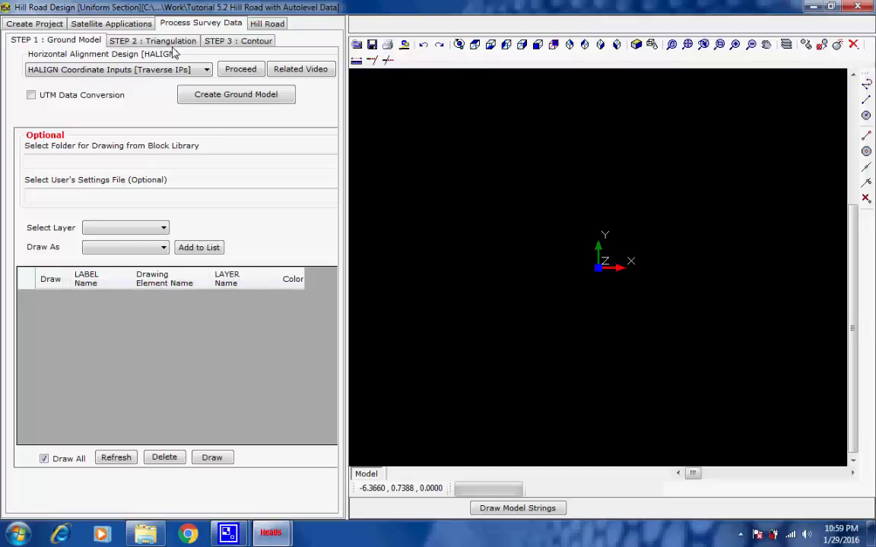
left_click(206, 70)
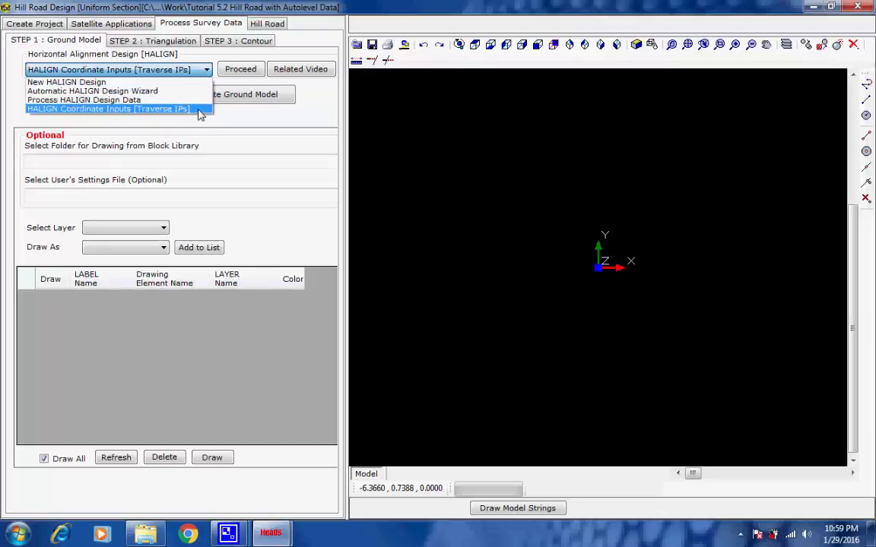
left_click(198, 109)
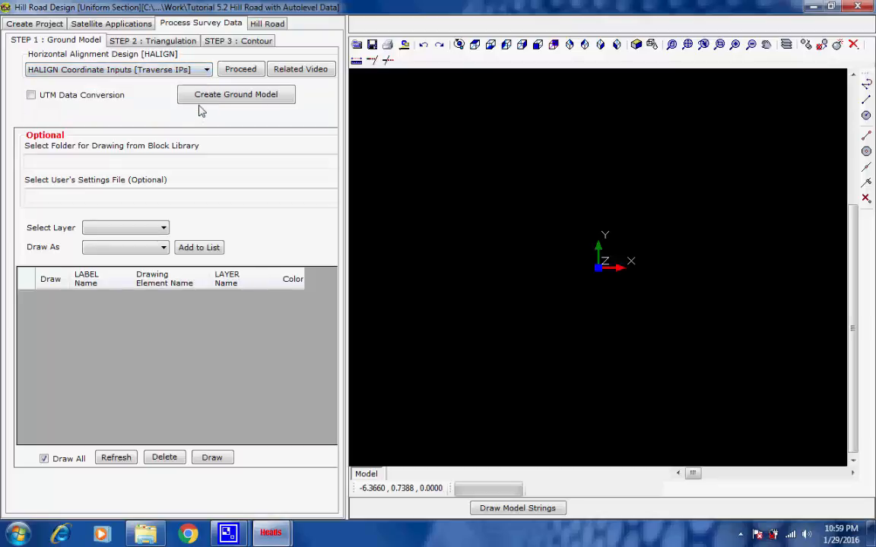
left_click(238, 71)
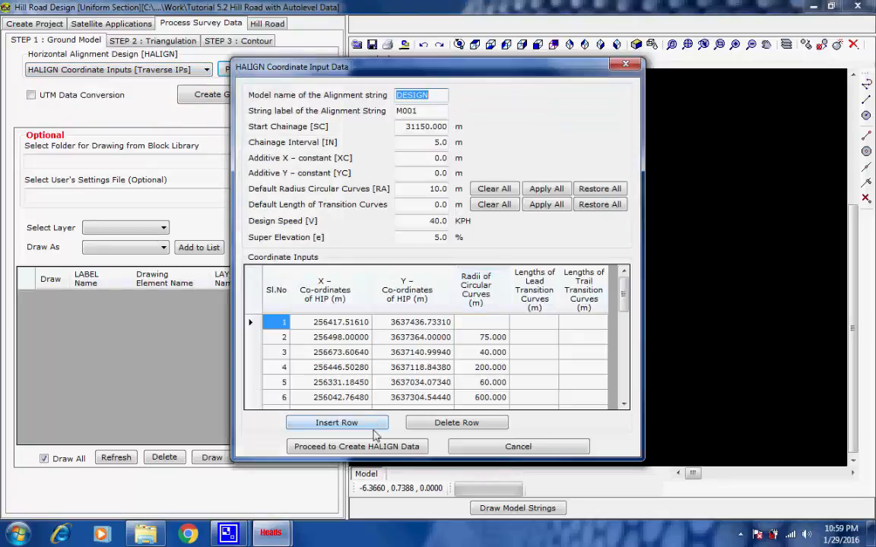
Step: Review the alignment's model name, string label, chainage settings, additive constants, default curve values, design speed and super elevation
left_click(422, 95)
double_click(430, 110)
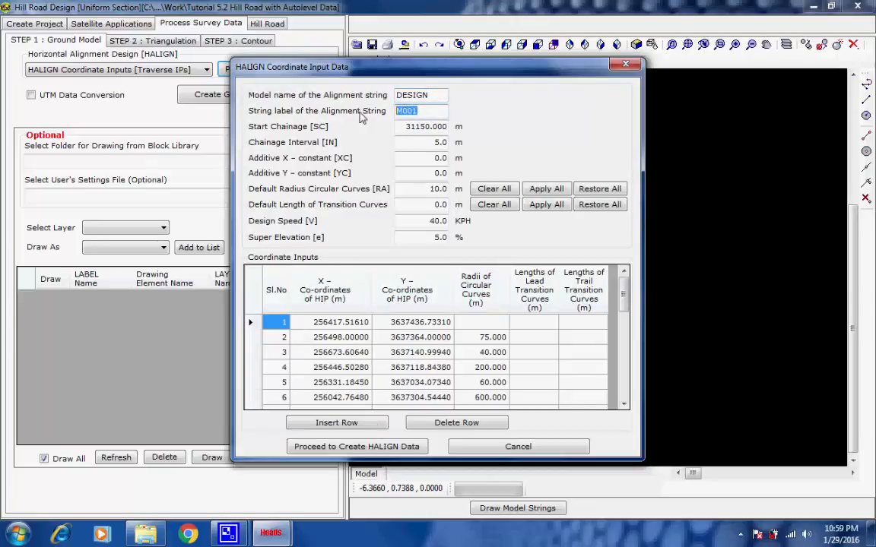
key("Tab")
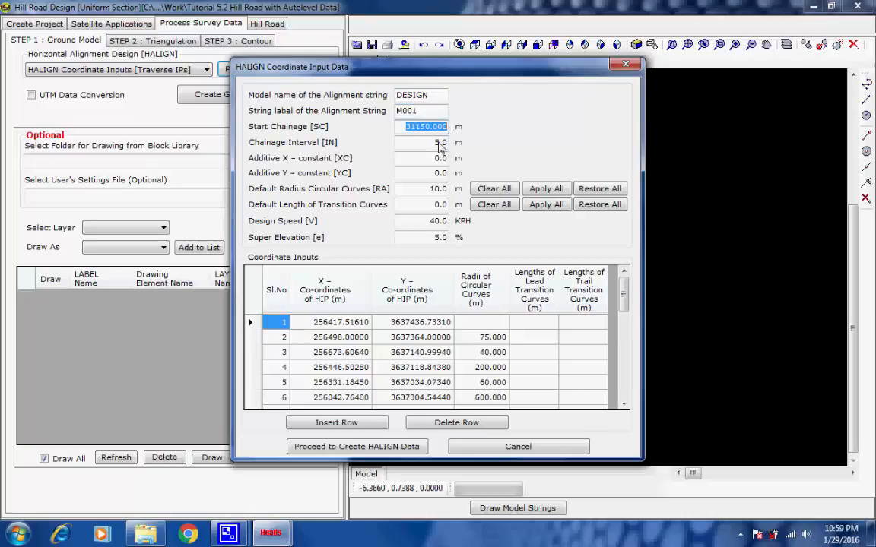
key("Tab")
left_click(431, 162)
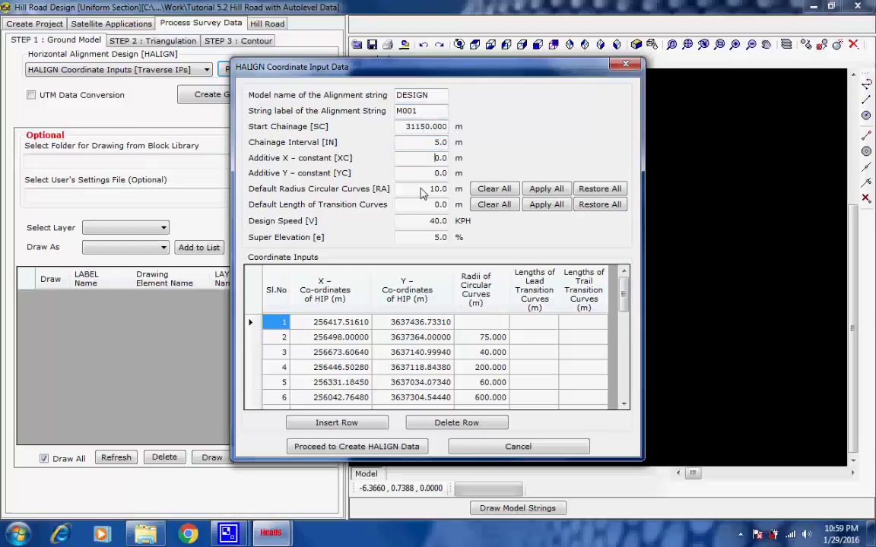
left_click(436, 176)
left_click(433, 191)
left_click(434, 206)
left_click(430, 223)
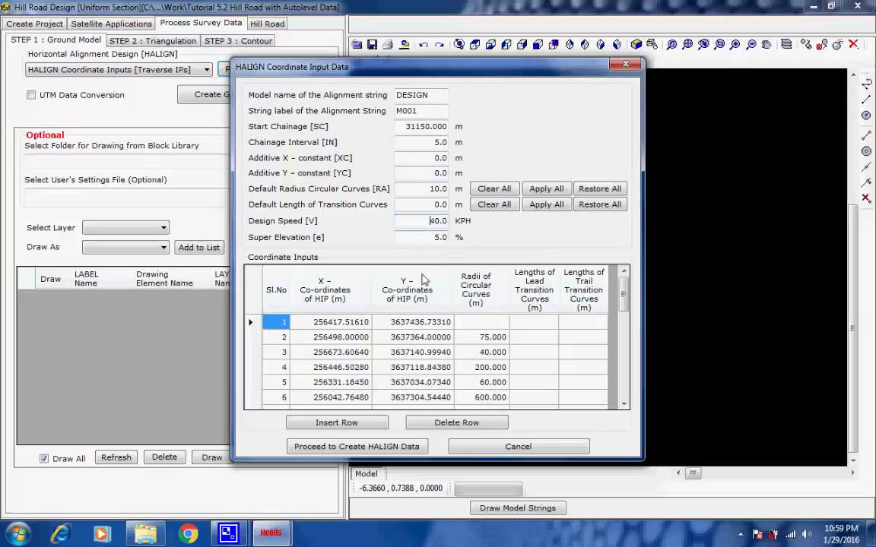
left_click(434, 239)
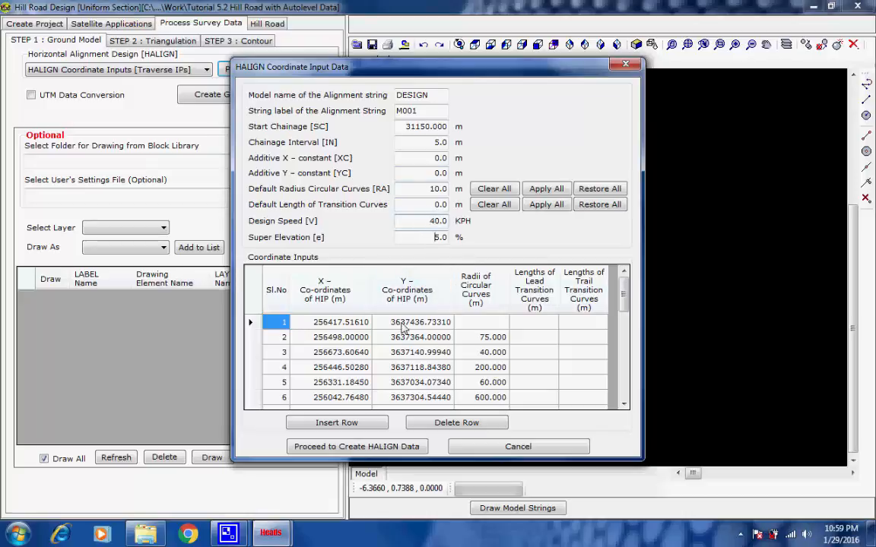
Step: Create the HALIGN data file from the coordinate inputs and process the horizontal alignment through to the finish
left_click(362, 450)
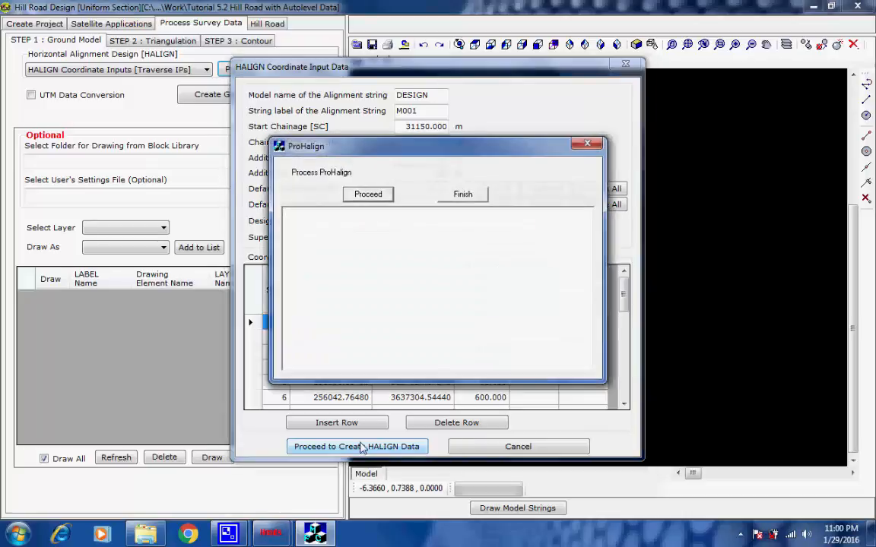
left_click(383, 196)
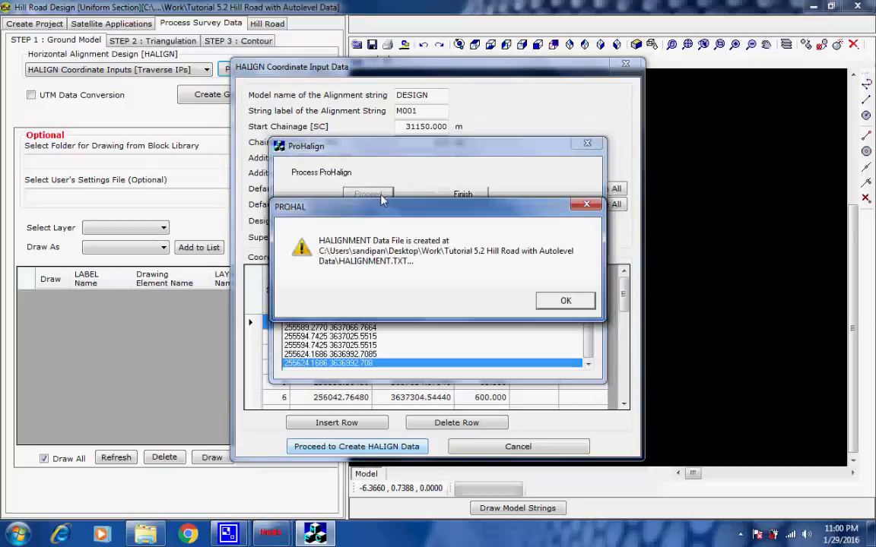
left_click(562, 300)
left_click(463, 194)
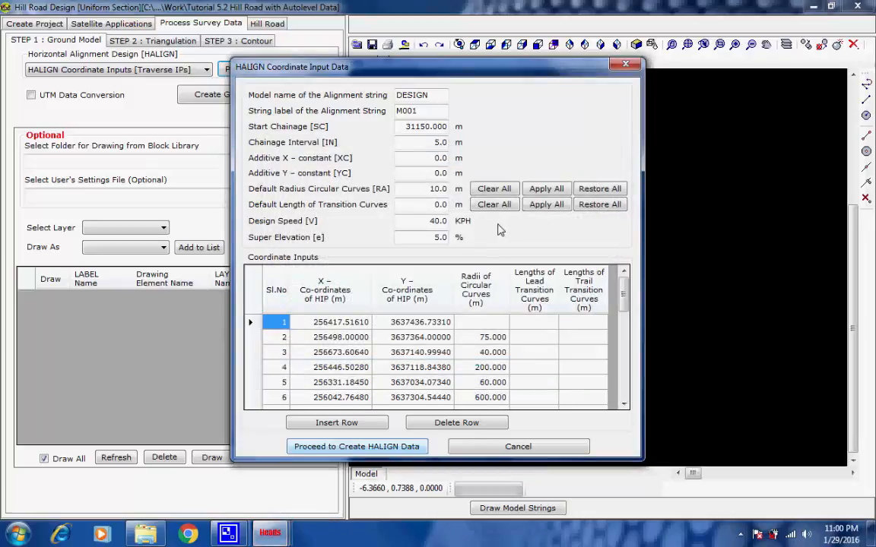
left_click(386, 193)
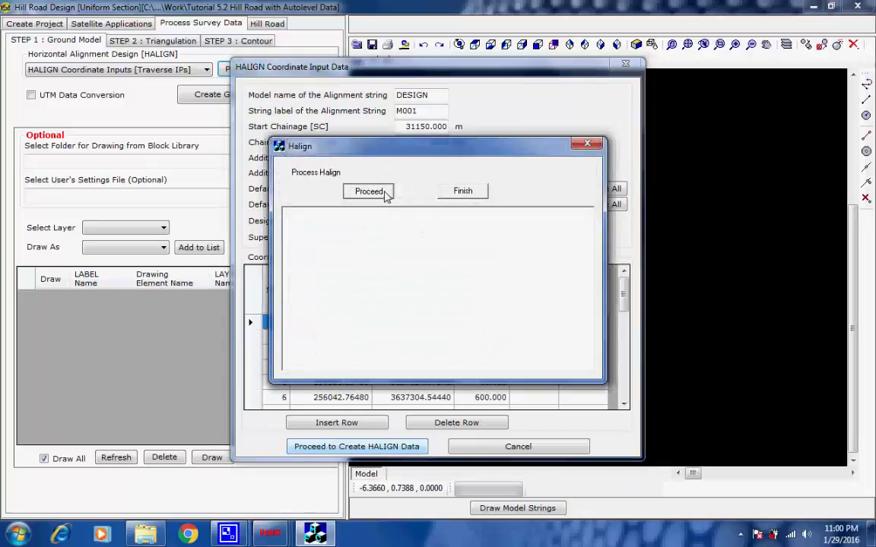
left_click(561, 297)
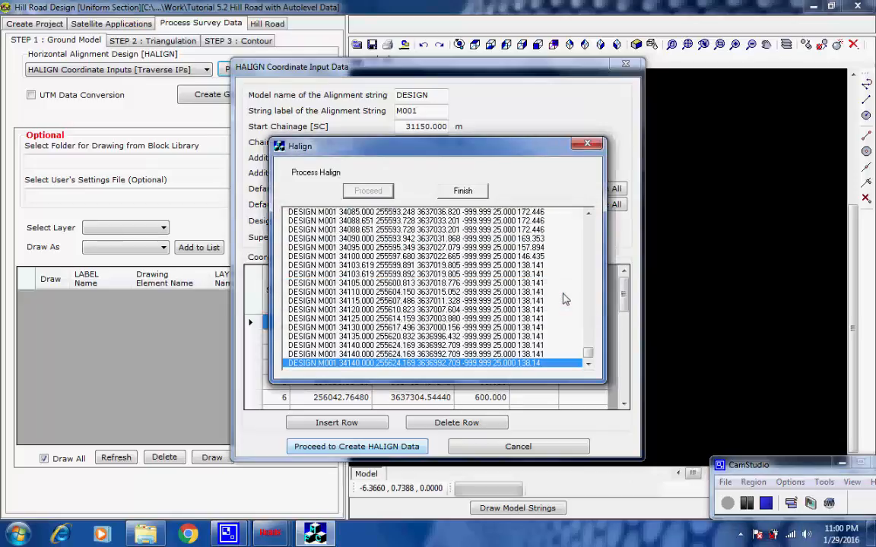
left_click(476, 194)
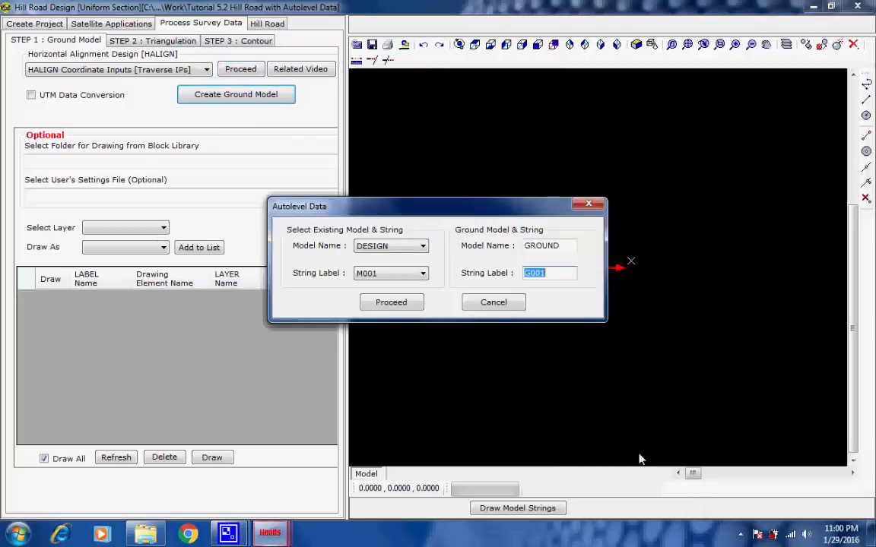
Step: Format the survey data as a cross-section DGM file using Auto Level data TYPE 1, model DESIGN string M001, and ground model GROUND string G001
left_click(391, 303)
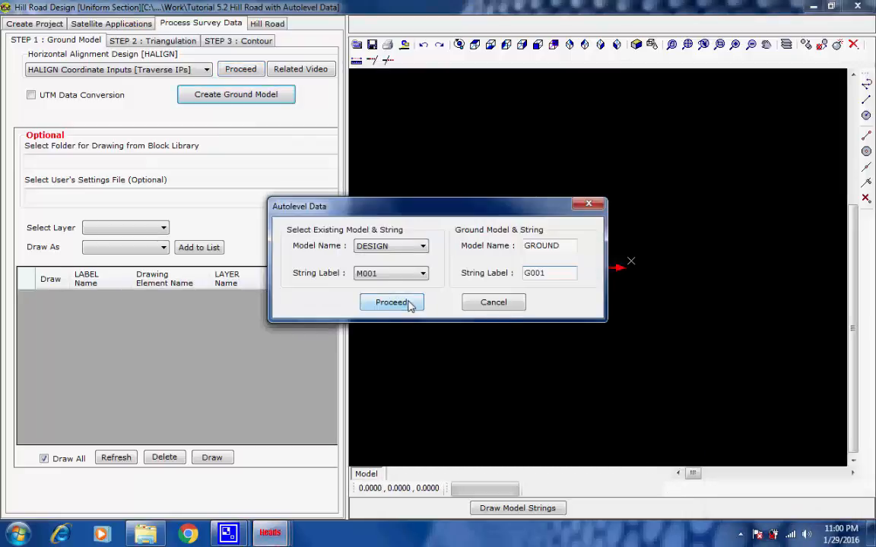
left_click(444, 238)
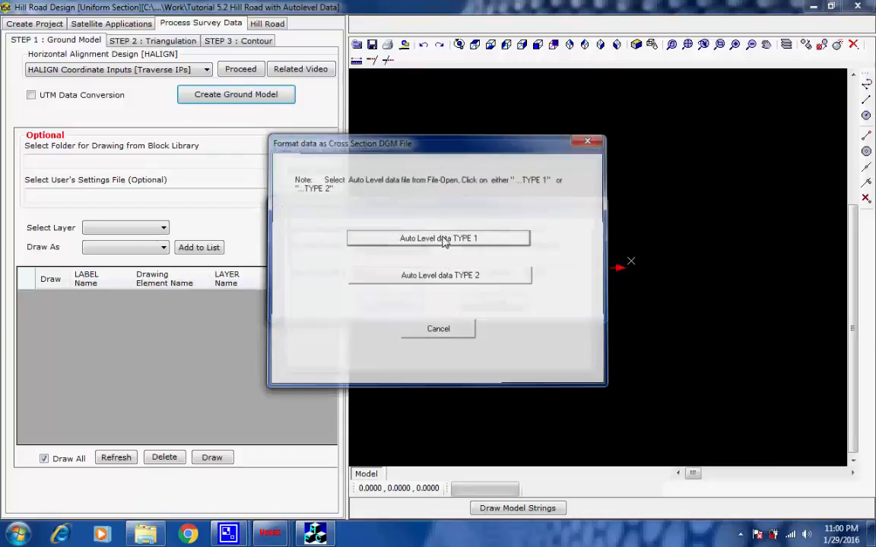
left_click(386, 196)
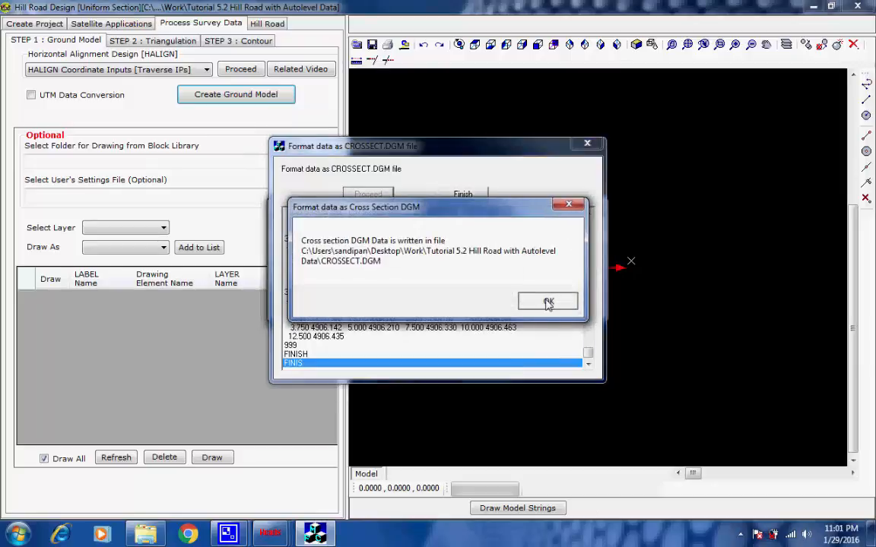
left_click(547, 300)
left_click(475, 196)
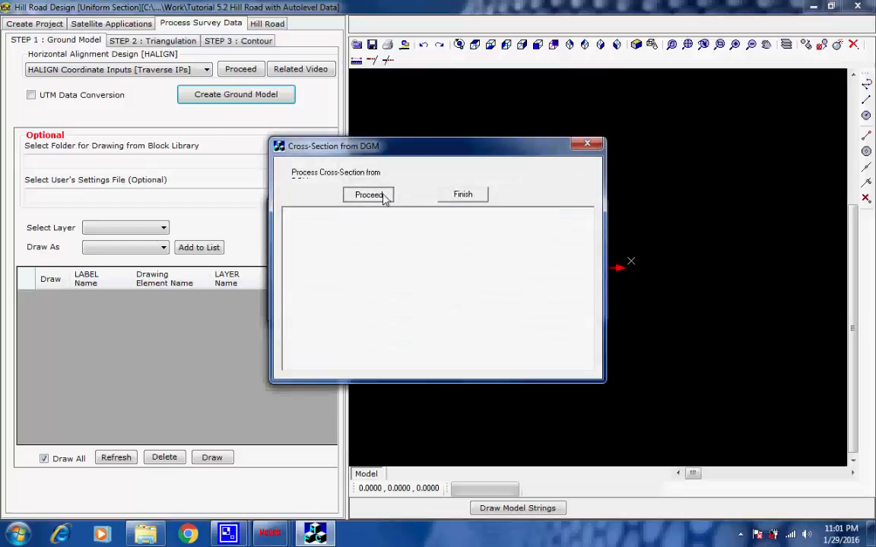
Step: Process the cross-sections from the DGM file to generate the ground model strings
left_click(369, 195)
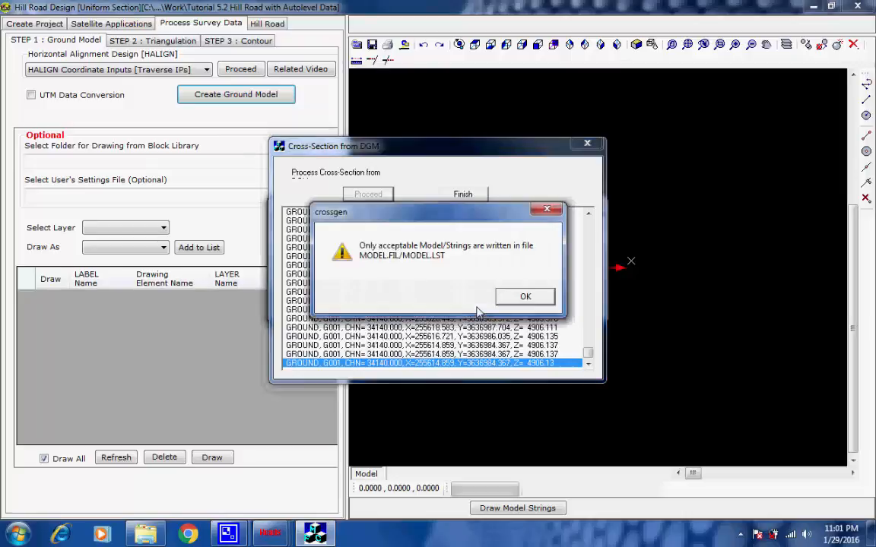
left_click(524, 297)
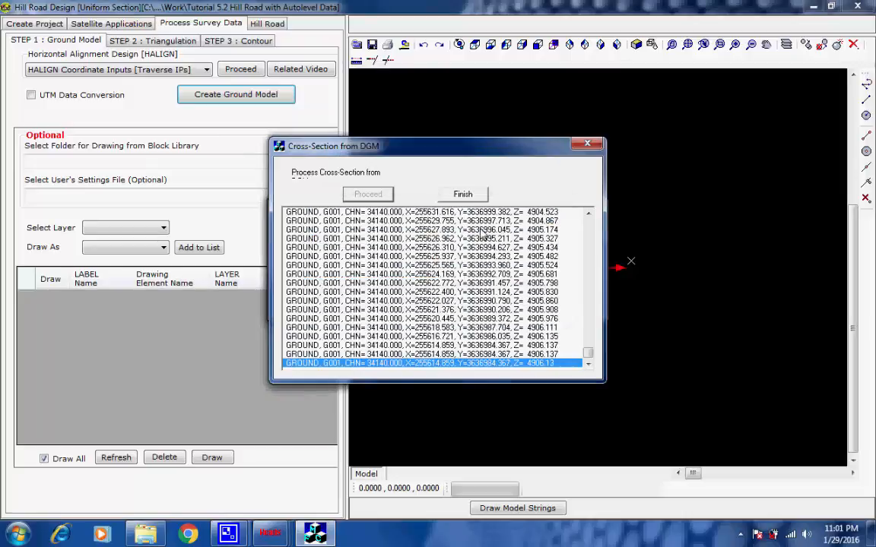
left_click(465, 194)
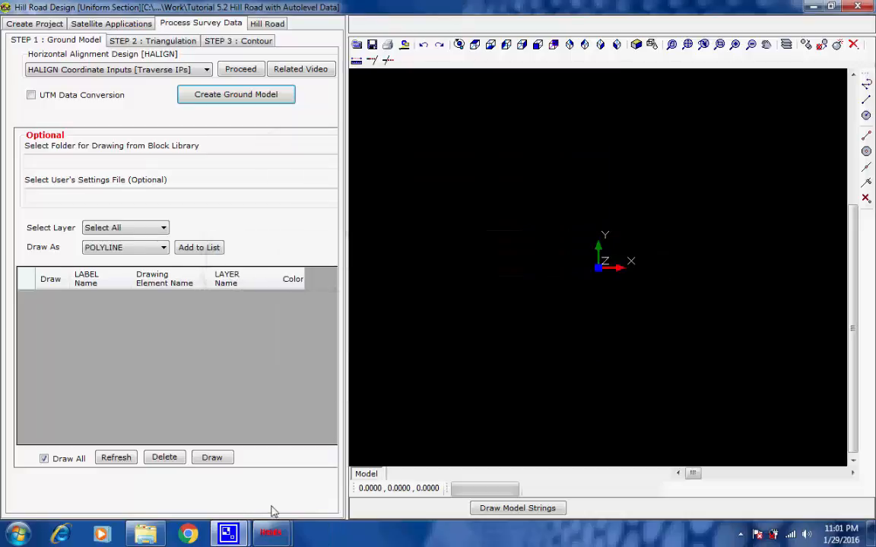
Step: Apply a dark green color to all ground model labels and draw them in the model view
left_click(293, 298)
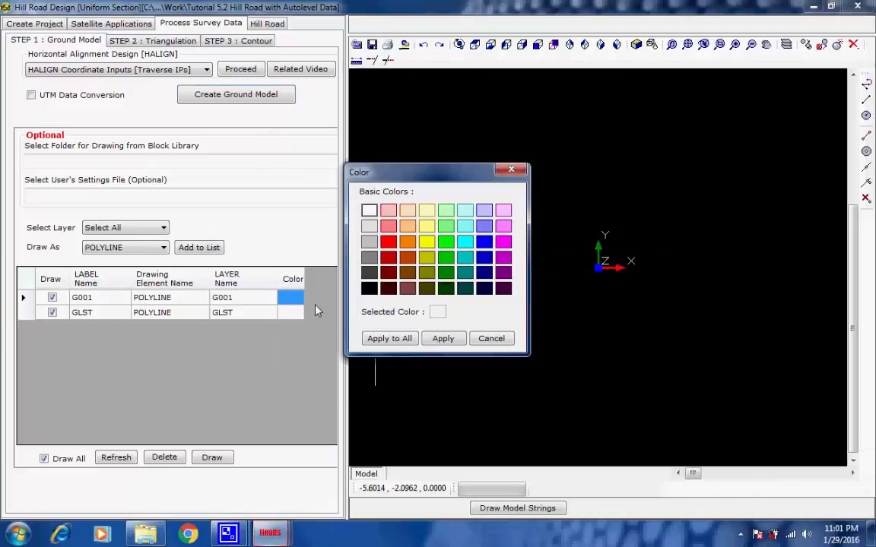
left_click(446, 272)
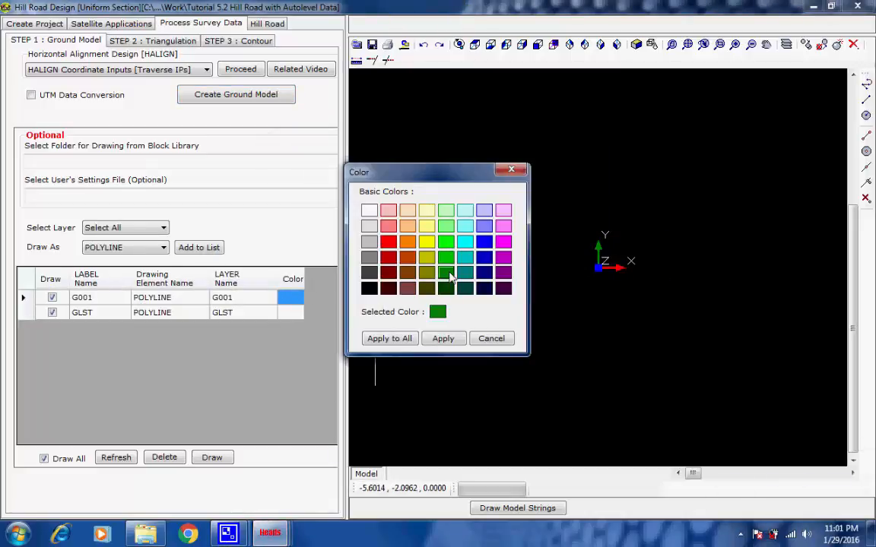
left_click(409, 339)
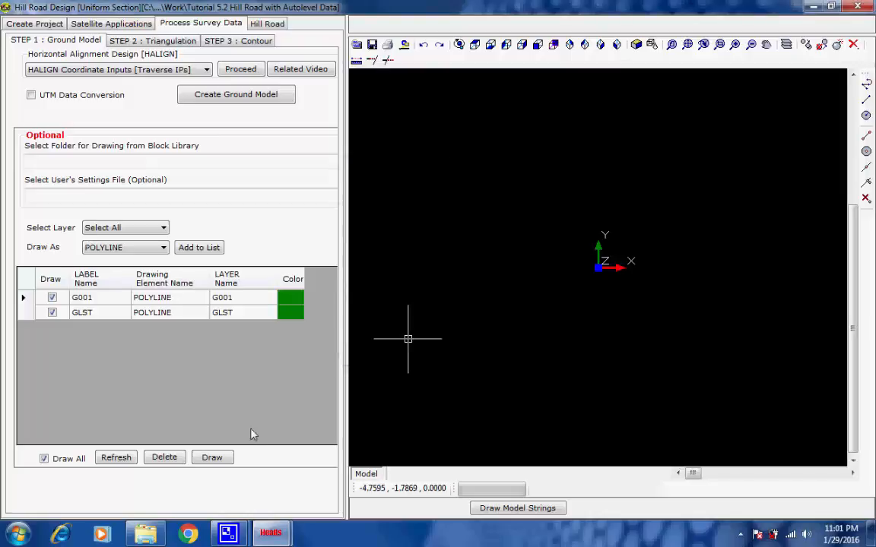
left_click(212, 458)
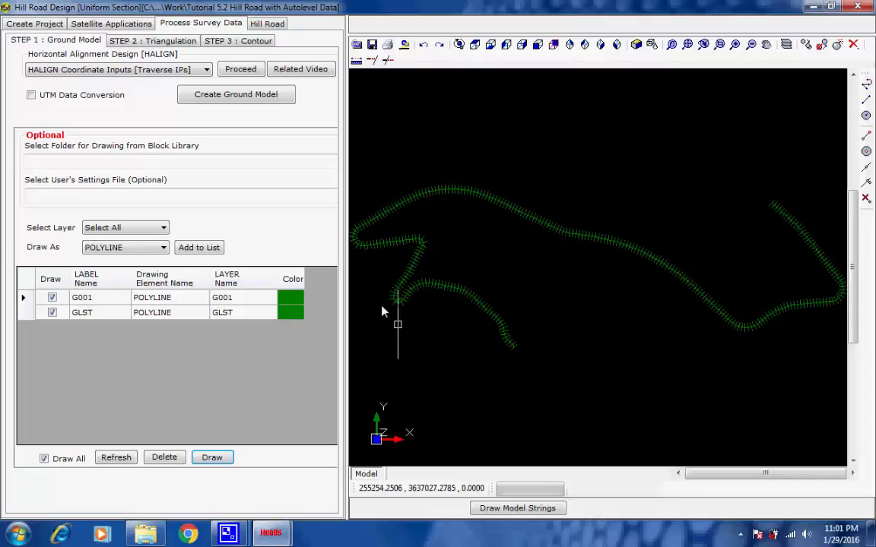
Step: Create the triangulation model from ground strings G001 and GLST by generating the digital terrain model
left_click(158, 42)
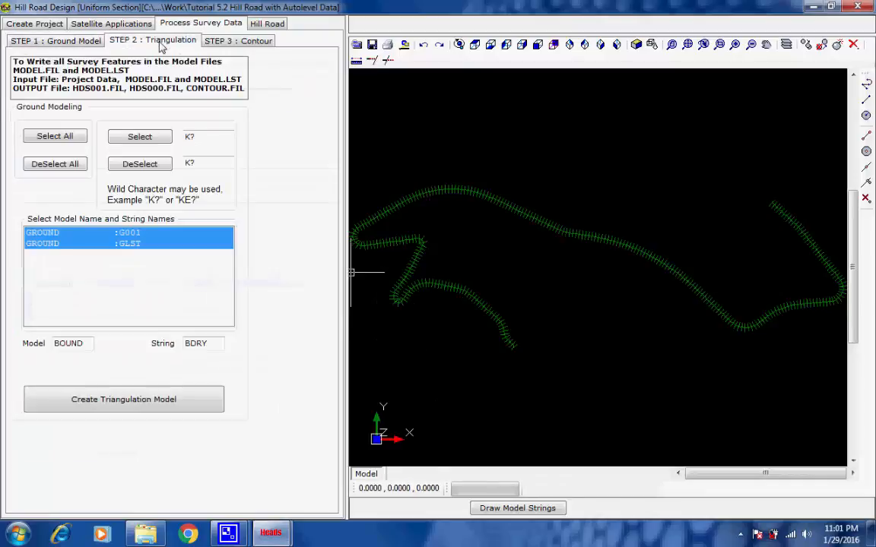
left_click(181, 405)
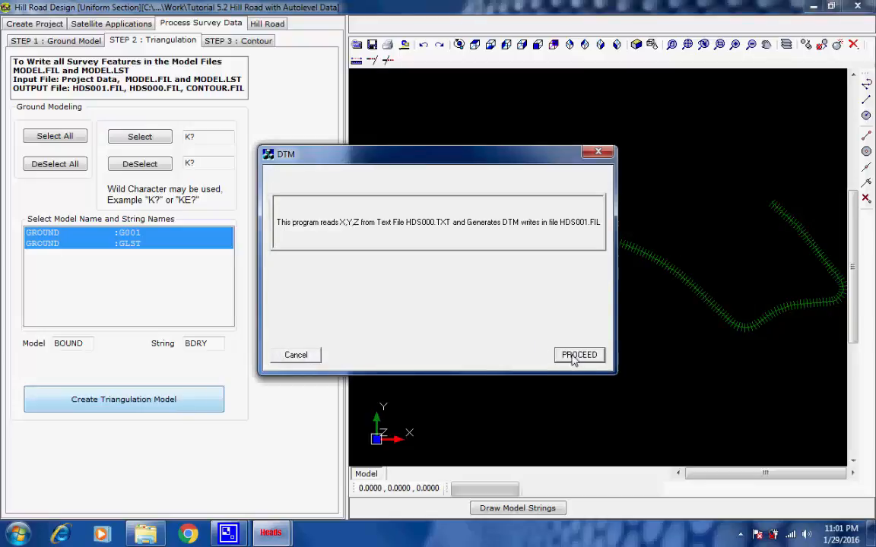
left_click(573, 359)
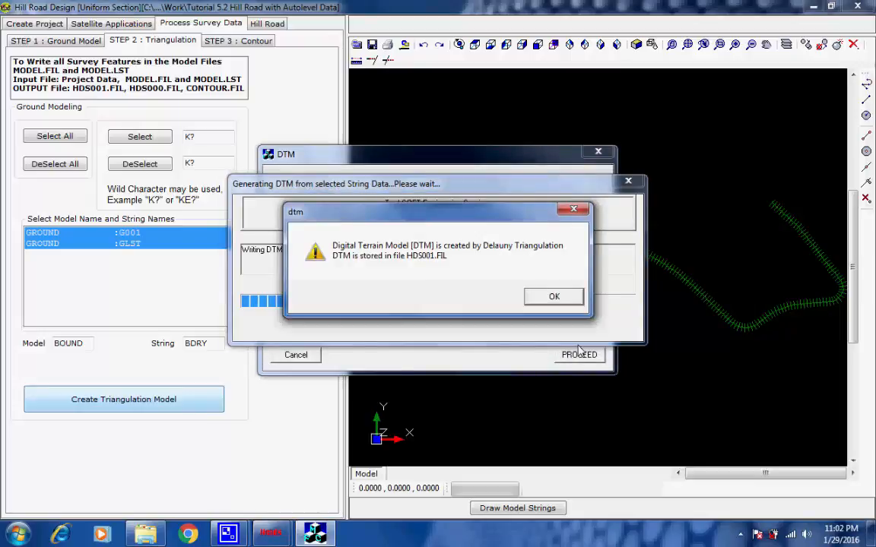
left_click(554, 296)
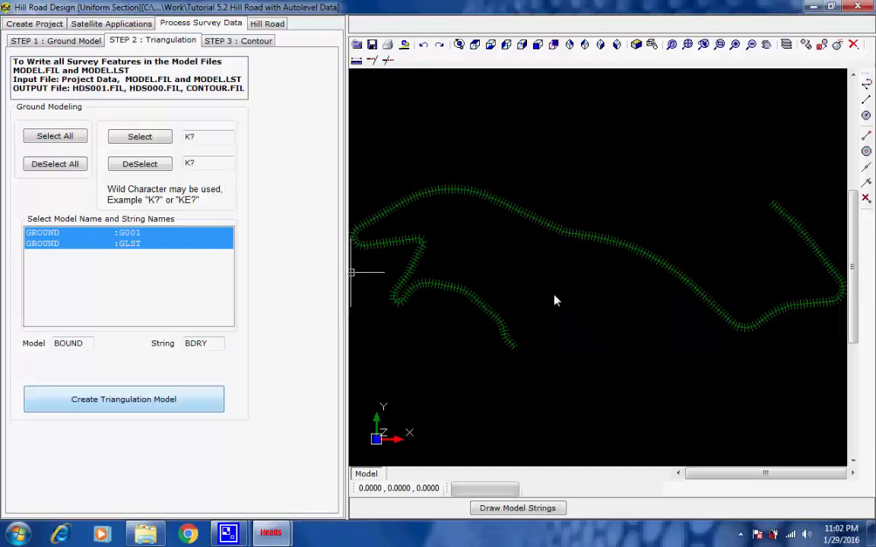
Step: Generate the ground contours with C001 at 1.0, C005 and ELEV at 5.0 increments, and draw the contour model
left_click(259, 44)
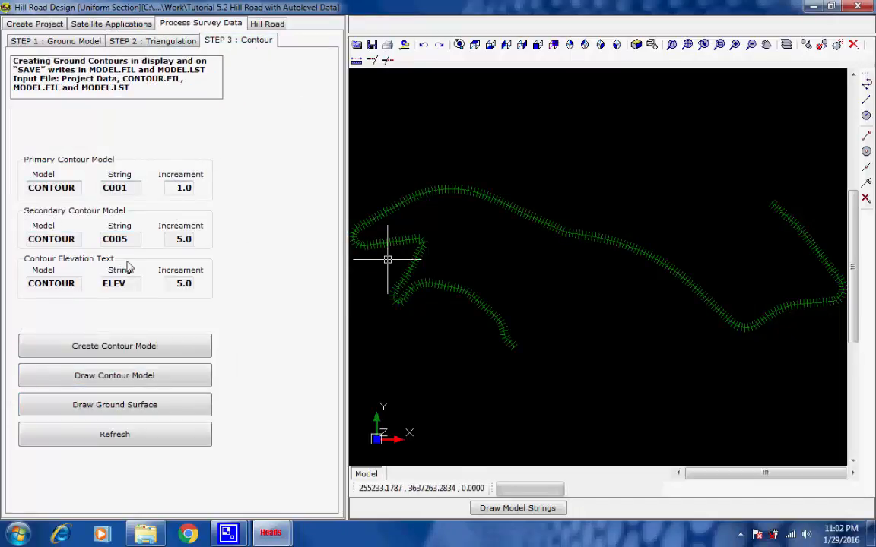
left_click(163, 351)
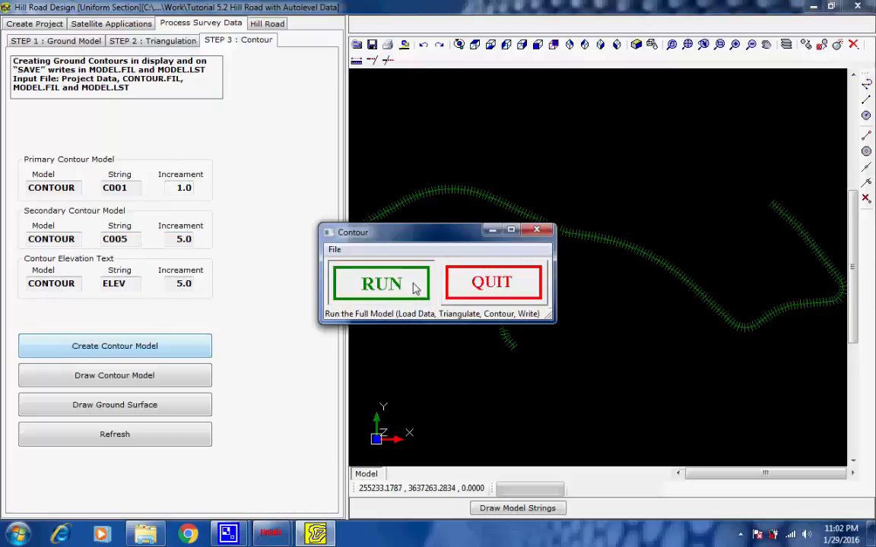
left_click(415, 288)
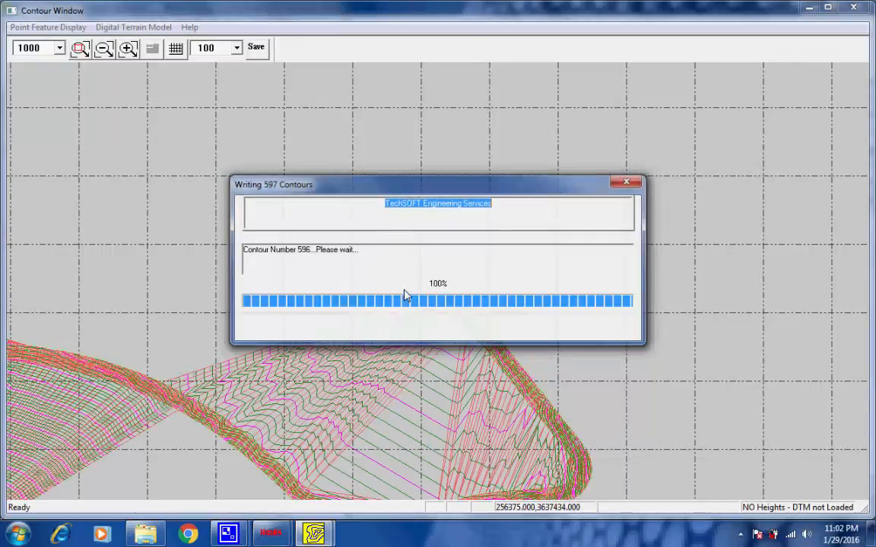
left_click_drag(167, 341, 574, 155)
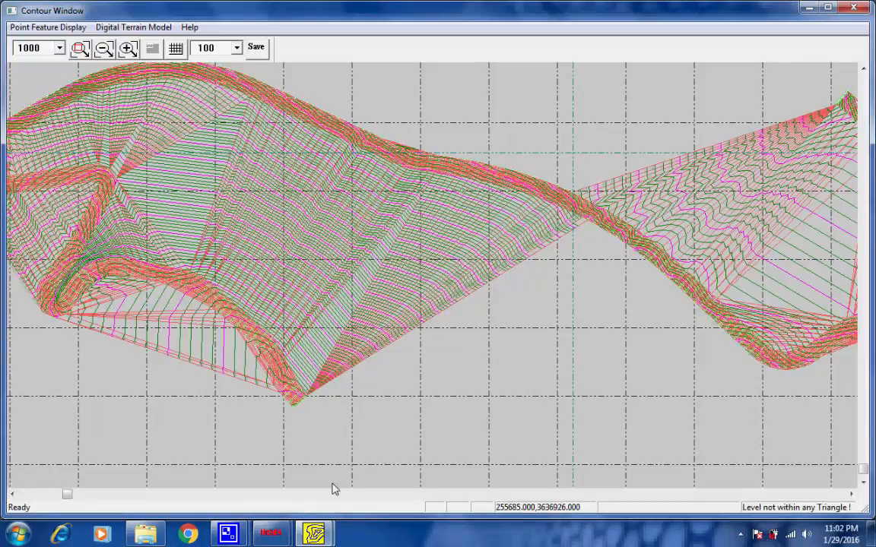
mouse_move(314, 534)
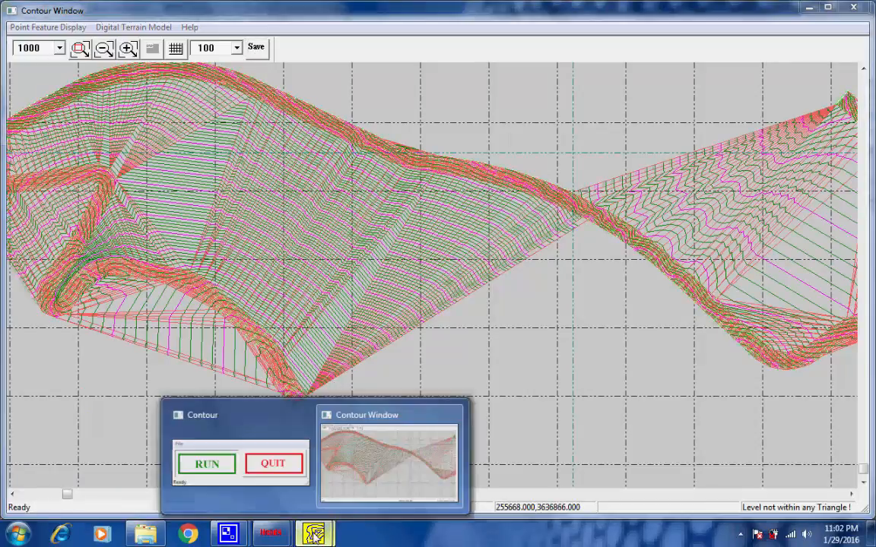
left_click(289, 473)
left_click(526, 289)
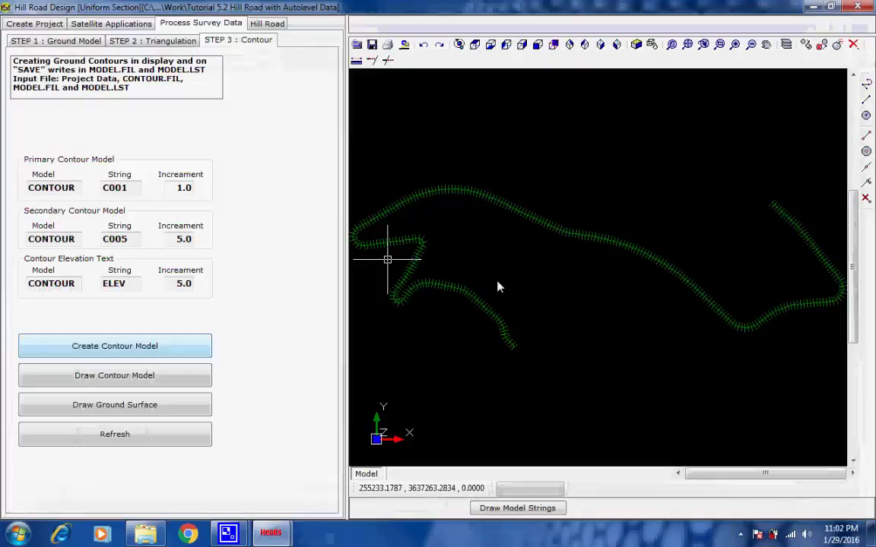
left_click(162, 377)
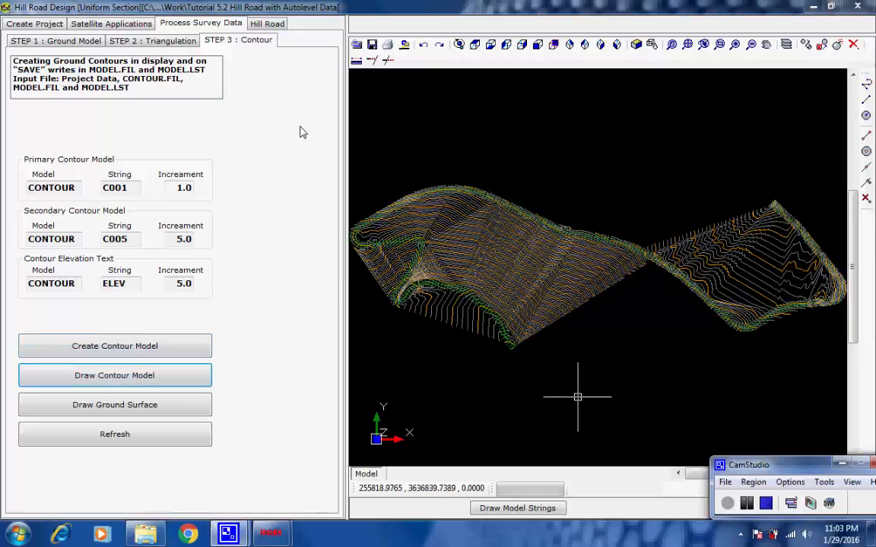
Step: Draw the HALIGN horizontal alignment design over the contours for the hill road
left_click(266, 23)
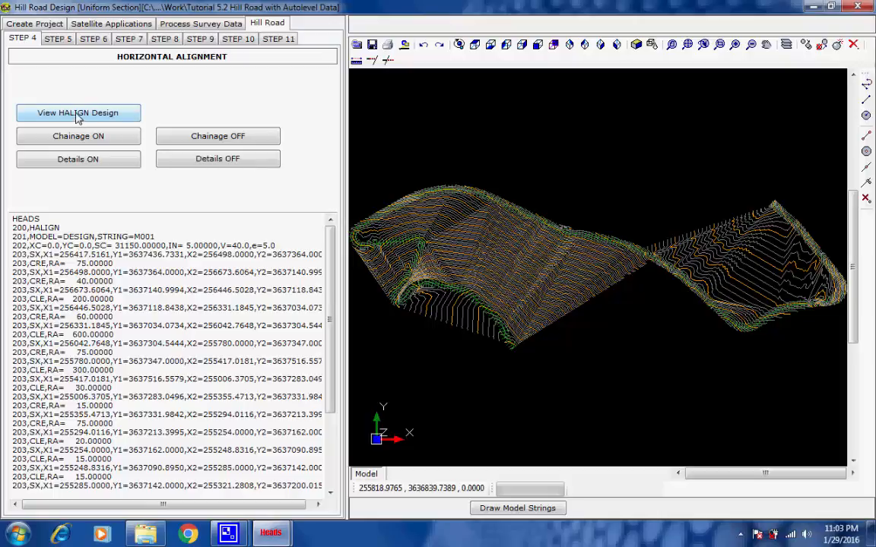
left_click(78, 114)
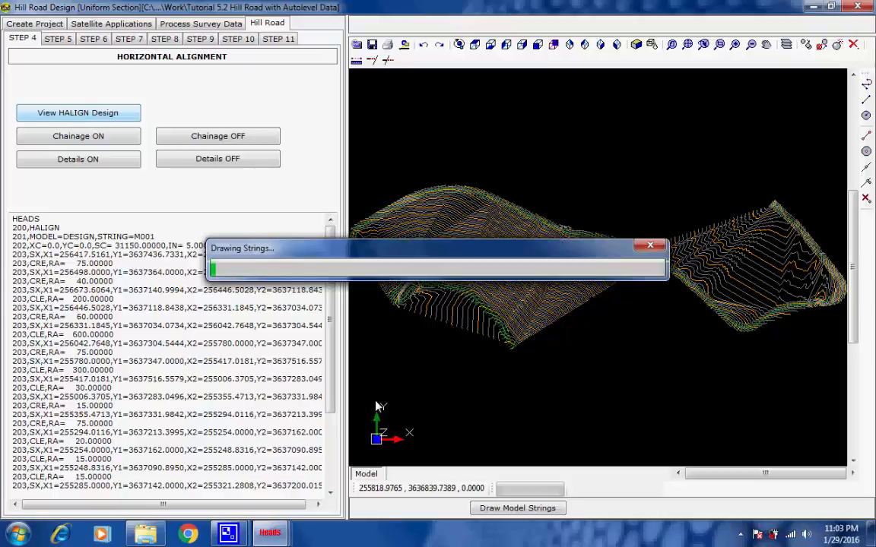
left_click(237, 532)
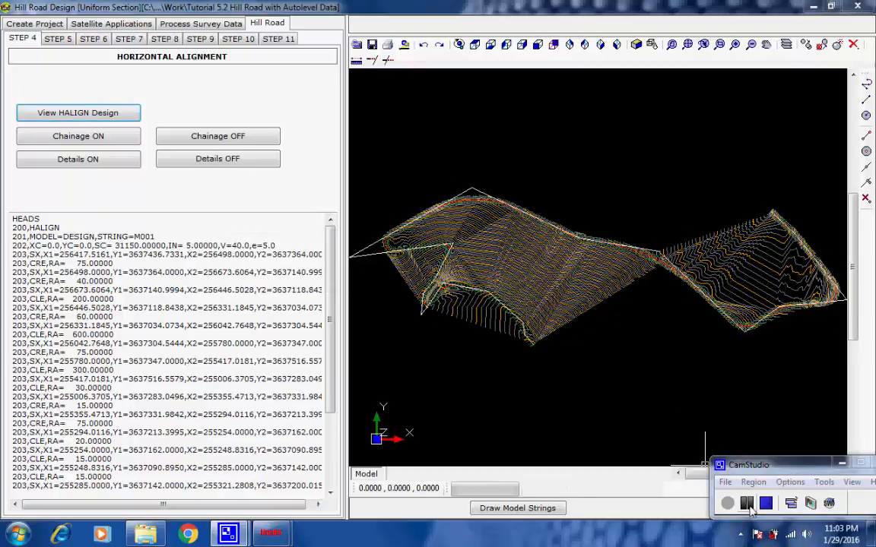
left_click(747, 503)
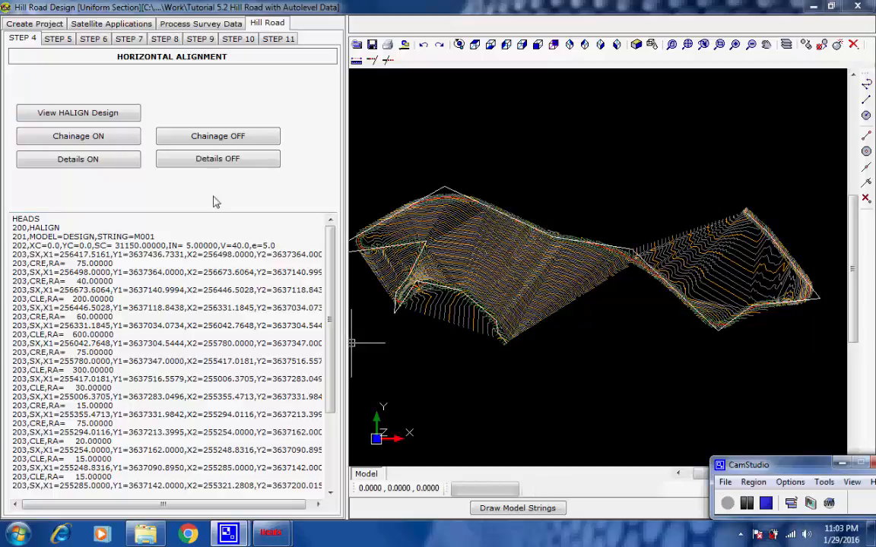
Step: Turn on chainages for string M001 at interval 25 with 1 mm text, in XXXX+YYY format on the right side
left_click(110, 138)
left_click(110, 138)
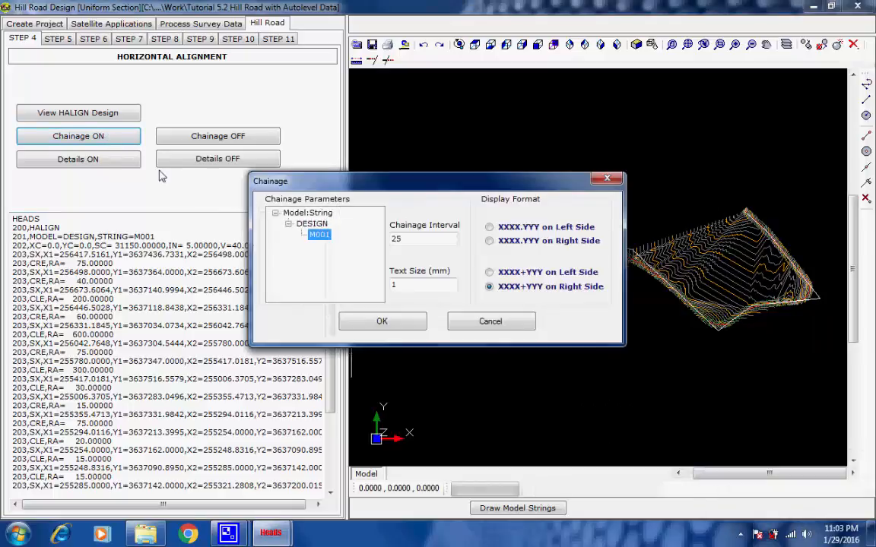
left_click(386, 321)
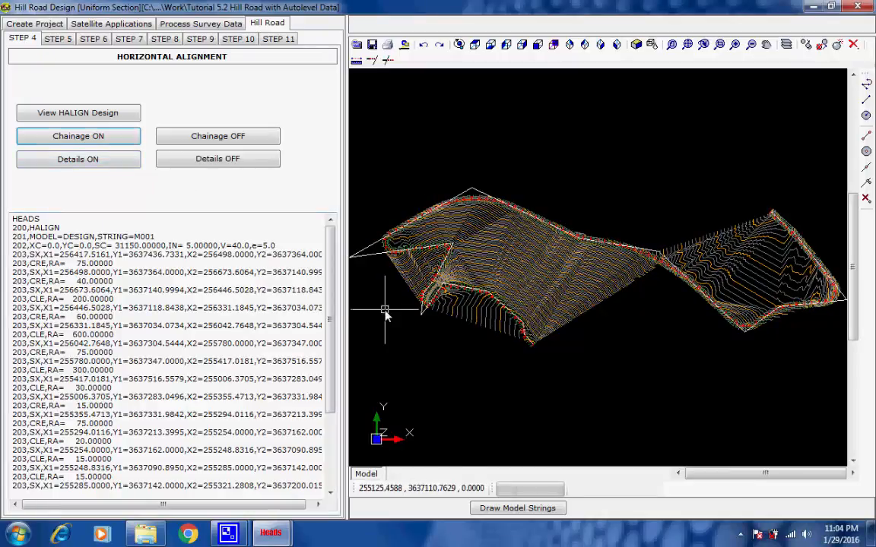
scroll(429, 297, "up", 5)
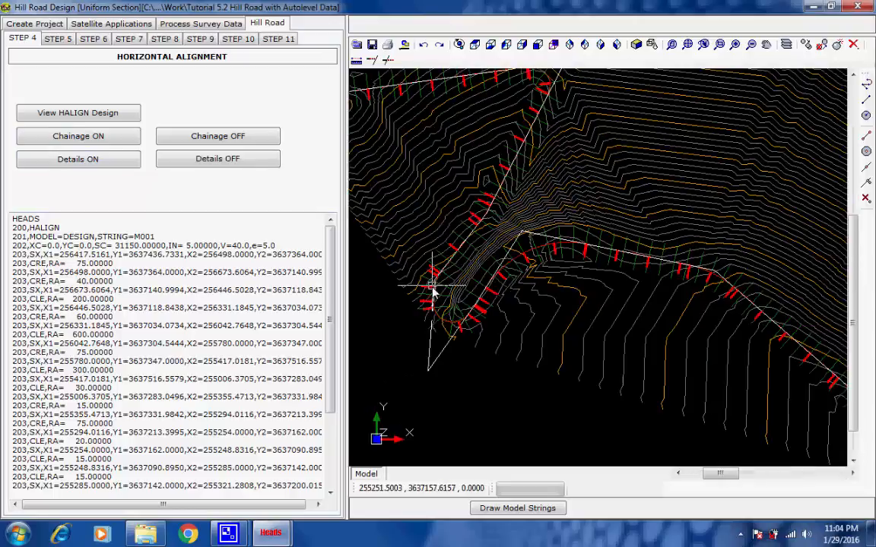
scroll(431, 292, "up", 2)
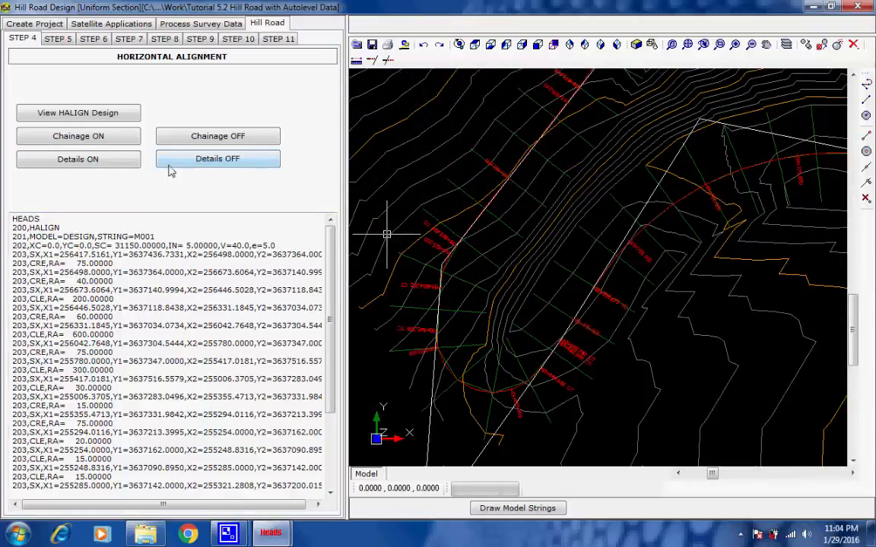
Step: Display all alignment details for DESIGN string M001 with a text size of 1 mm
left_click(107, 159)
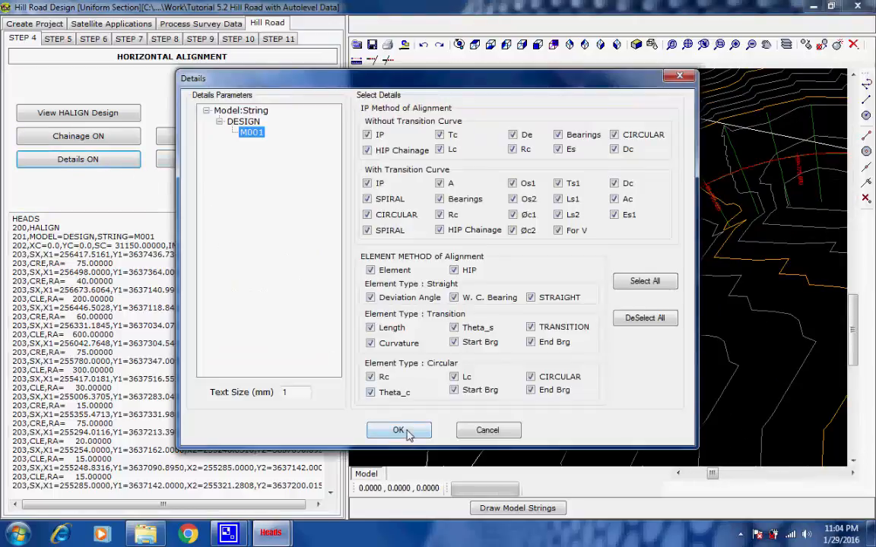
left_click(407, 432)
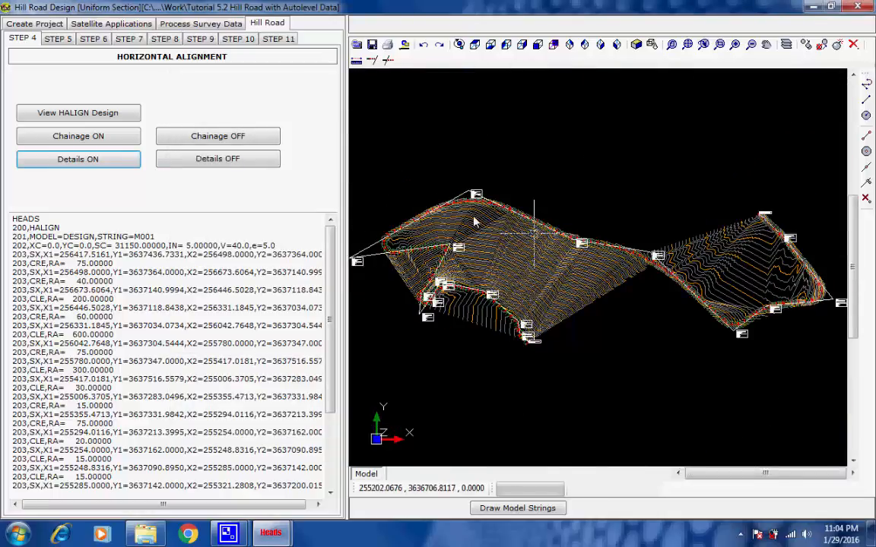
left_click(456, 217)
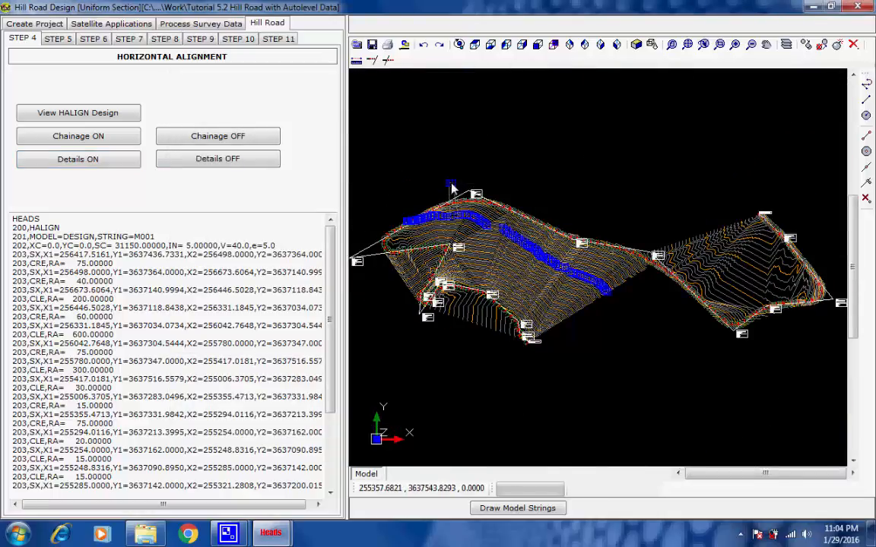
key("Escape")
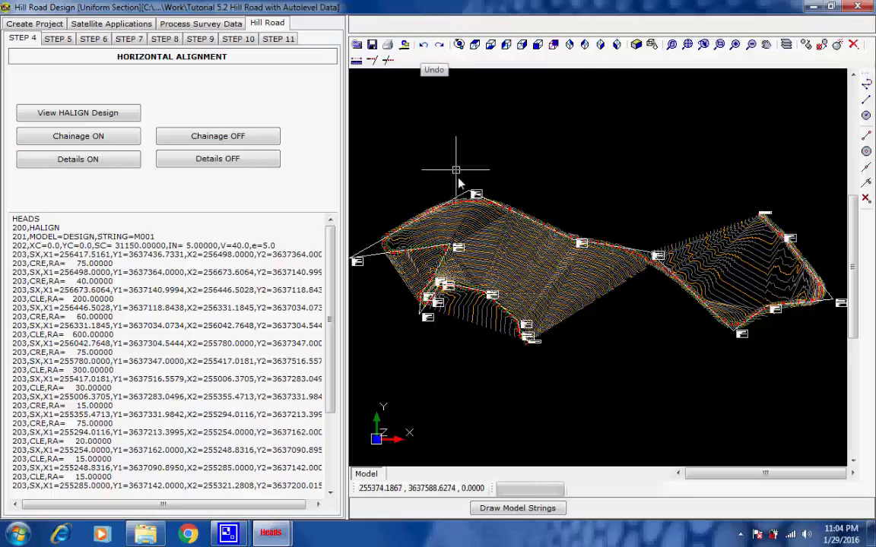
Step: Examine the curve details and chainage labels at the alignment's bends, and turn the details display off
scroll(460, 187, "up", 3)
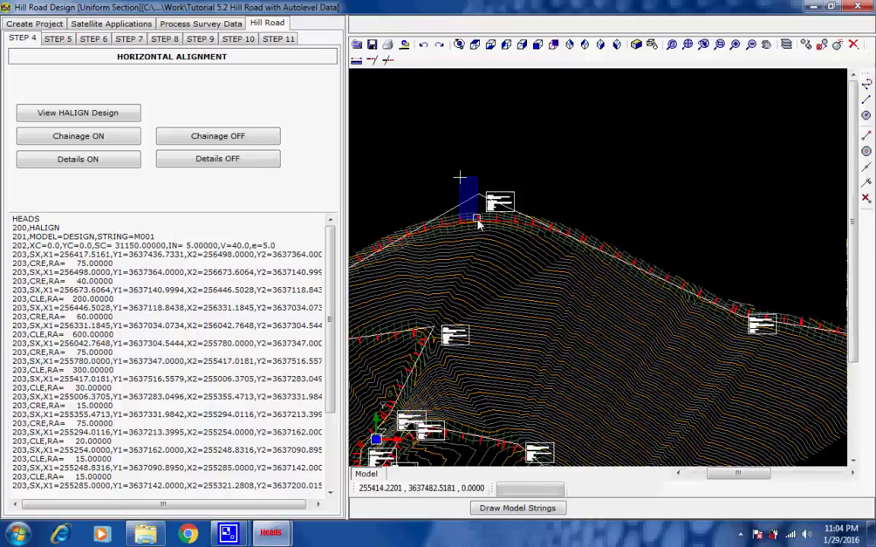
scroll(478, 192, "up", 3)
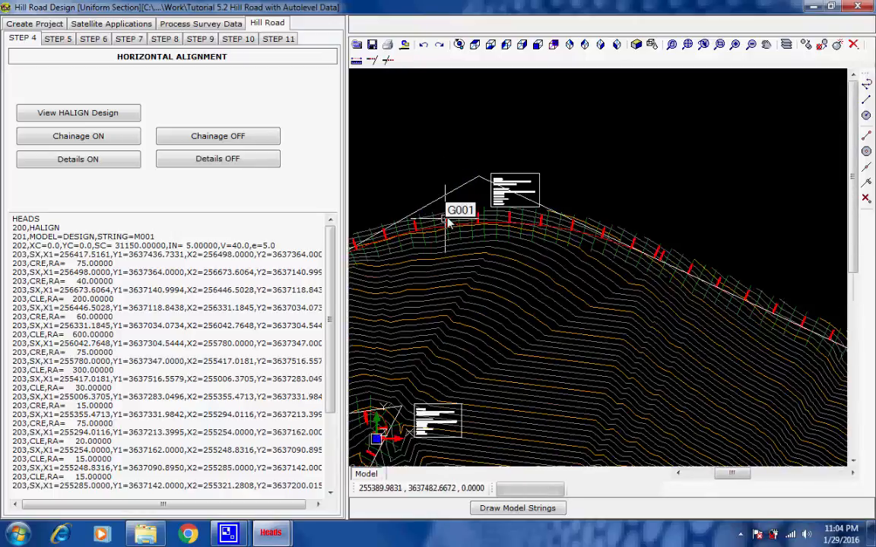
scroll(477, 193, "up", 1)
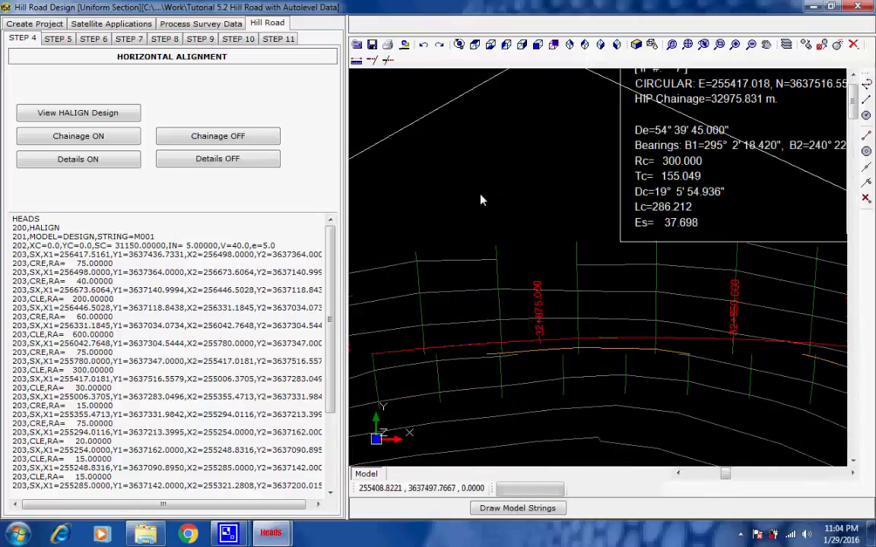
scroll(480, 195, "down", 1)
scroll(484, 205, "down", 4)
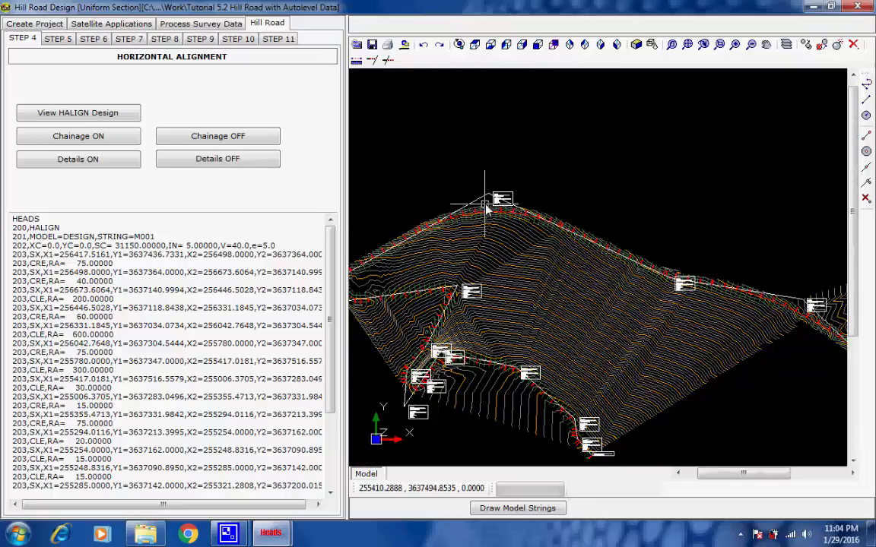
scroll(403, 319, "up", 1)
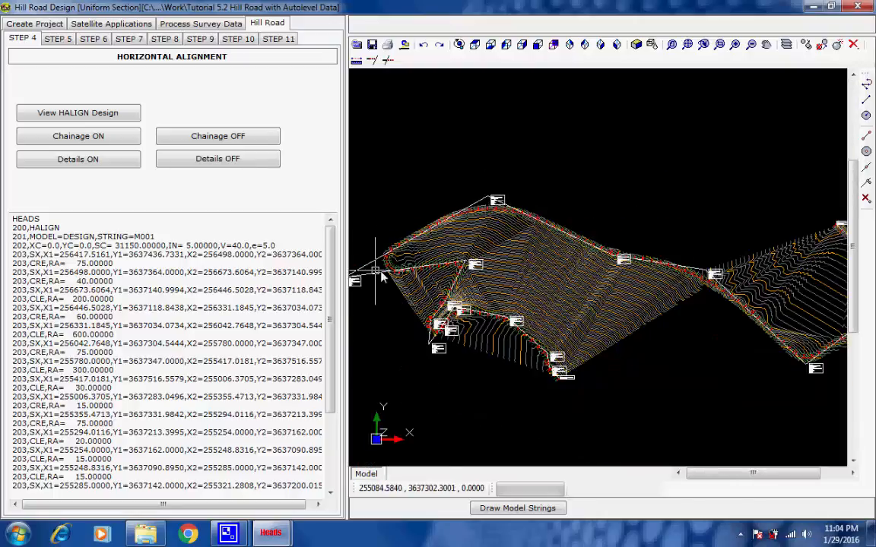
scroll(370, 266, "up", 1)
scroll(370, 266, "up", 4)
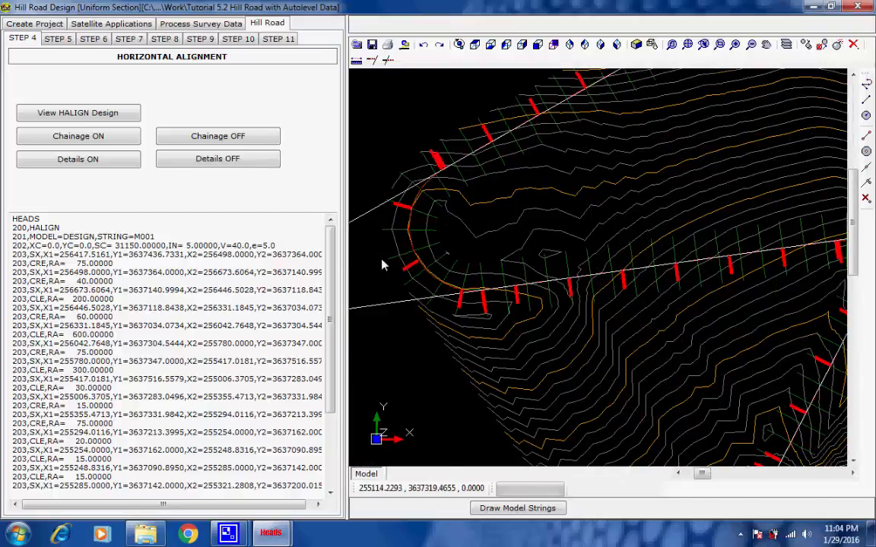
scroll(401, 259, "down", 5)
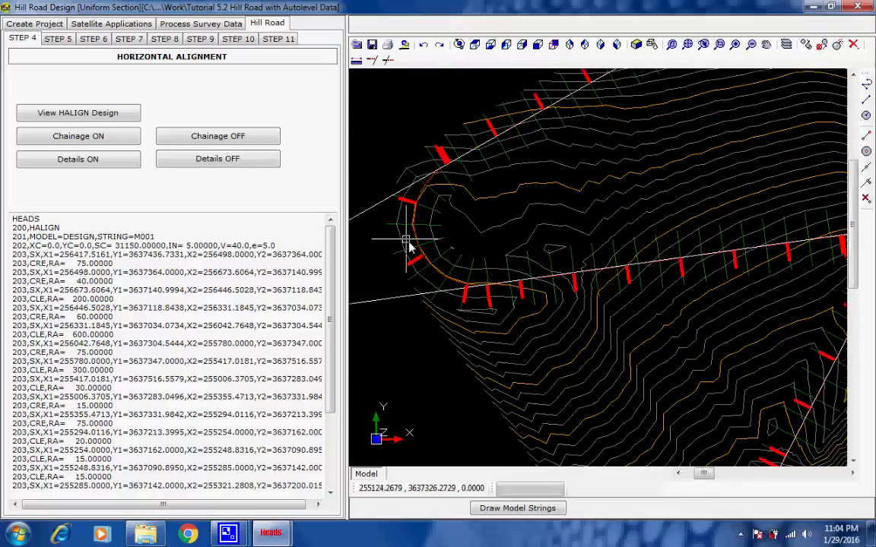
scroll(418, 234, "down", 3)
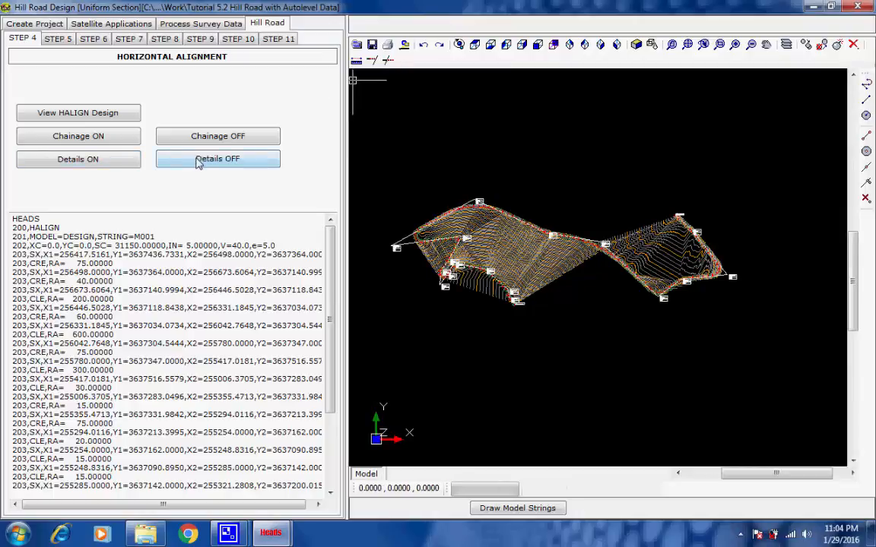
left_click(244, 160)
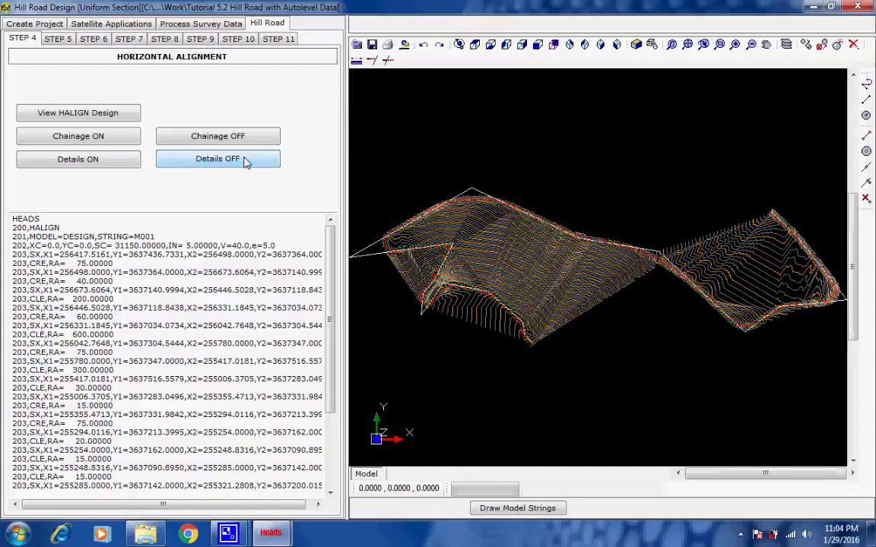
Step: Compare typical cross-sections TCS01 and TCS07 for schedule 1, ending with TCS07 selected
left_click(66, 41)
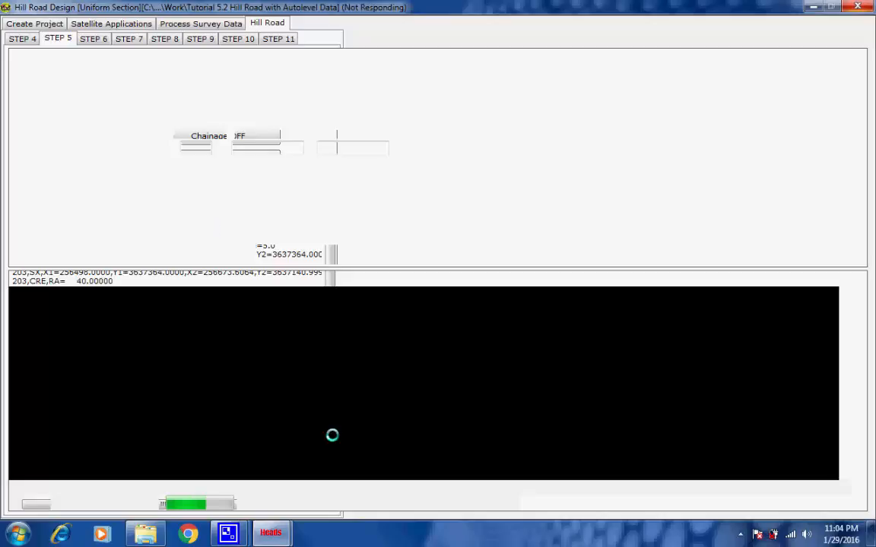
mouse_move(270, 532)
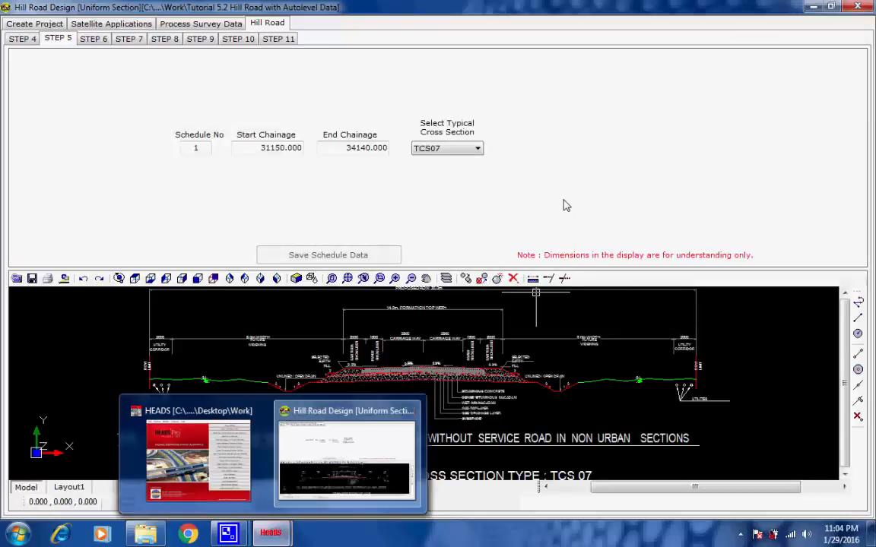
left_click(477, 150)
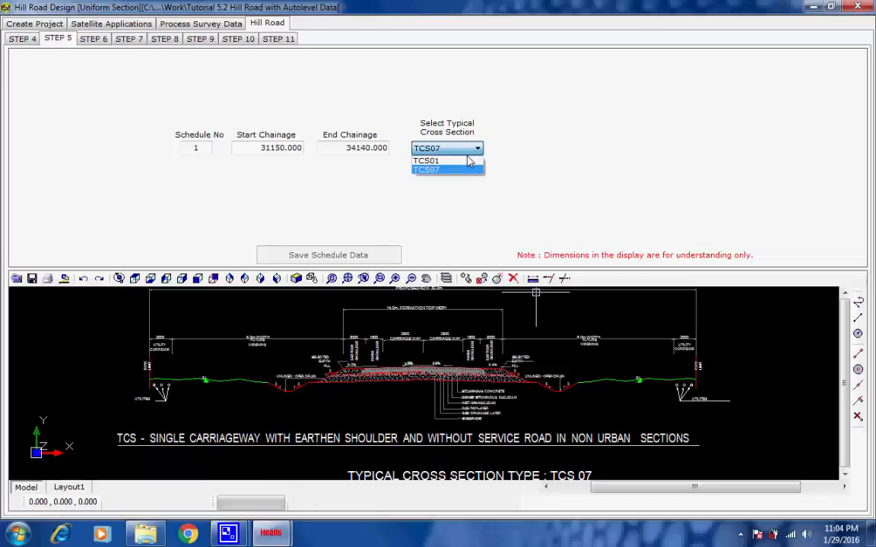
left_click(465, 162)
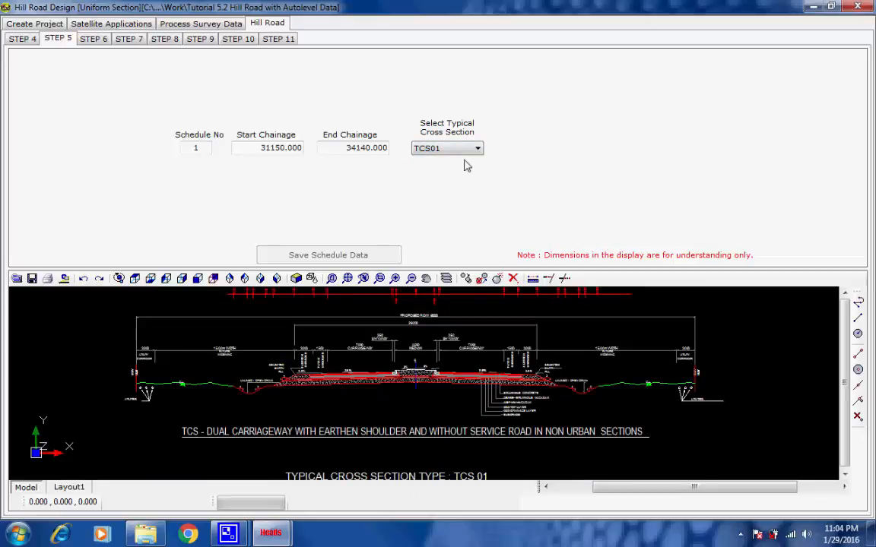
left_click(475, 149)
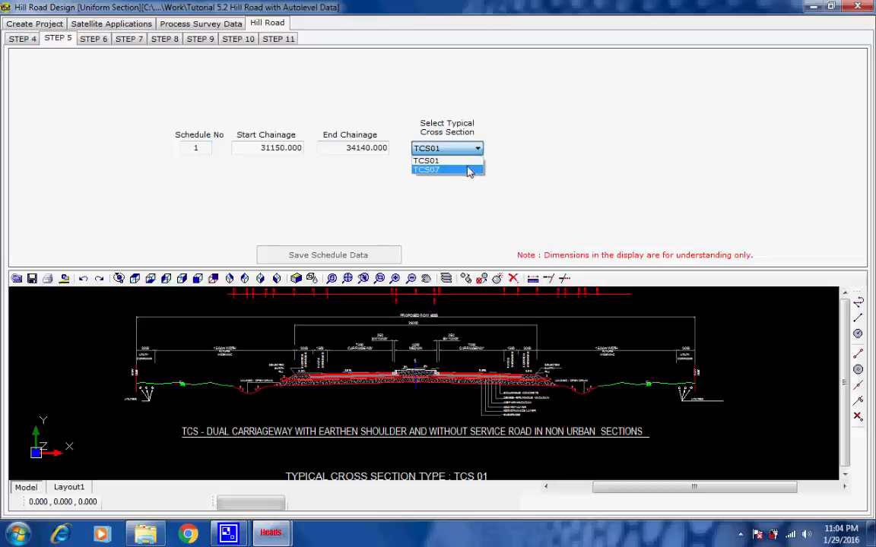
left_click(469, 170)
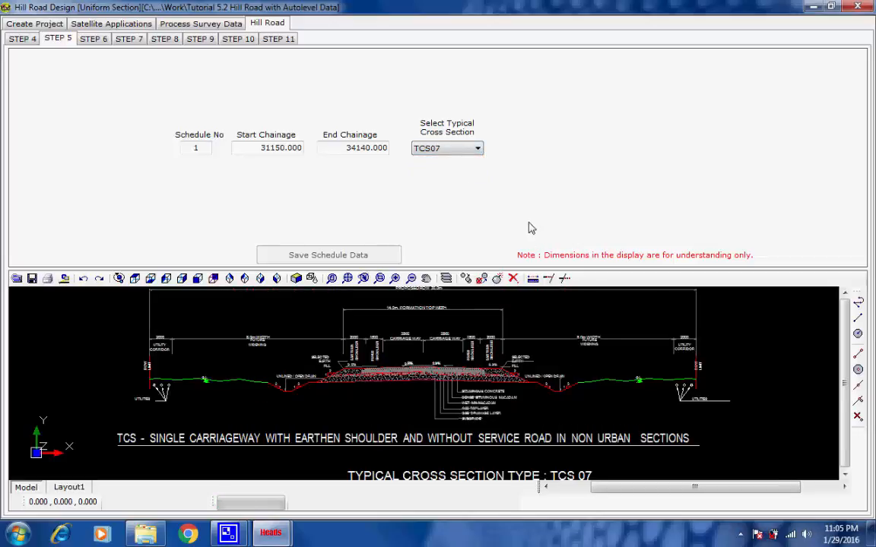
Step: Create the ground long section along the road alignment for the vertical profile design
left_click(95, 39)
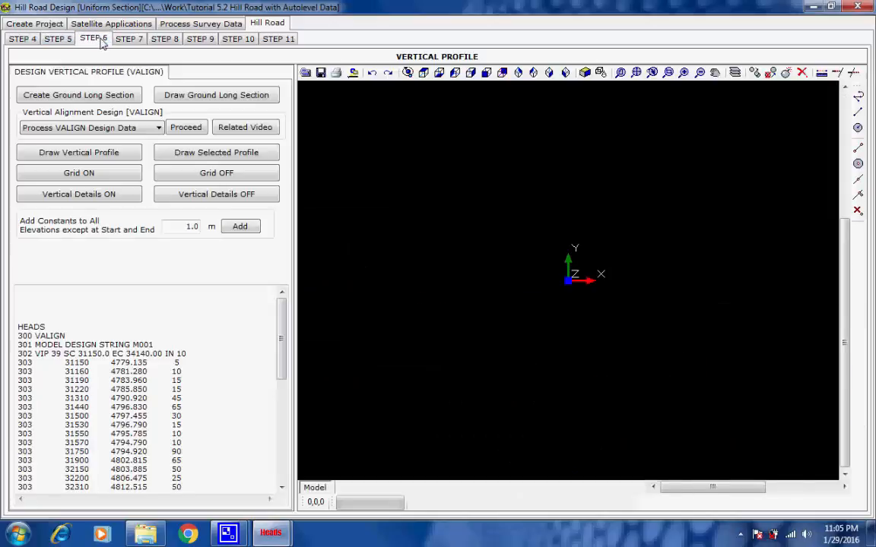
left_click(90, 98)
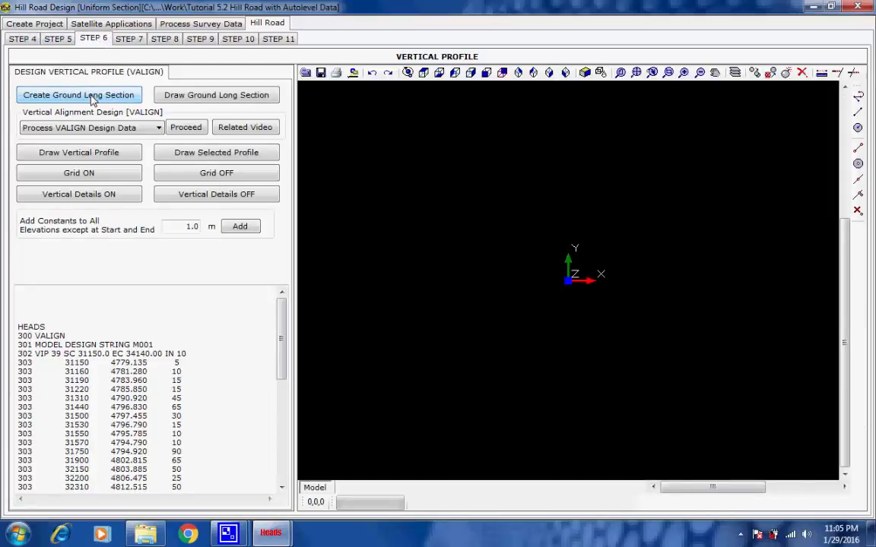
left_click(604, 345)
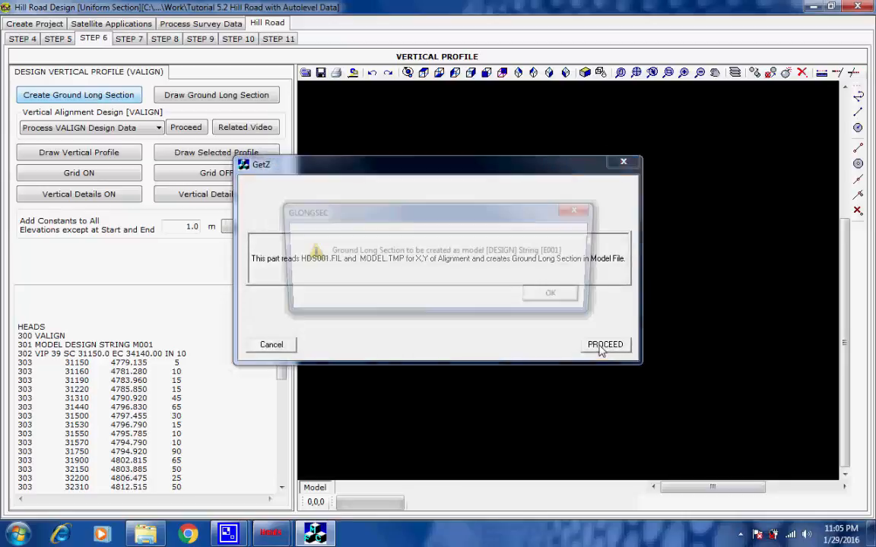
left_click(561, 298)
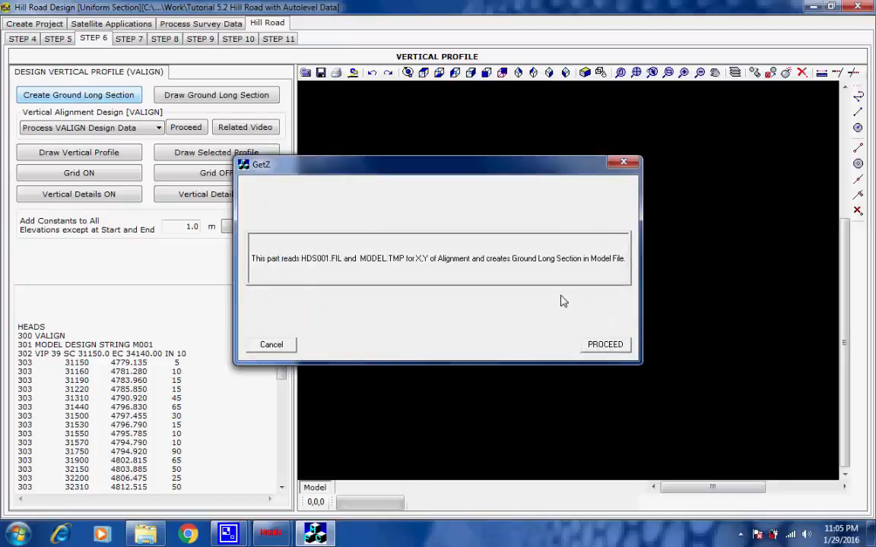
left_click(557, 297)
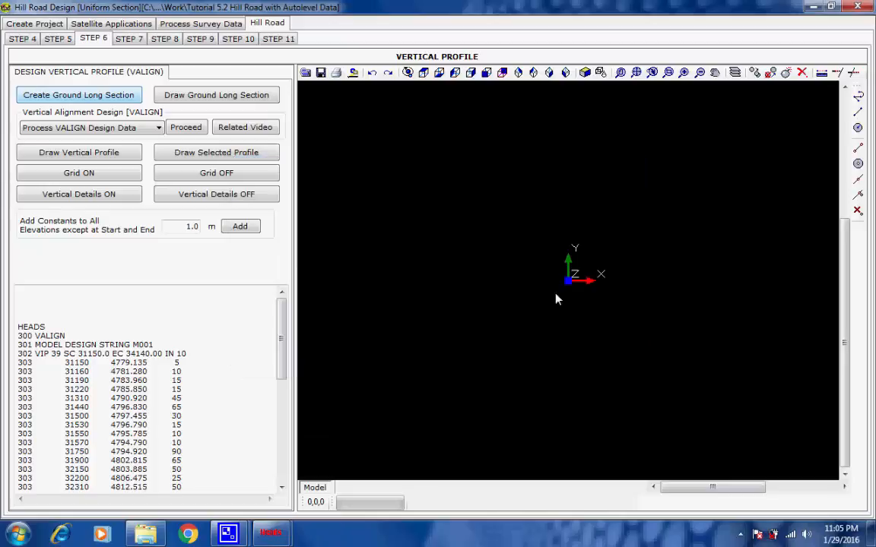
Step: Draw the ground long section with a scale of 1 in X and 10 in Y
left_click(217, 95)
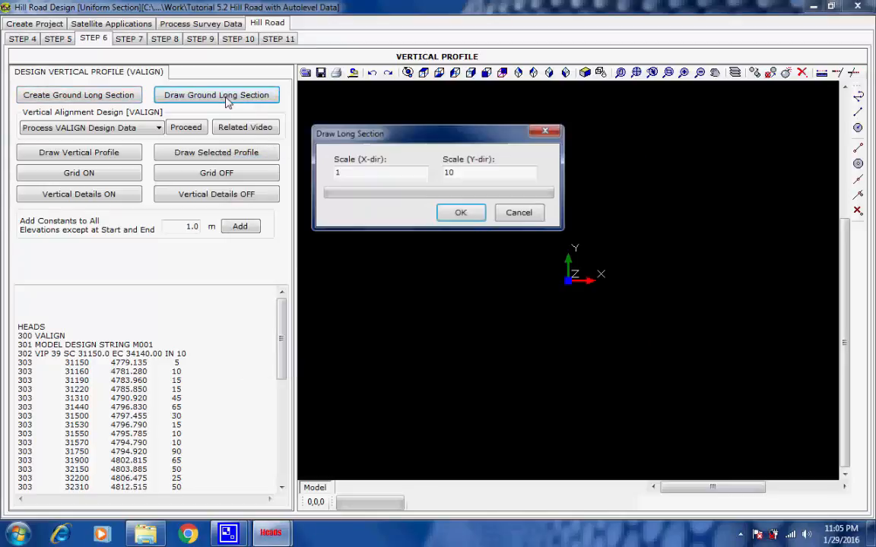
left_click(460, 213)
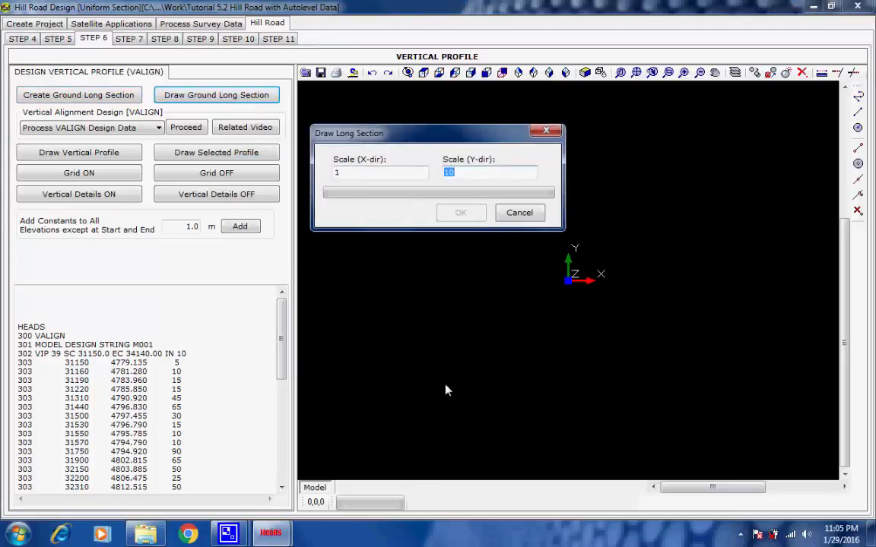
left_click(235, 533)
left_click(214, 469)
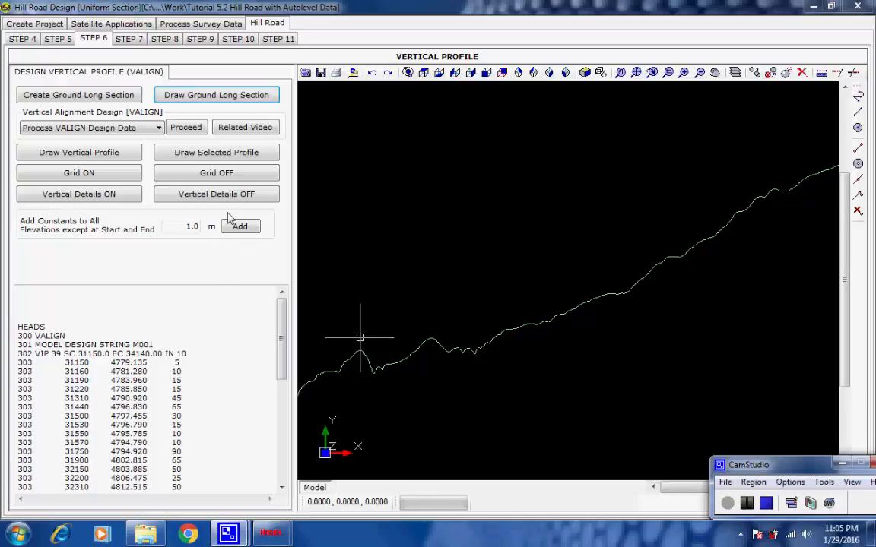
Step: Process the VALIGN design data for the vertical alignment and finish the run
left_click(159, 128)
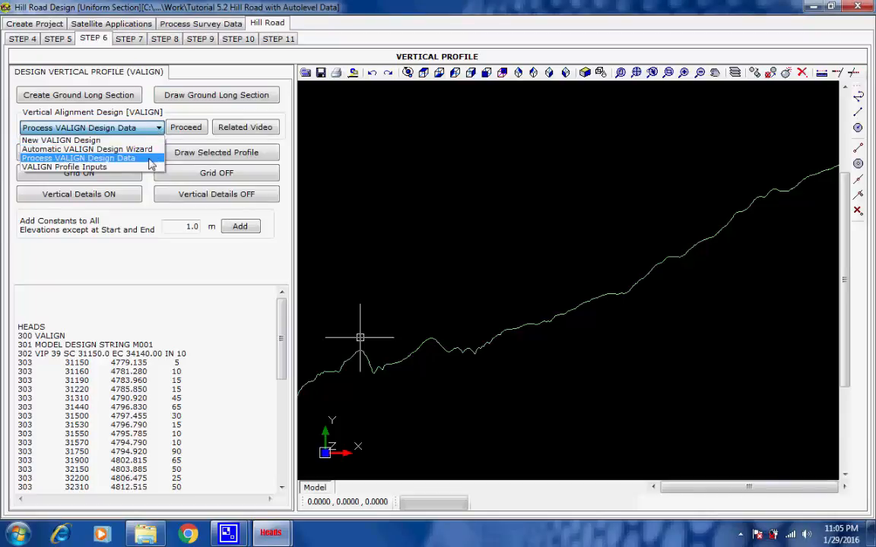
left_click(151, 159)
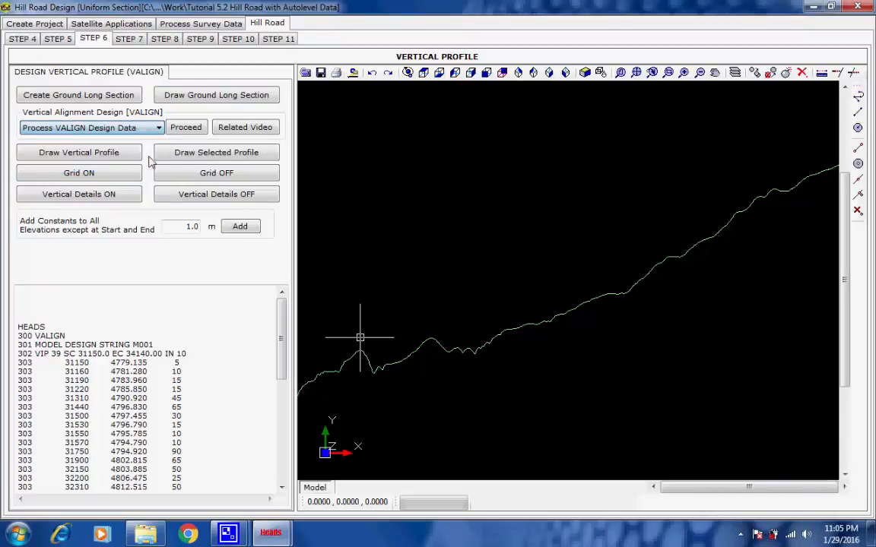
left_click(181, 128)
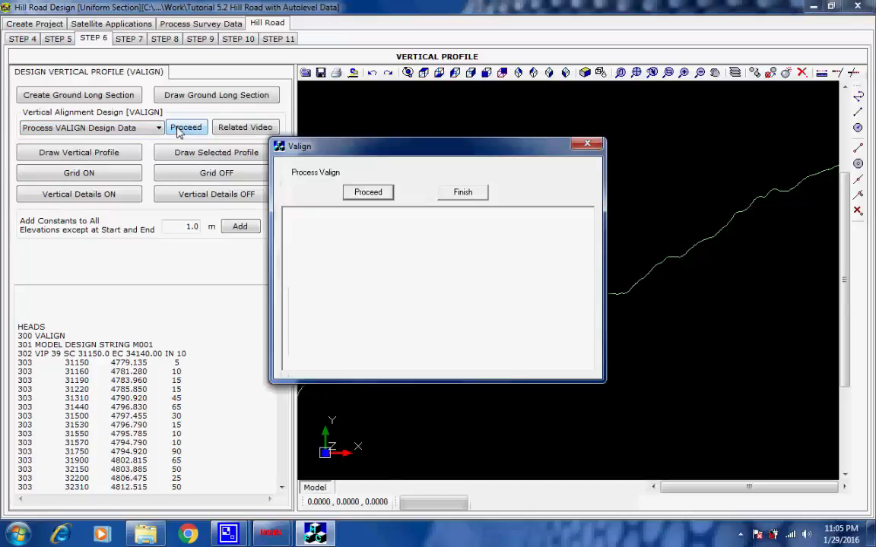
left_click(368, 192)
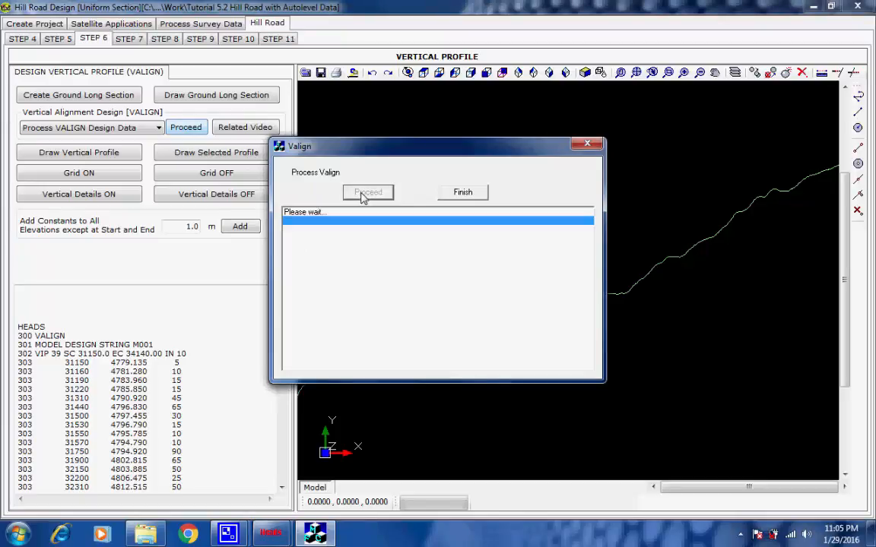
left_click(228, 533)
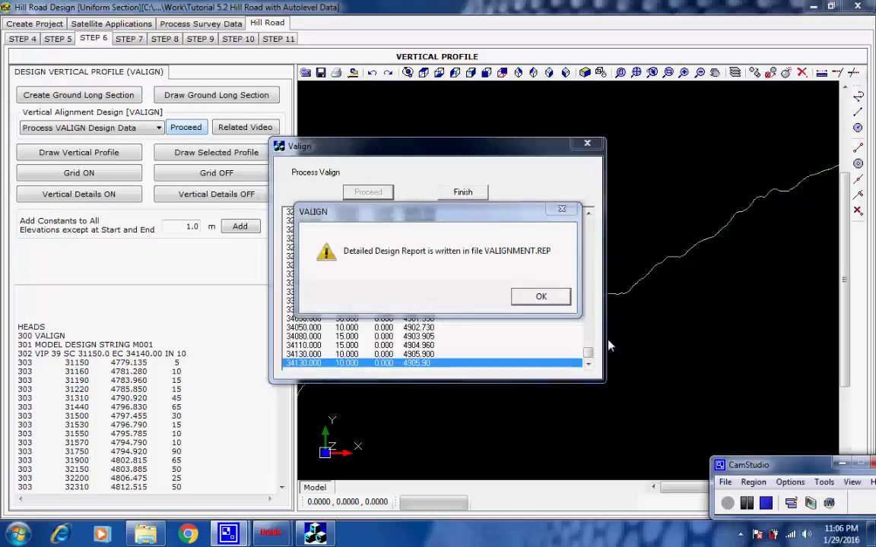
left_click(551, 297)
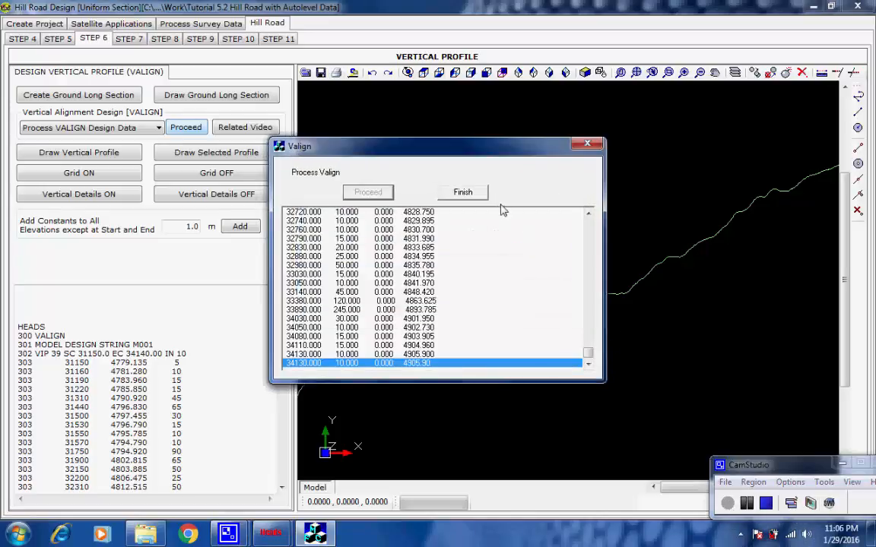
left_click(463, 193)
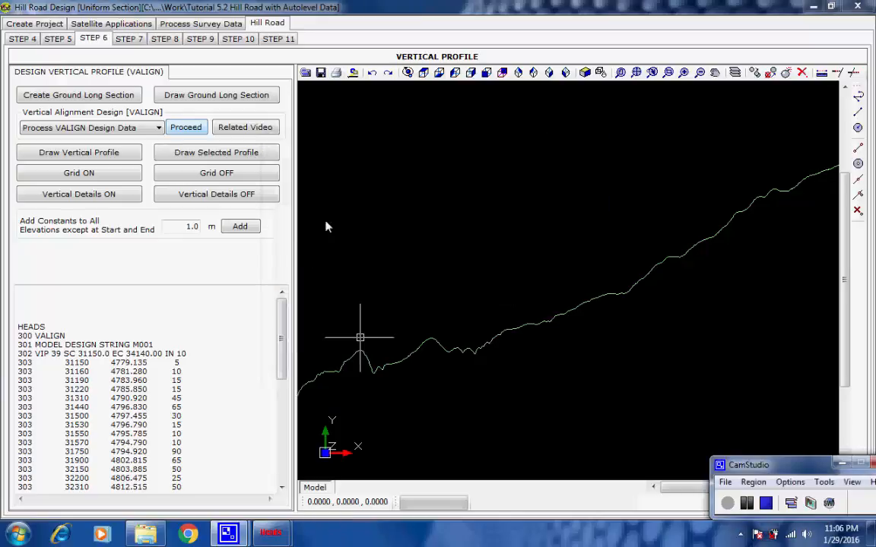
Step: Draw the vertical profile over the ground long section with X scale 1 and Y scale 10
left_click(130, 153)
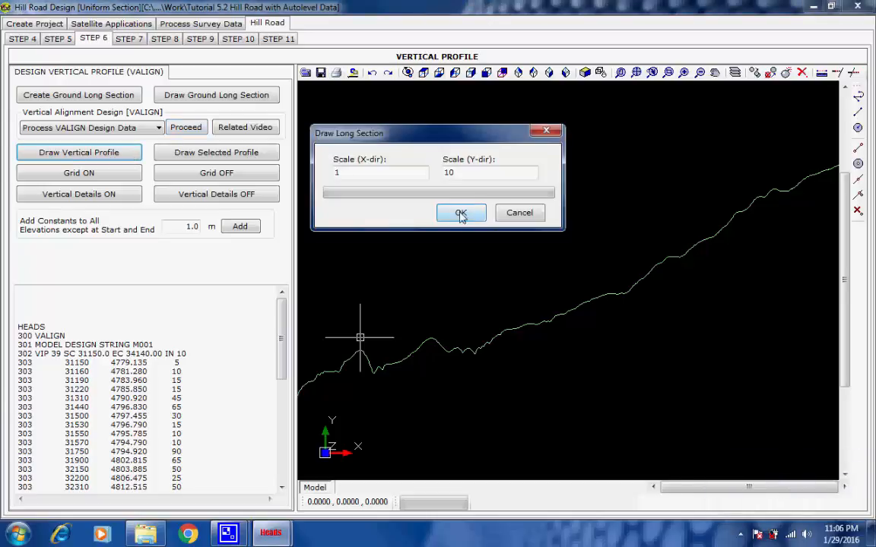
left_click(461, 213)
mouse_move(234, 537)
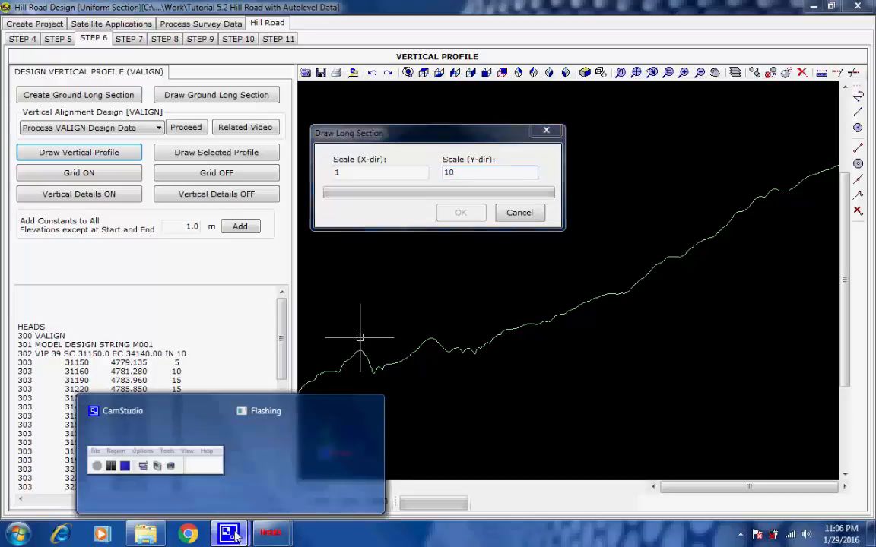
left_click(192, 425)
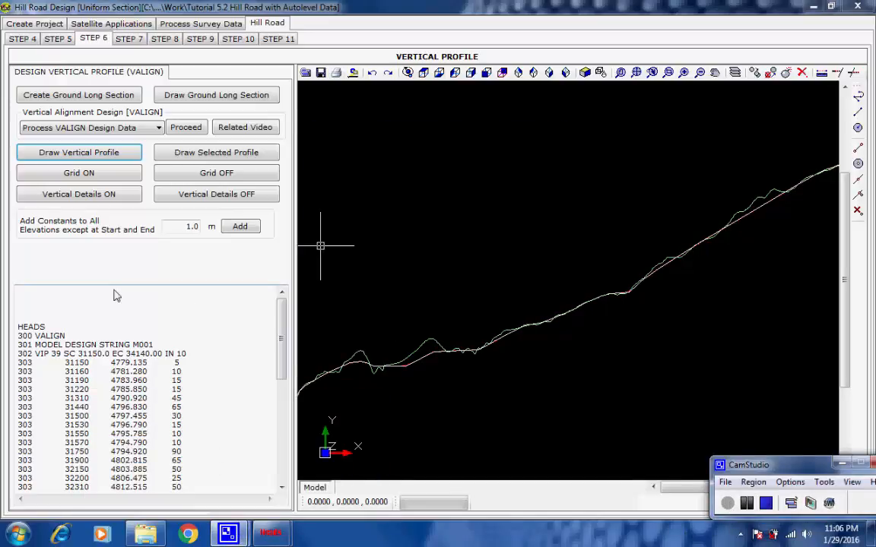
Step: Turn on the vertical profile grid with chainage interval 50, level interval 5, text size 10 mm and DarkGray text
left_click(124, 174)
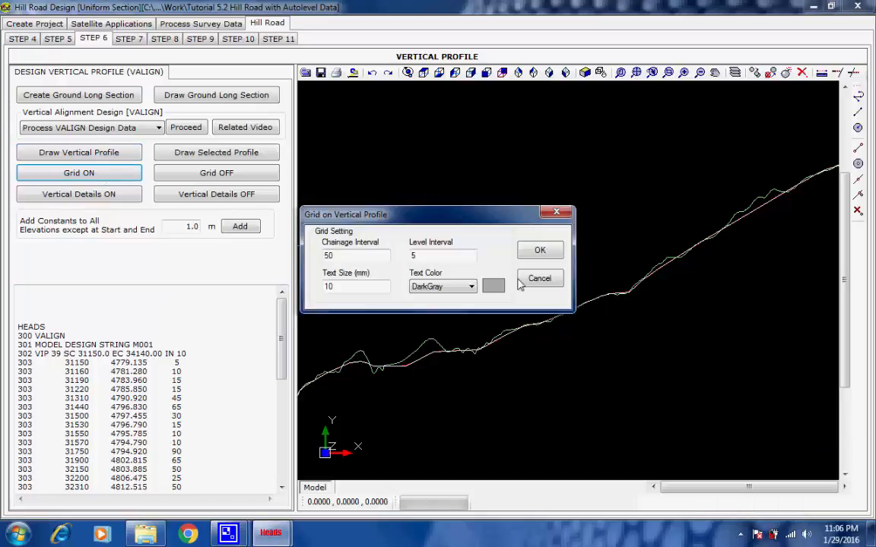
left_click(539, 250)
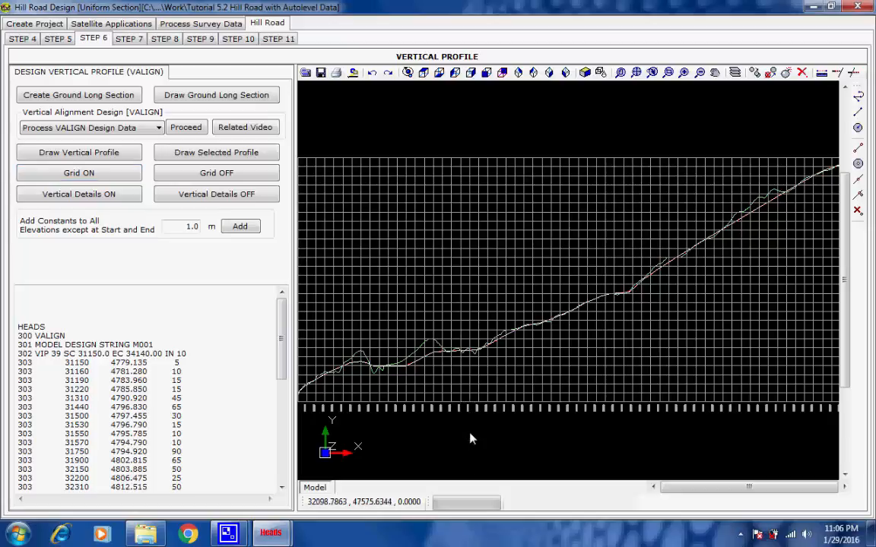
scroll(481, 345, "up", 3)
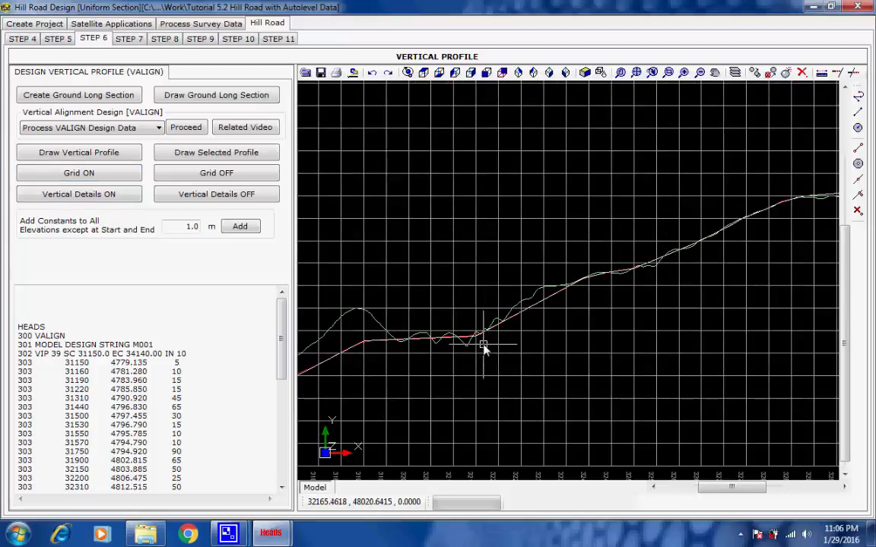
scroll(576, 302, "up", 4)
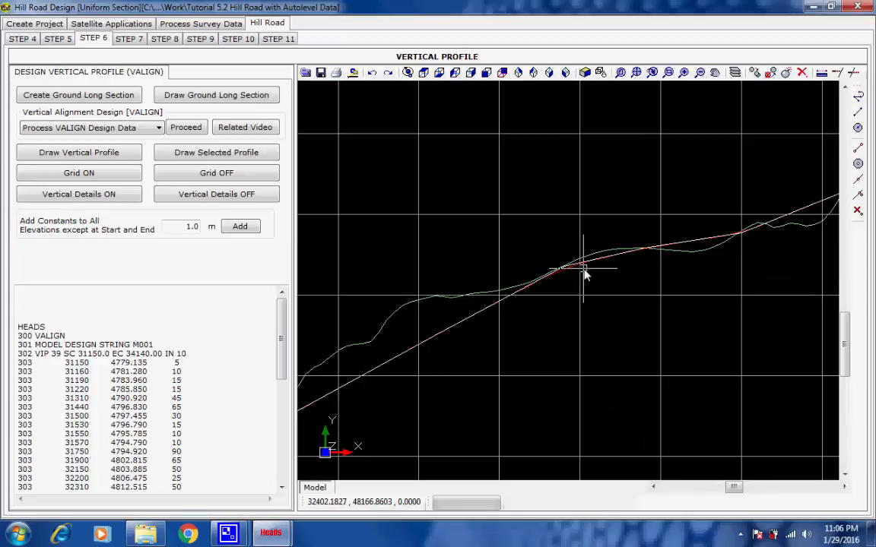
scroll(583, 275, "up", 2)
Step: Display the vertical details for DESIGN string M001 with 1 mm text and examine the VIP labels along the profile
left_click(114, 195)
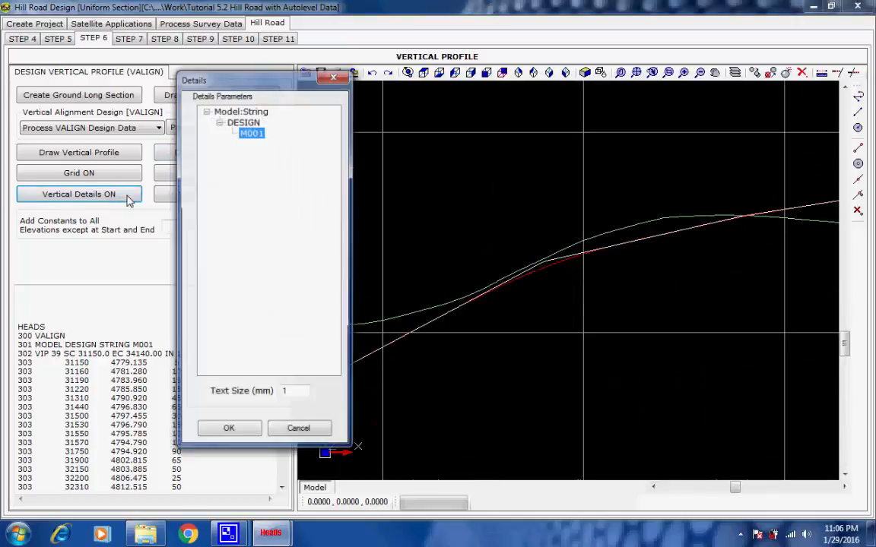
left_click(229, 428)
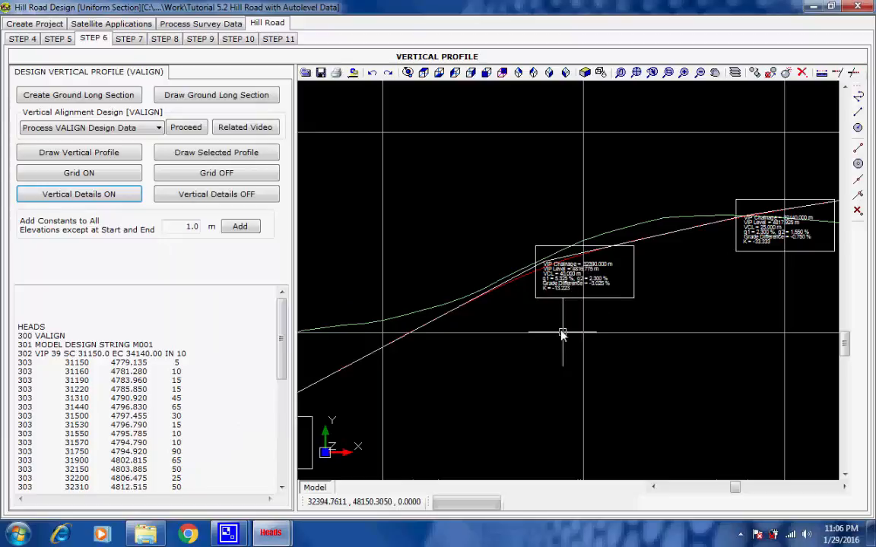
scroll(562, 312, "up", 4)
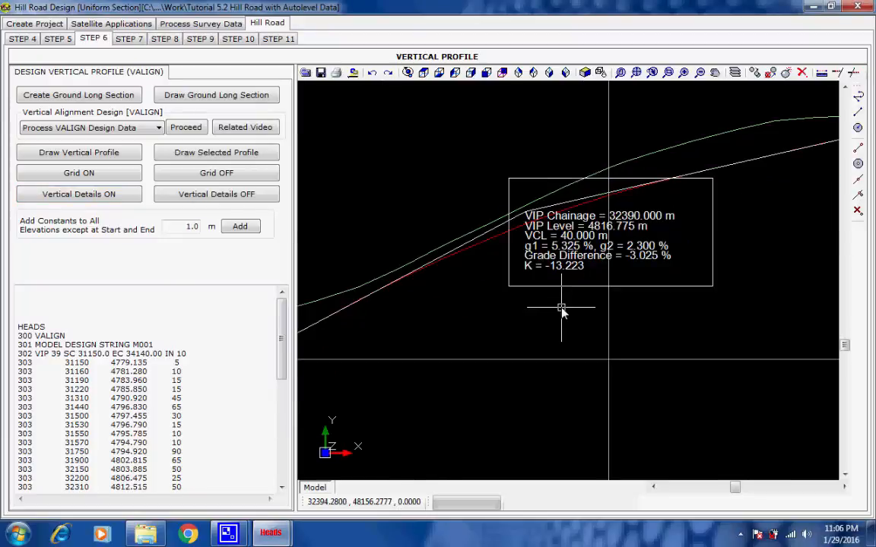
scroll(562, 312, "down", 1)
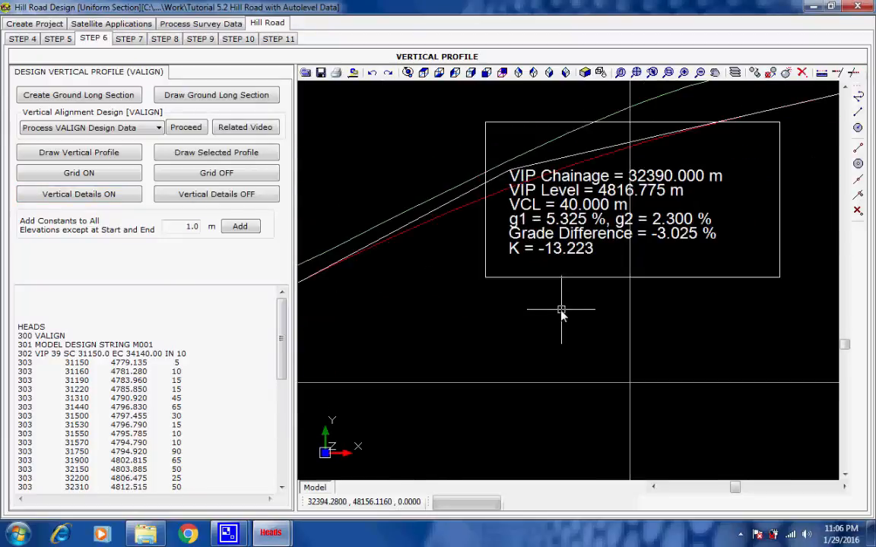
scroll(553, 316, "down", 1)
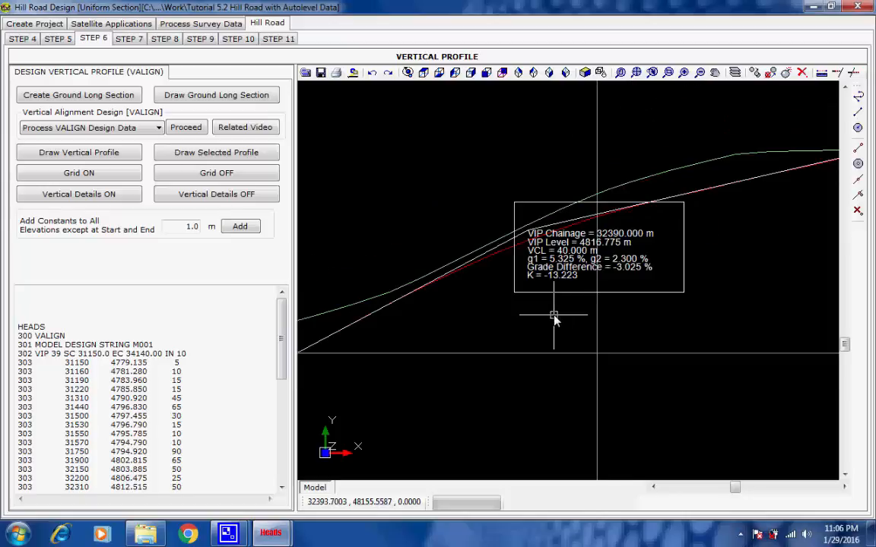
scroll(555, 320, "down", 5)
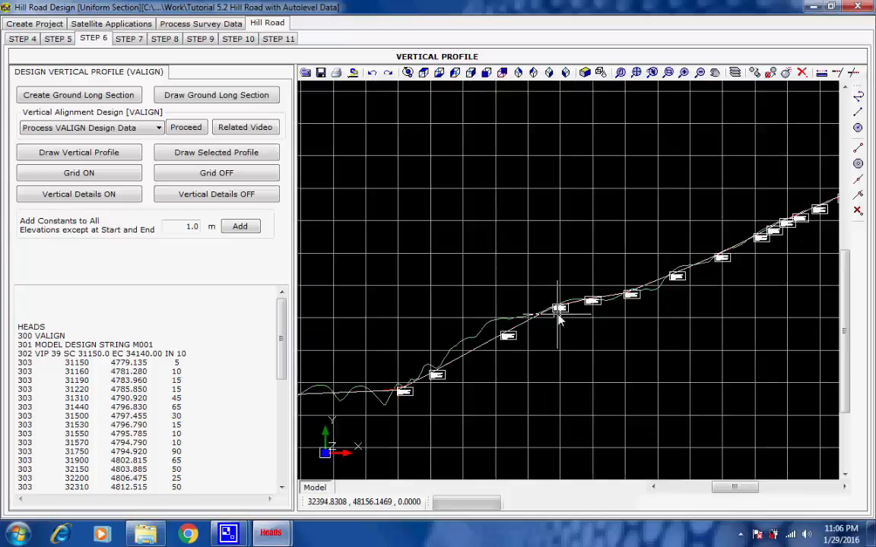
scroll(786, 232, "up", 2)
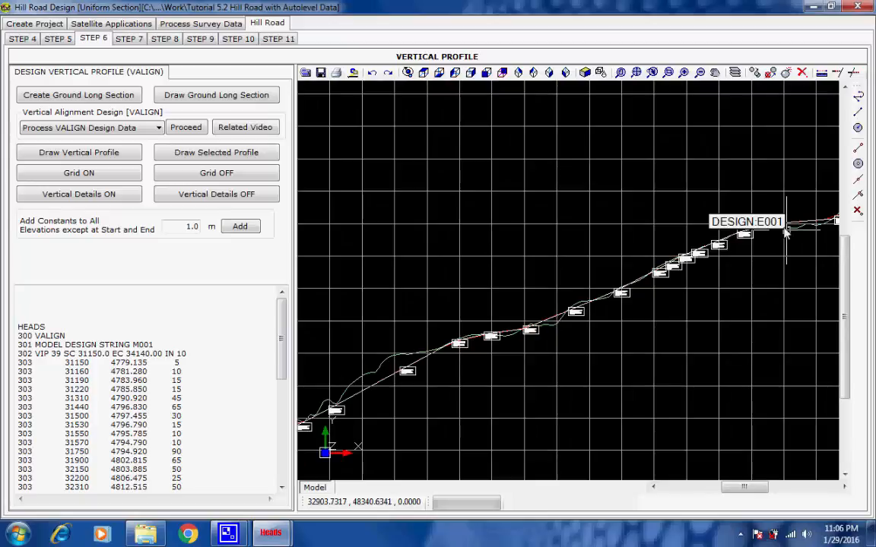
Step: Examine the VIP labels around chainages 32830 and 32880, then review the whole vertical profile
scroll(787, 232, "up", 3)
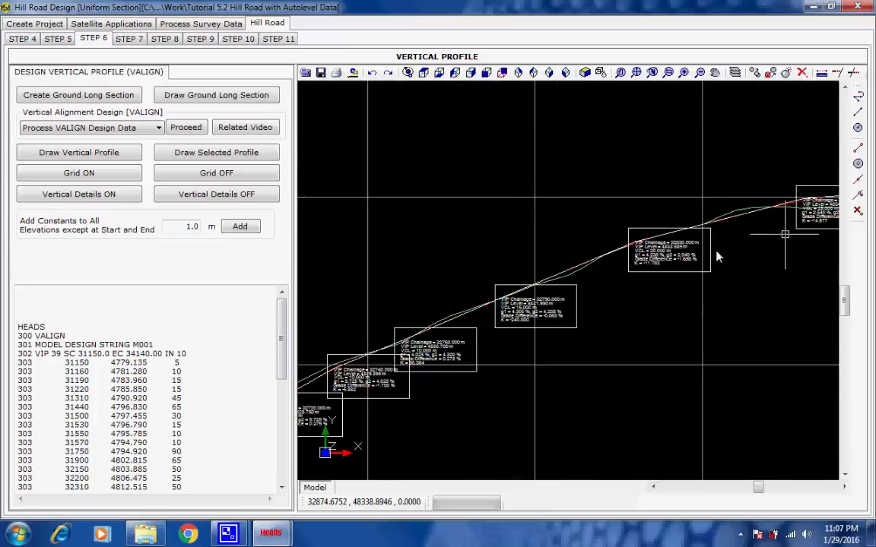
scroll(716, 257, "up", 3)
scroll(737, 259, "up", 1)
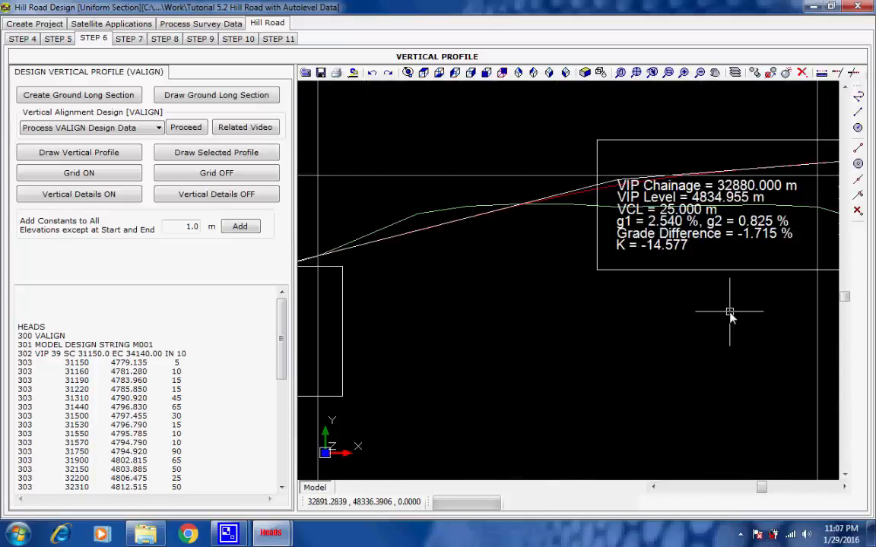
scroll(729, 315, "down", 1)
scroll(727, 318, "down", 1)
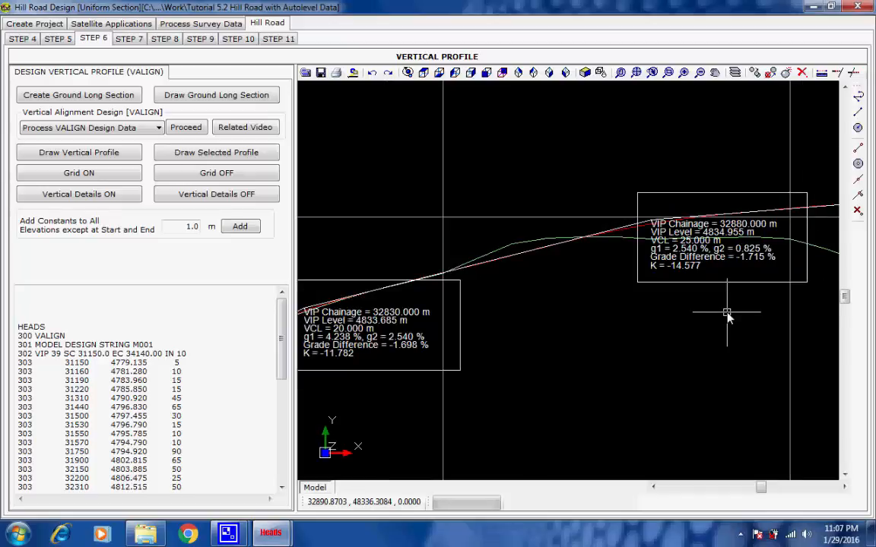
scroll(728, 318, "down", 2)
scroll(665, 265, "down", 5)
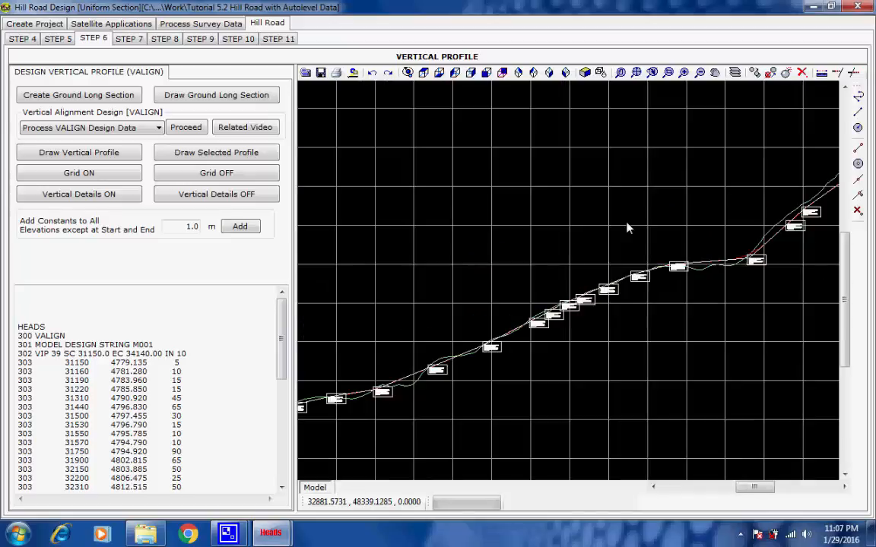
scroll(627, 225, "down", 5)
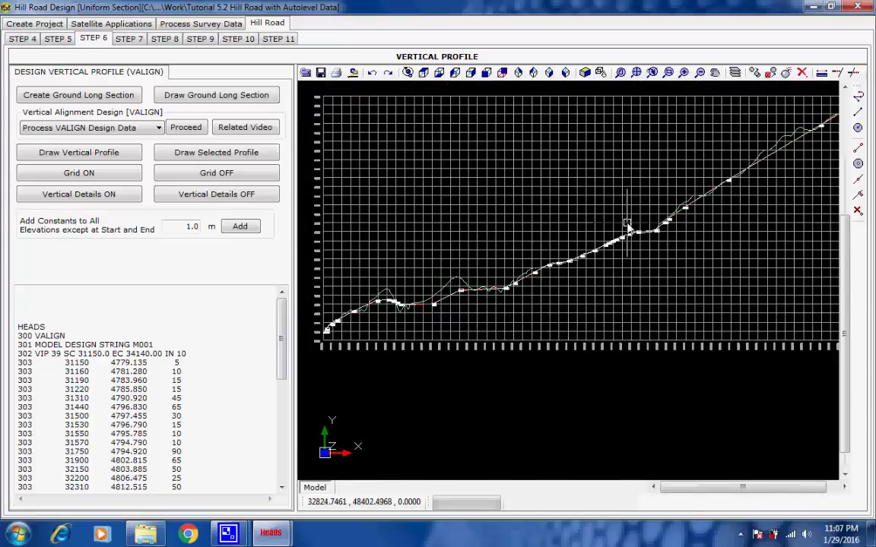
scroll(655, 233, "down", 1)
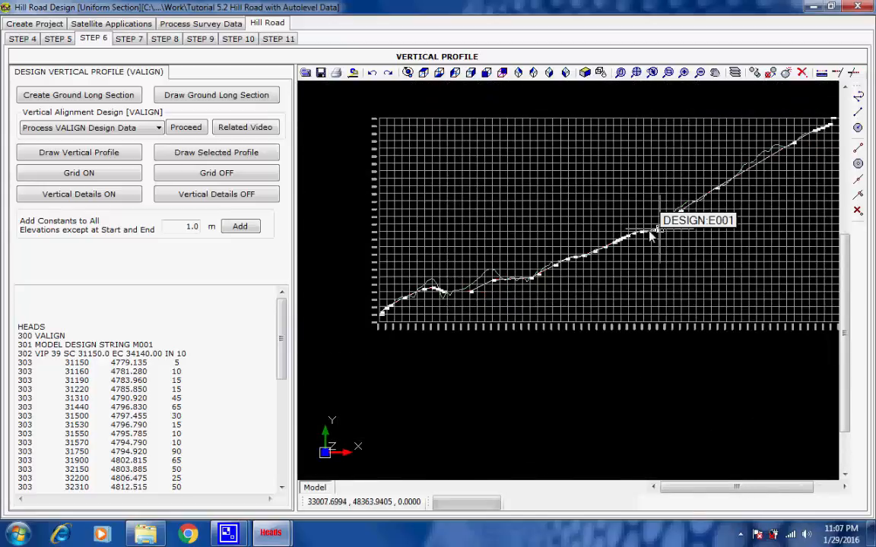
middle_click_drag(649, 233, 589, 258)
scroll(586, 261, "up", 1)
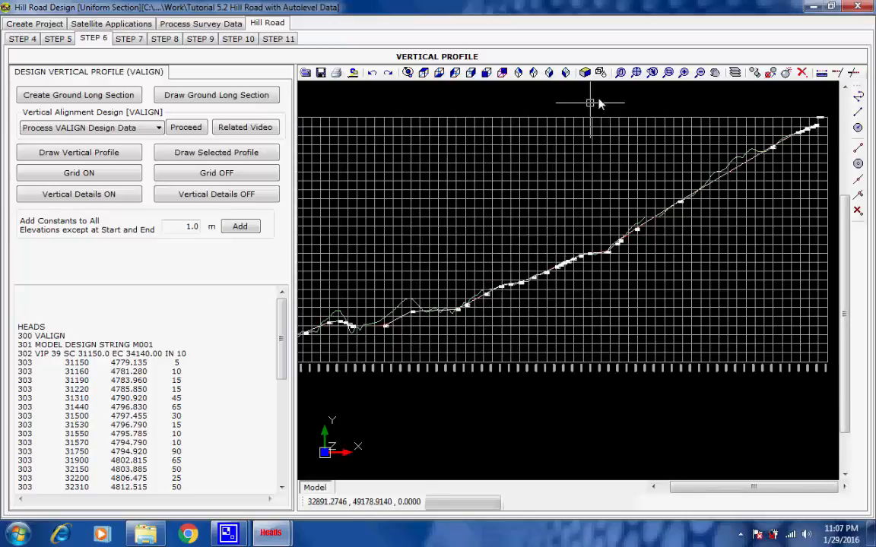
left_click(636, 74)
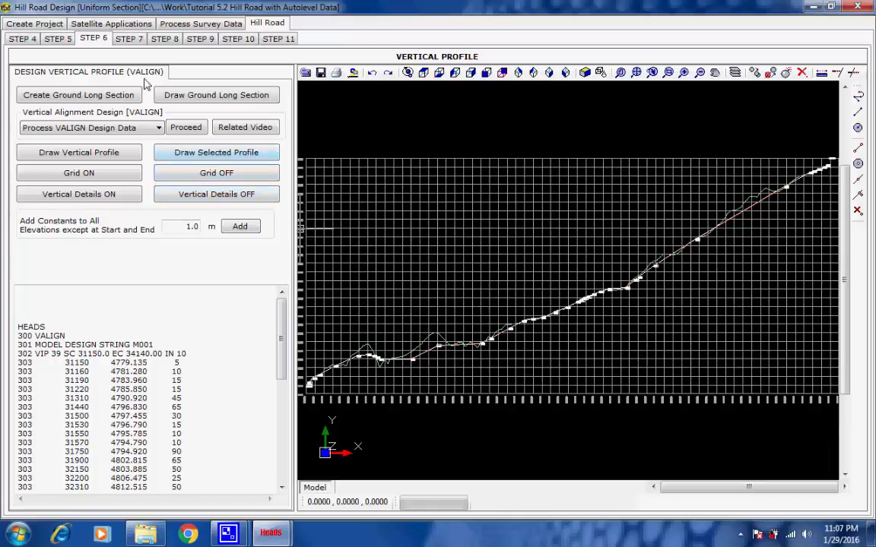
Step: Review the cross-section definition for schedule 1, covering median, main carriageway, extra widening options, shoulders and service roads, plus the interface data
left_click(139, 40)
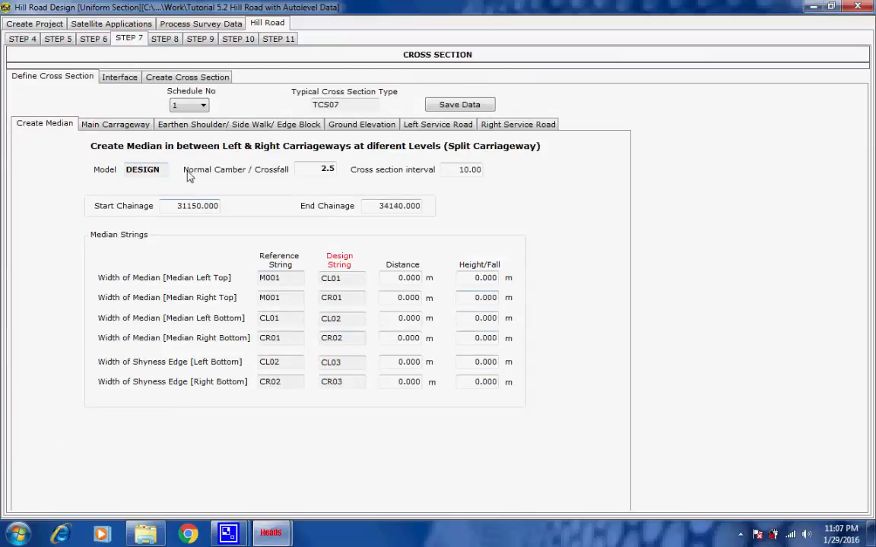
left_click(115, 125)
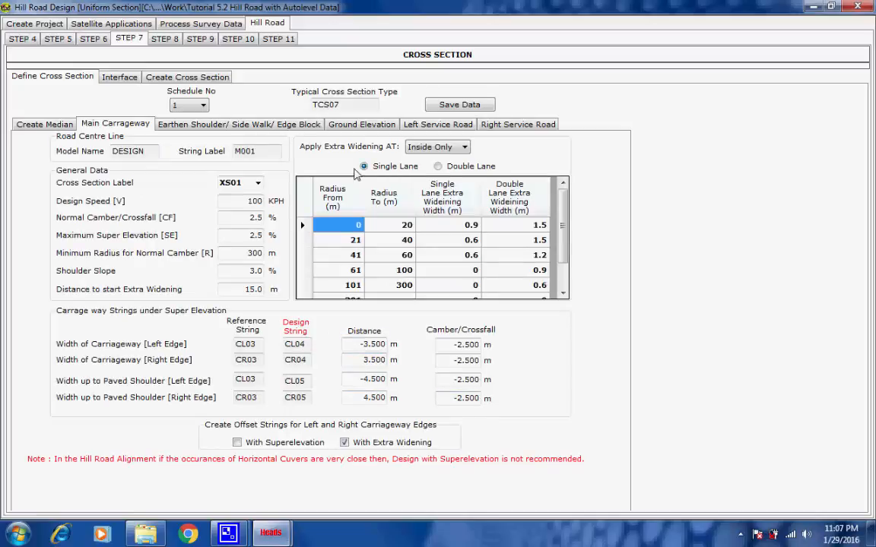
left_click(464, 150)
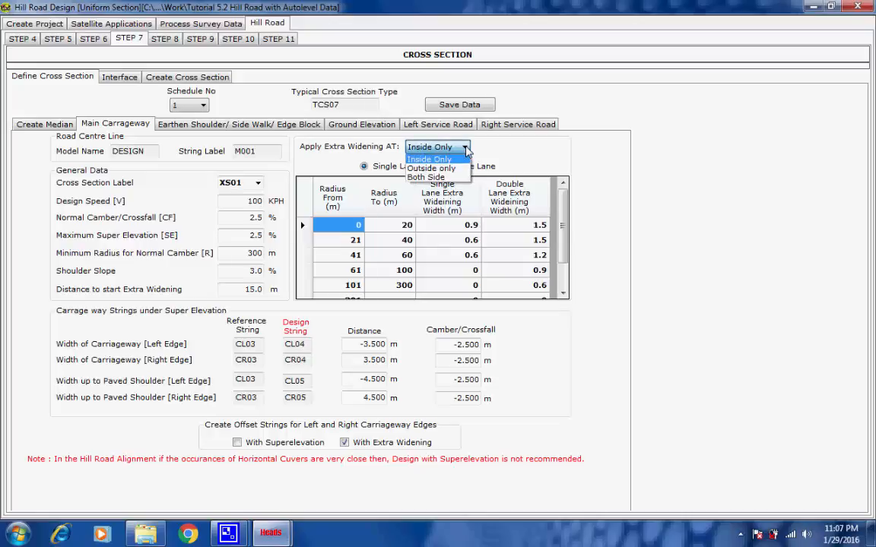
left_click(465, 149)
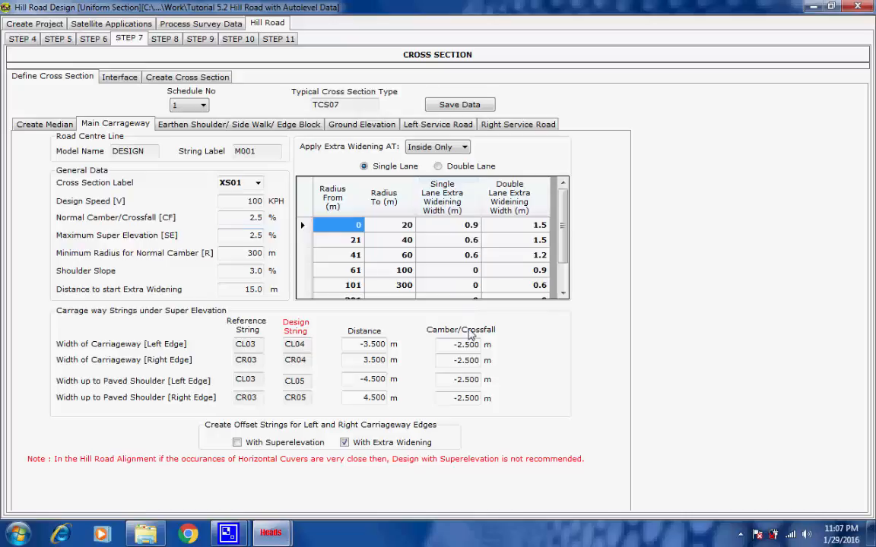
left_click(190, 128)
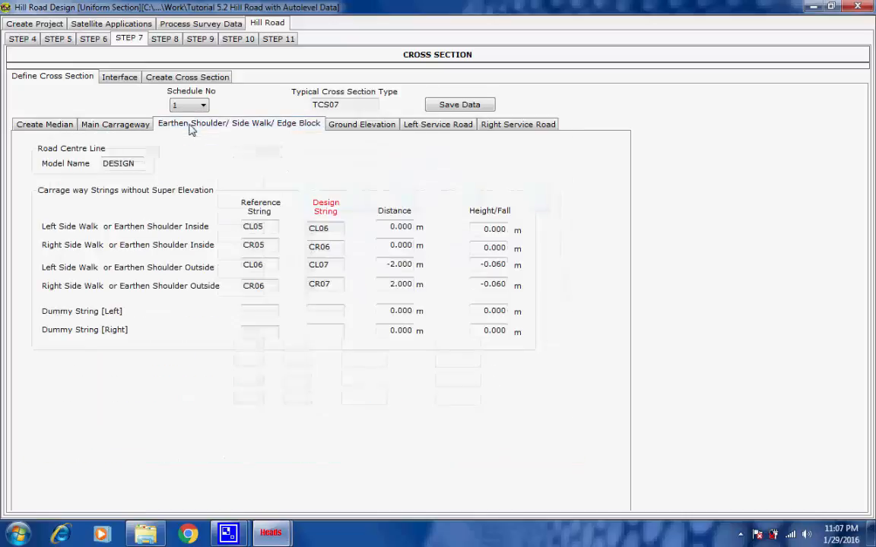
left_click(357, 124)
left_click(426, 127)
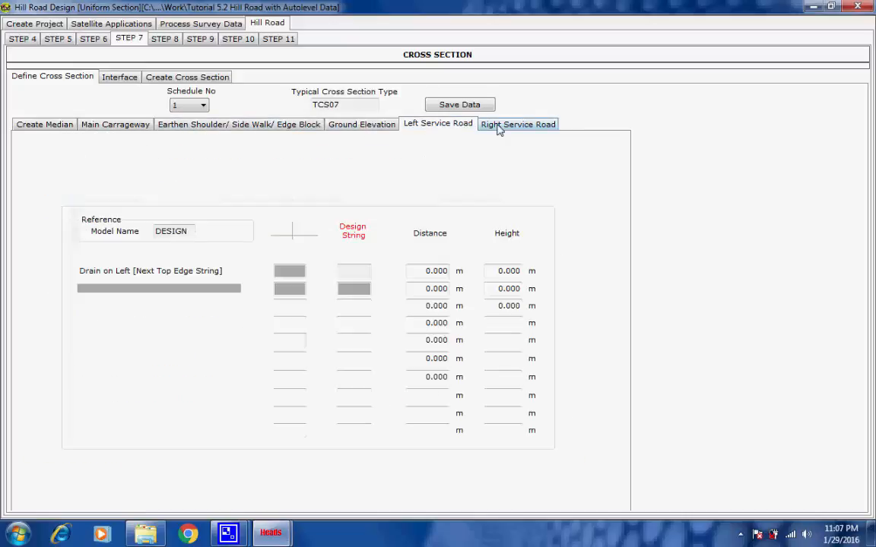
left_click(500, 127)
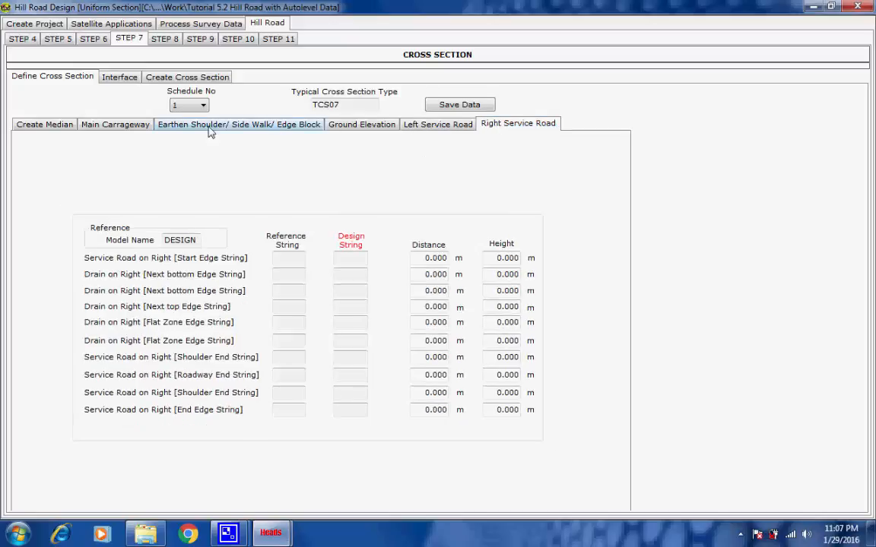
left_click(139, 129)
left_click(50, 129)
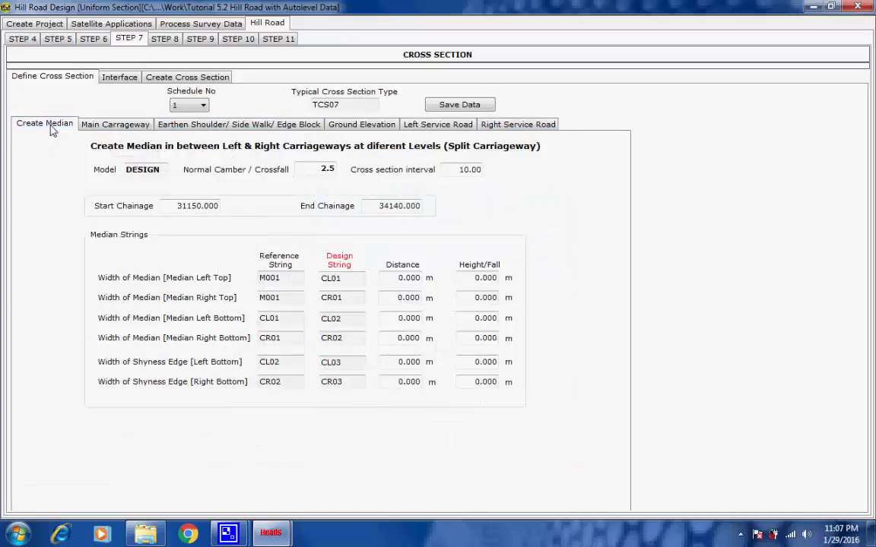
left_click(114, 79)
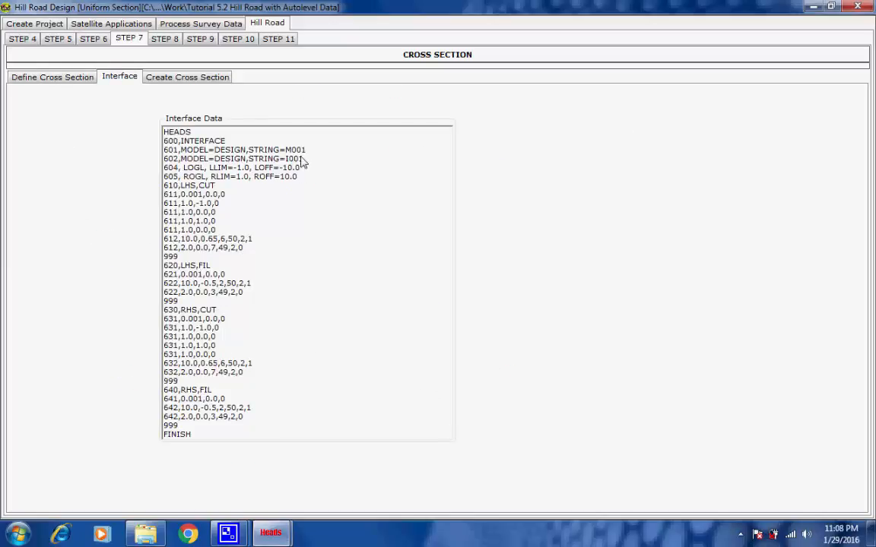
double_click(304, 160)
left_click(307, 161)
Step: Start processing all the cross section data, run the first OFFSET item and draw its strings in the CAD viewer
left_click(182, 79)
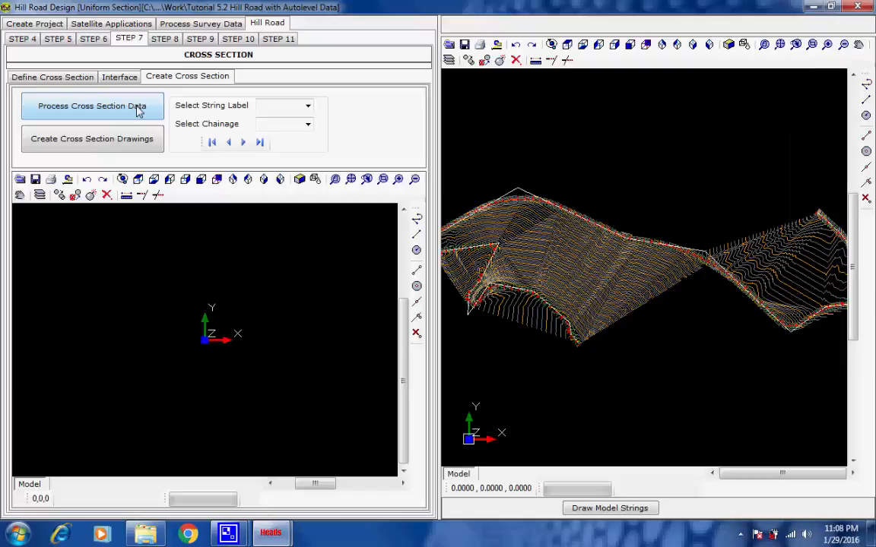
left_click(138, 111)
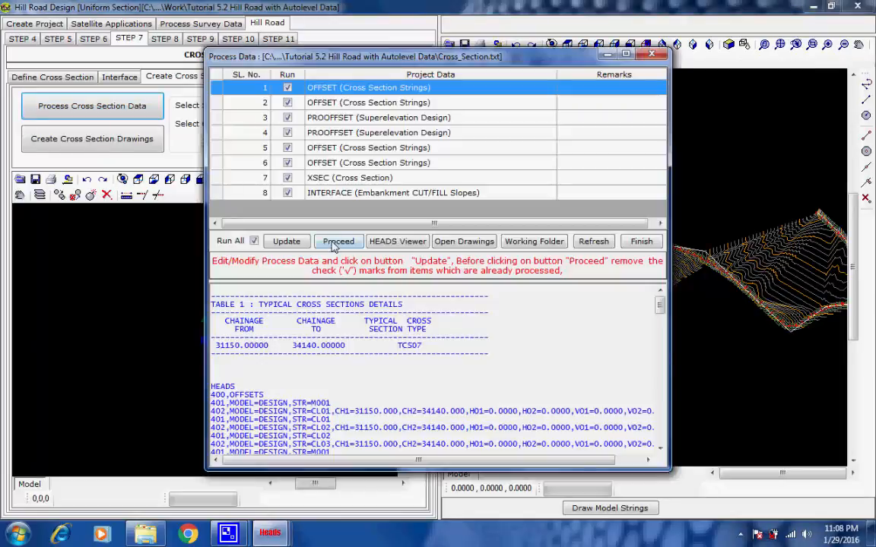
left_click(336, 242)
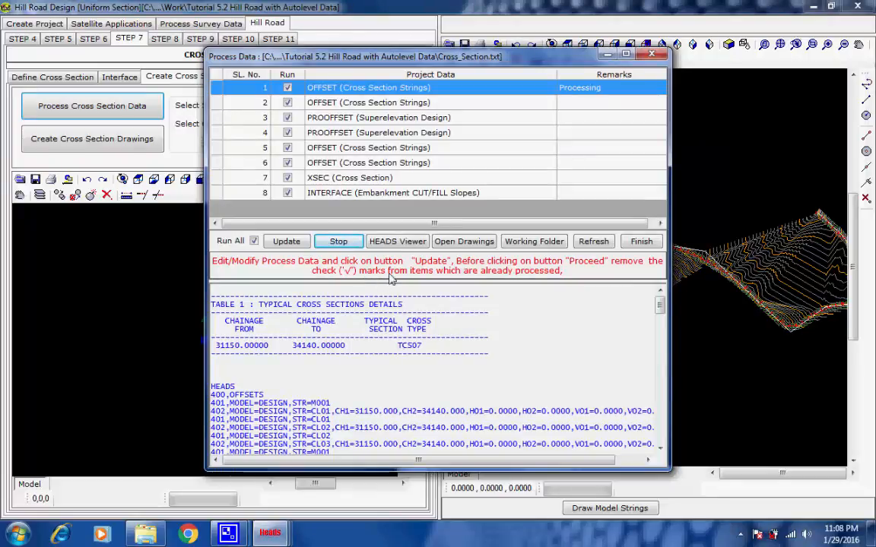
left_click(366, 191)
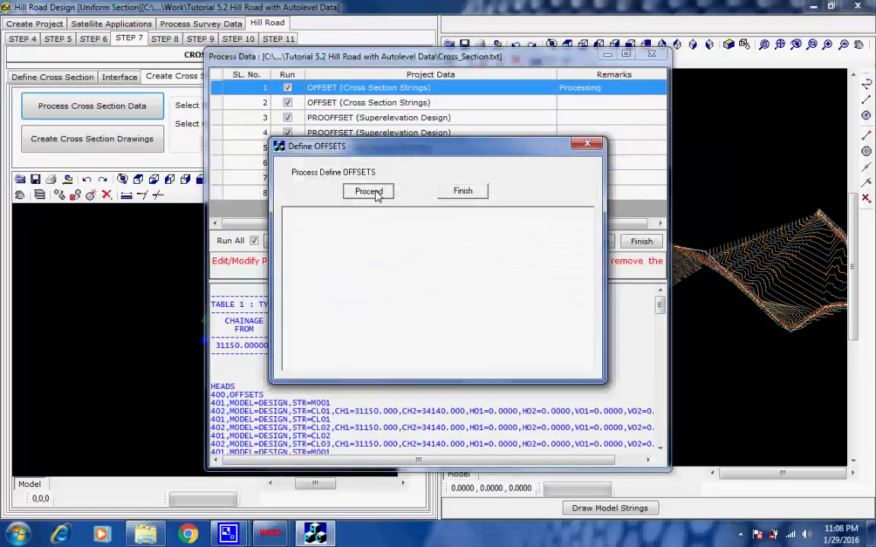
mouse_move(237, 523)
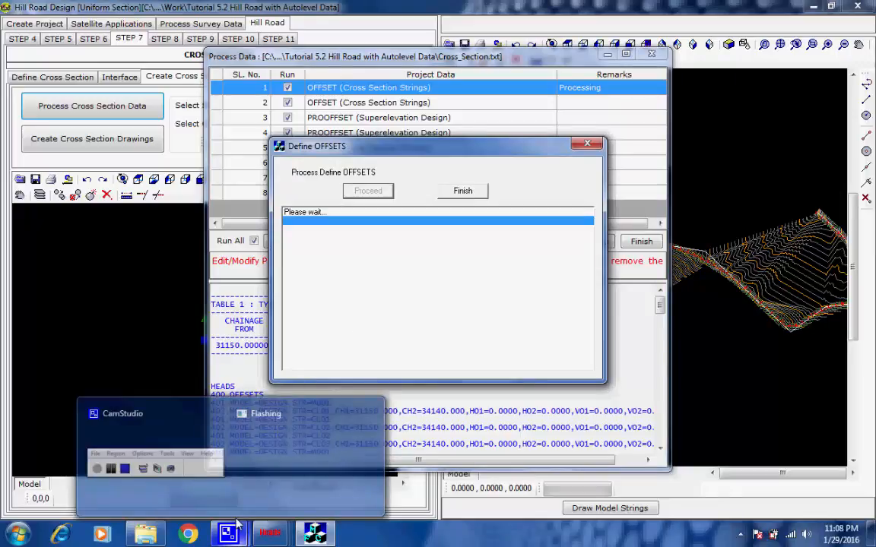
left_click(156, 459)
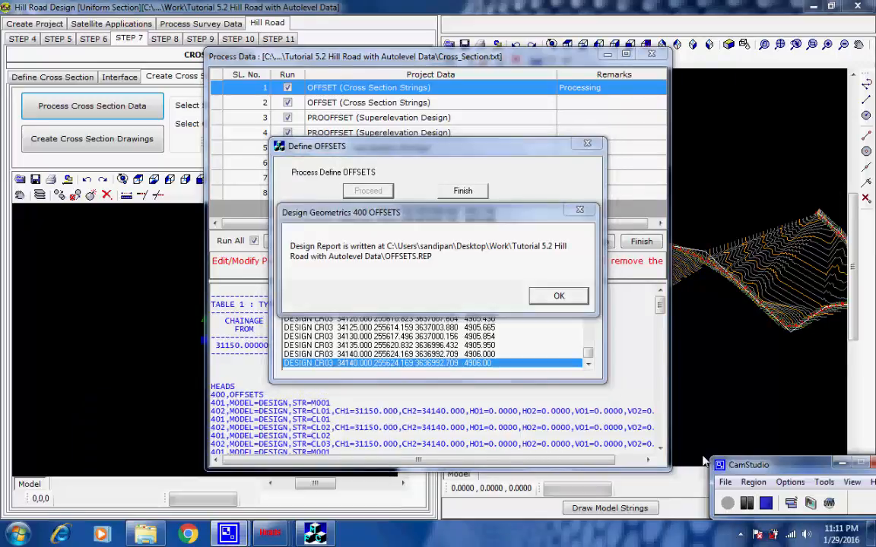
left_click(559, 297)
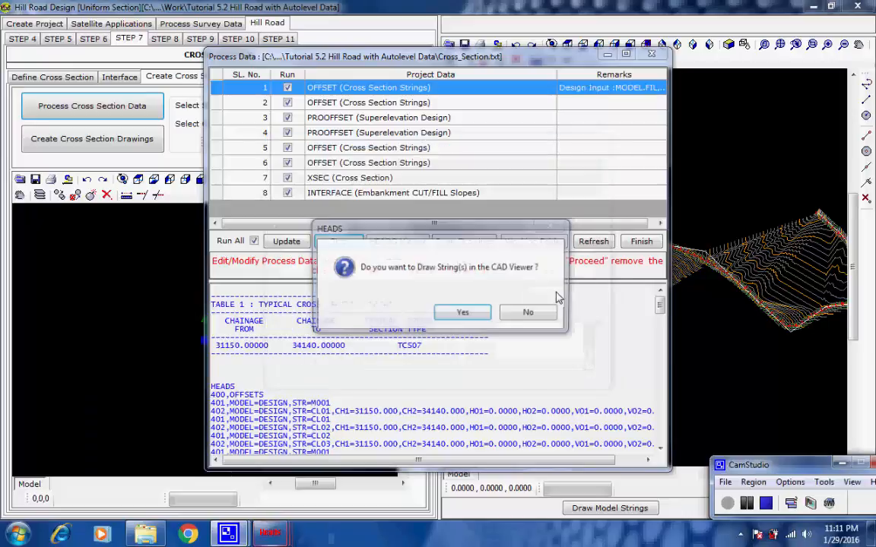
left_click(476, 316)
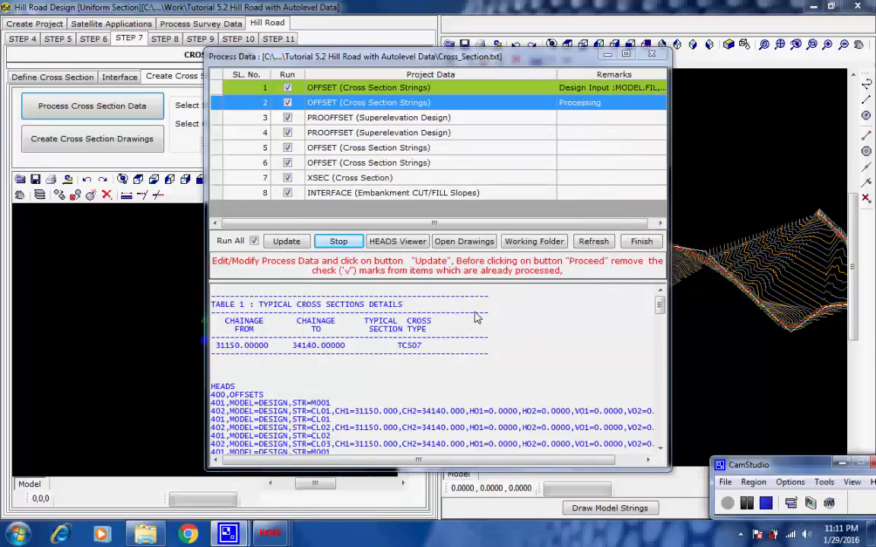
Step: Process the second OFFSET item for the cross section strings and draw them in the CAD viewer
left_click(387, 193)
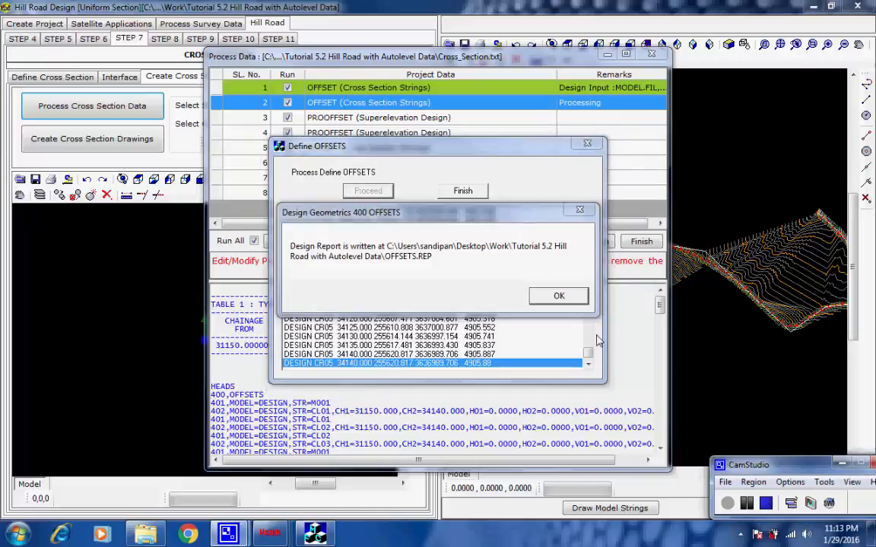
left_click(556, 297)
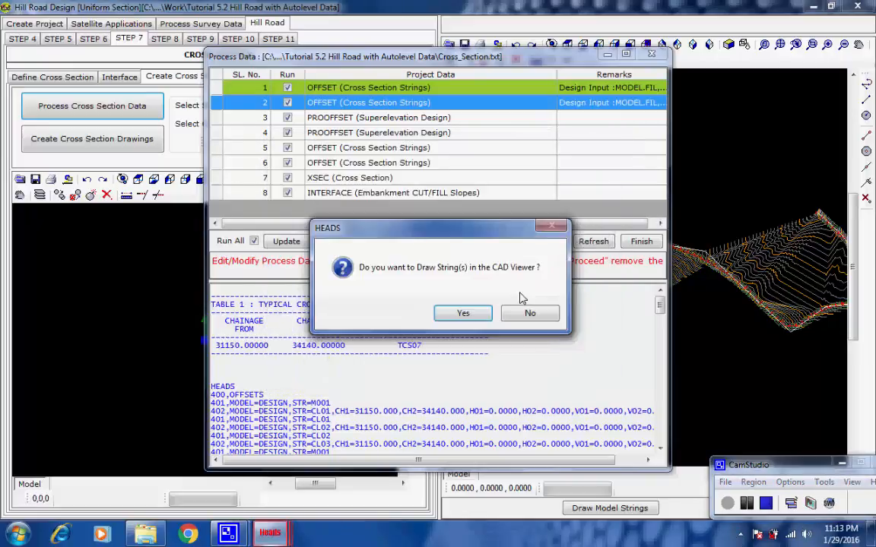
left_click(474, 316)
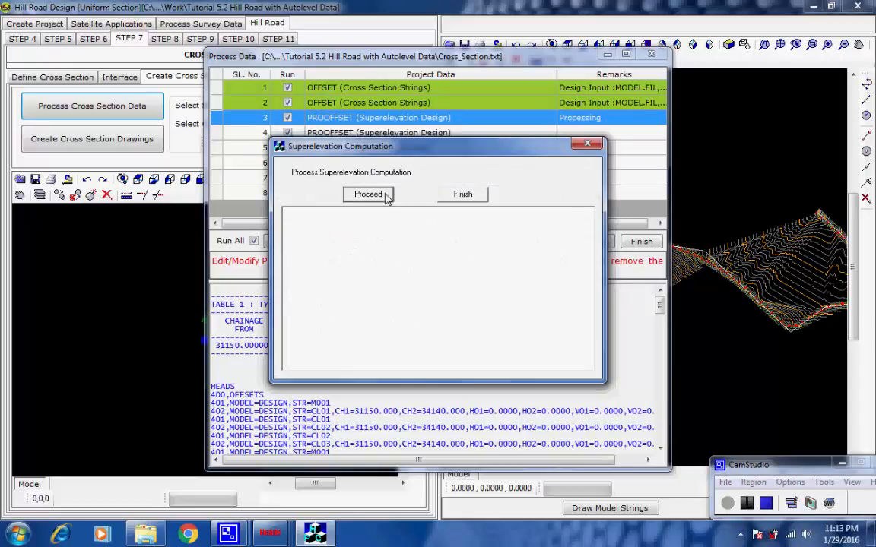
Step: Run the superelevation computation for the first PROOFFSET item, finish it and draw its strings in the CAD viewer
left_click(385, 196)
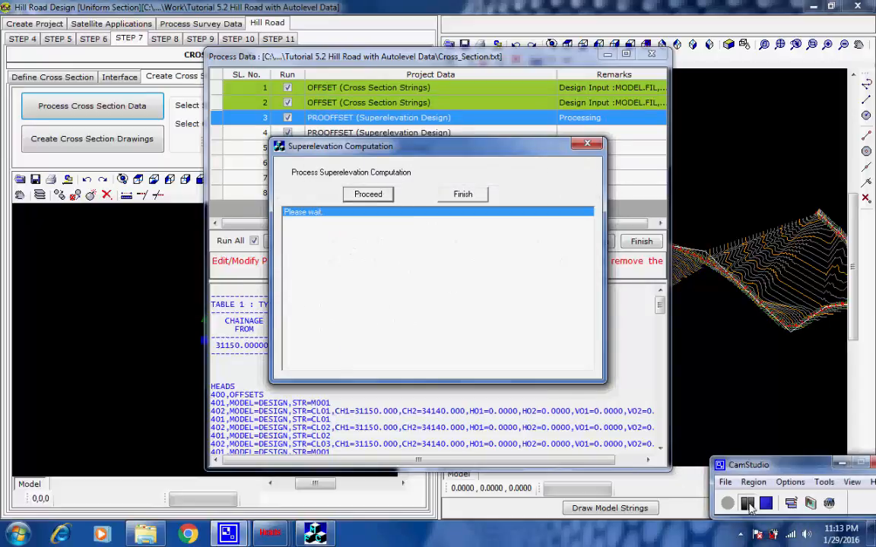
left_click(565, 296)
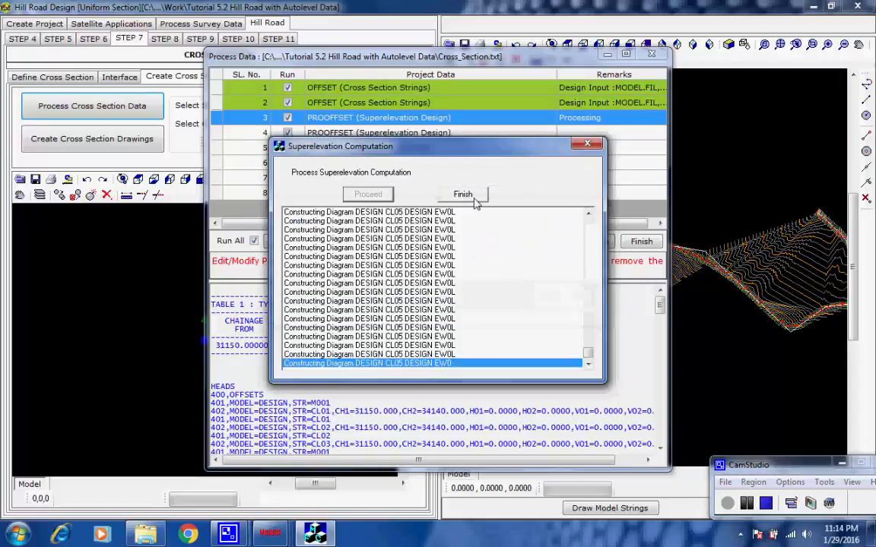
left_click(473, 195)
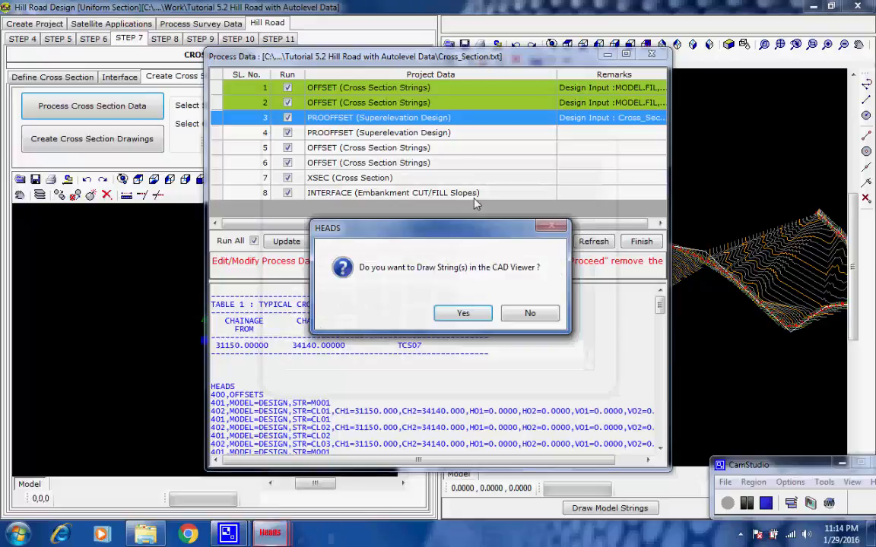
left_click(469, 314)
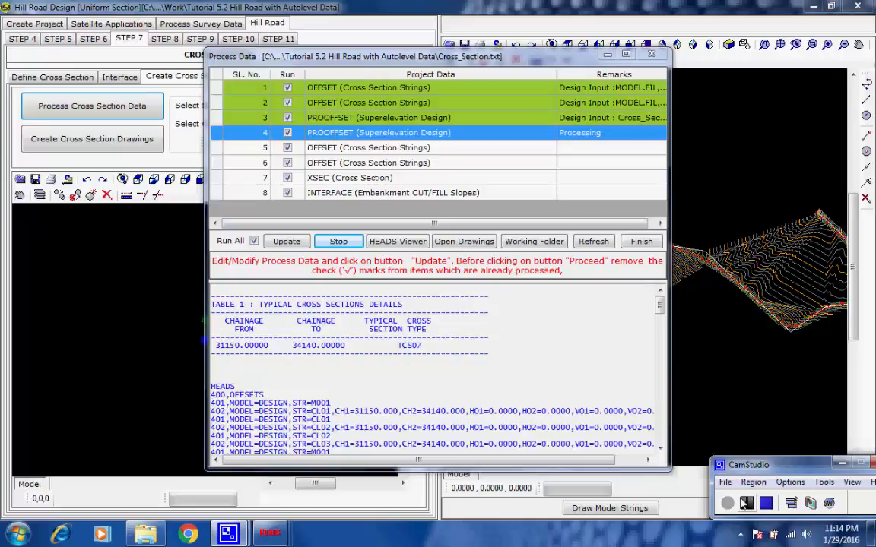
Step: Run the superelevation computation for the second PROOFFSET item, finish it and draw its strings in the CAD viewer
left_click(368, 194)
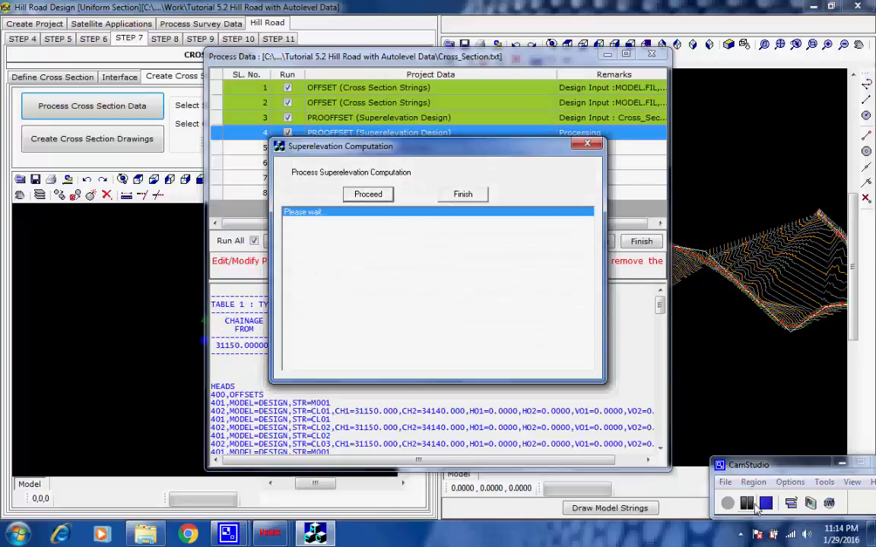
left_click(565, 295)
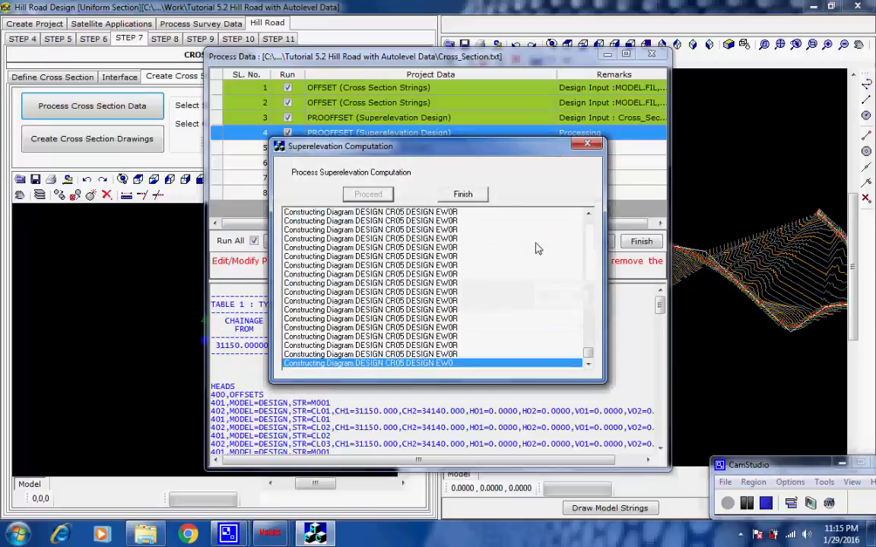
left_click(477, 196)
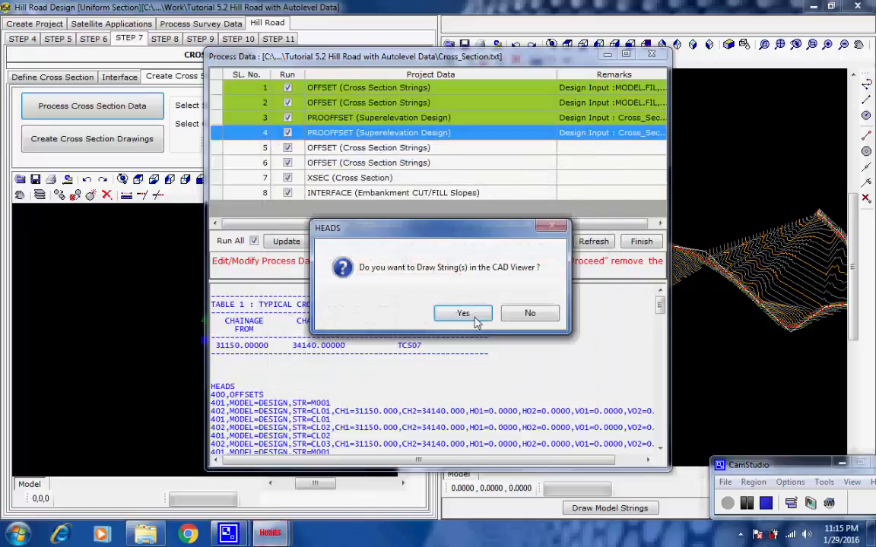
left_click(463, 314)
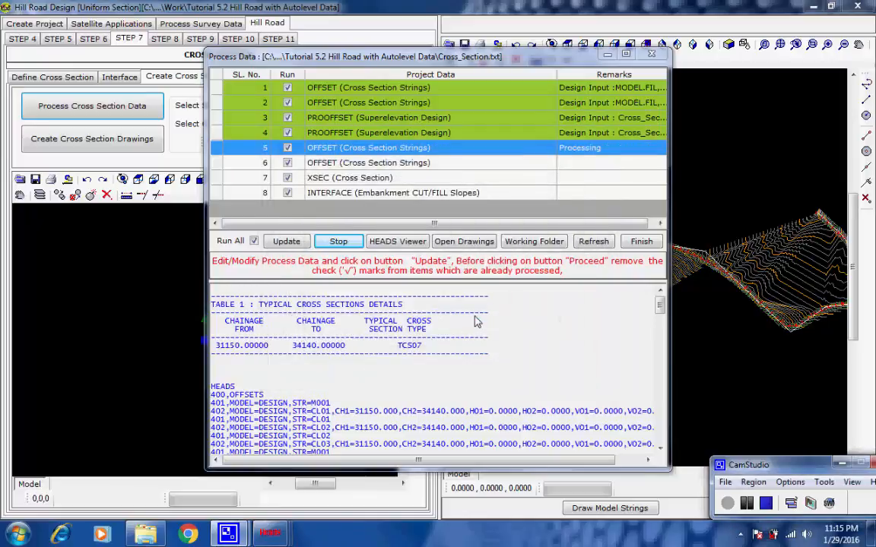
Step: Process the third OFFSET item, number 5 in the process list, and draw its cross section strings in the CAD viewer
left_click(381, 190)
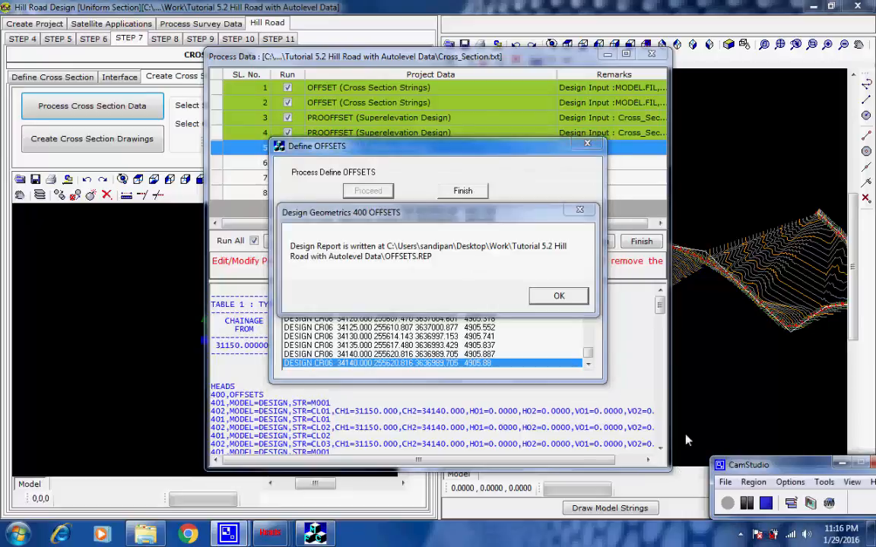
left_click(561, 296)
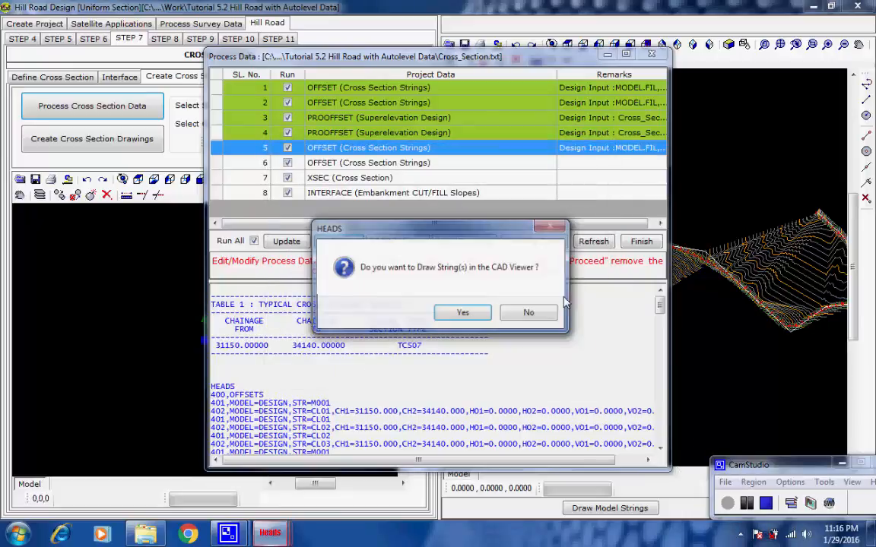
left_click(479, 314)
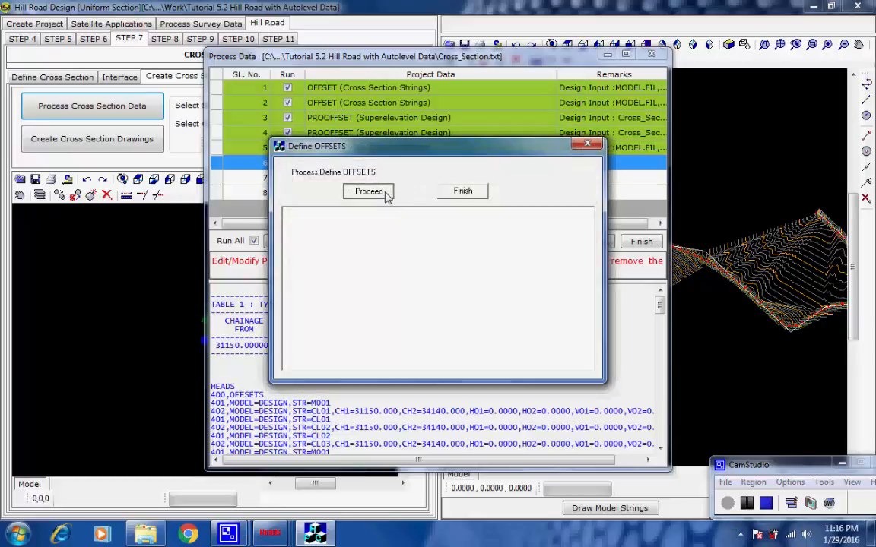
Step: Process the last OFFSET item, number 6 in the process list, and draw its cross section strings in the CAD viewer
left_click(378, 190)
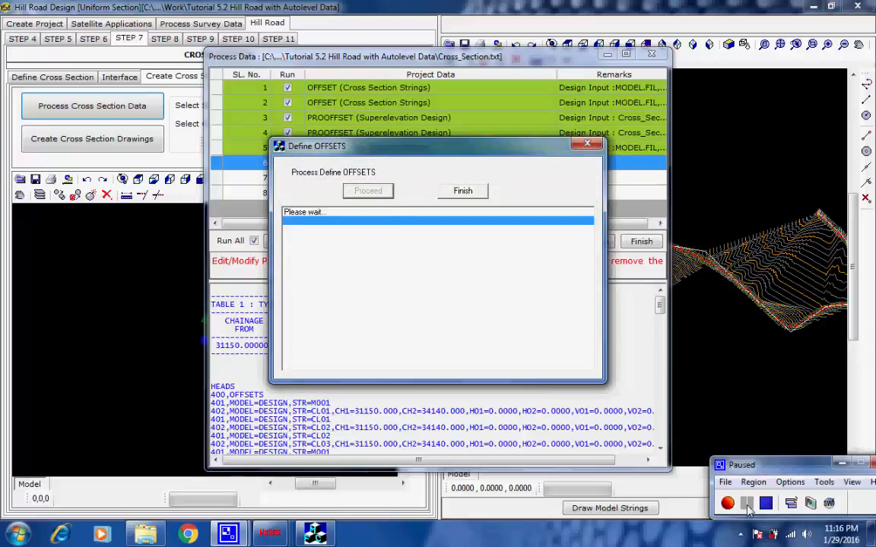
left_click(570, 301)
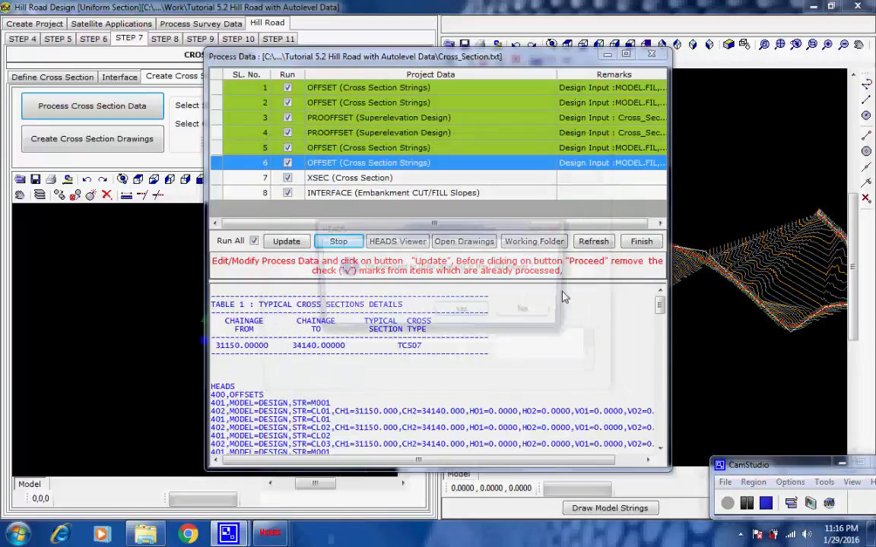
left_click(462, 313)
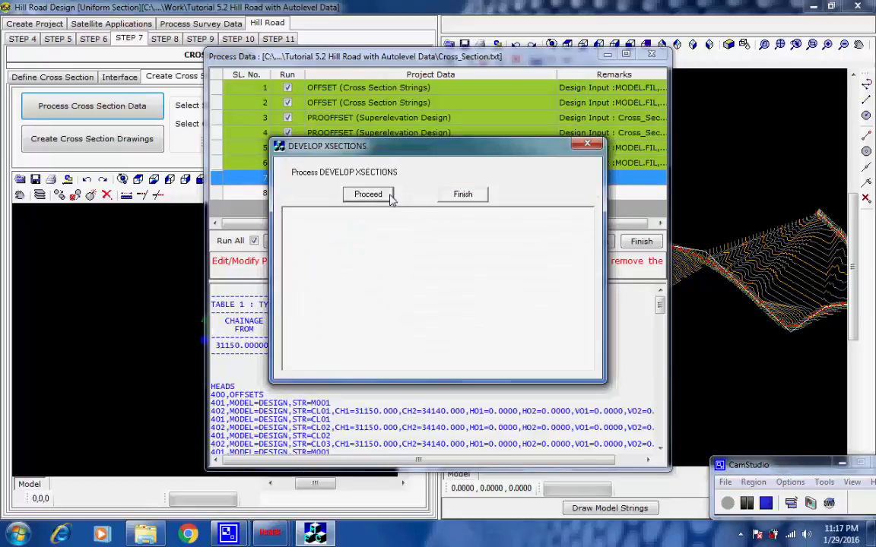
Step: Develop the cross sections for the XSEC item, accept the NOSORT notice and the analysis report, and finish the process
left_click(386, 196)
left_click(548, 296)
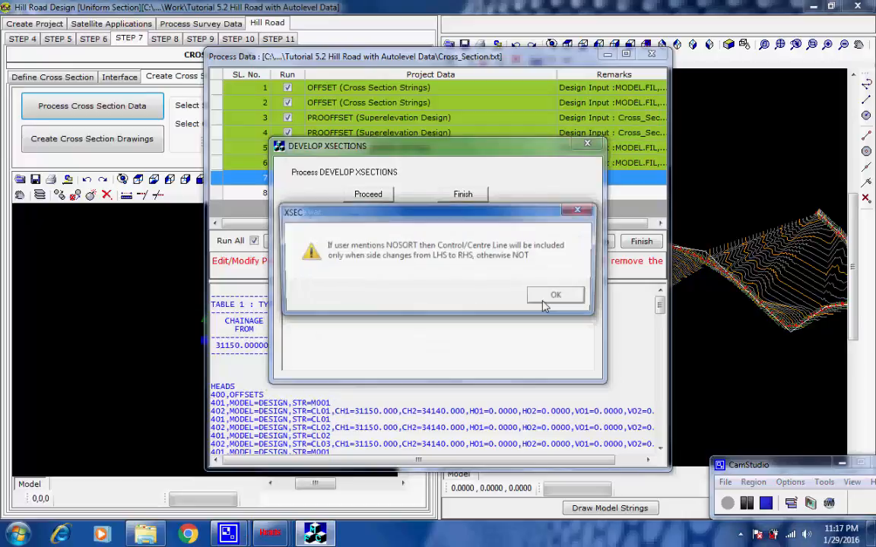
left_click(554, 298)
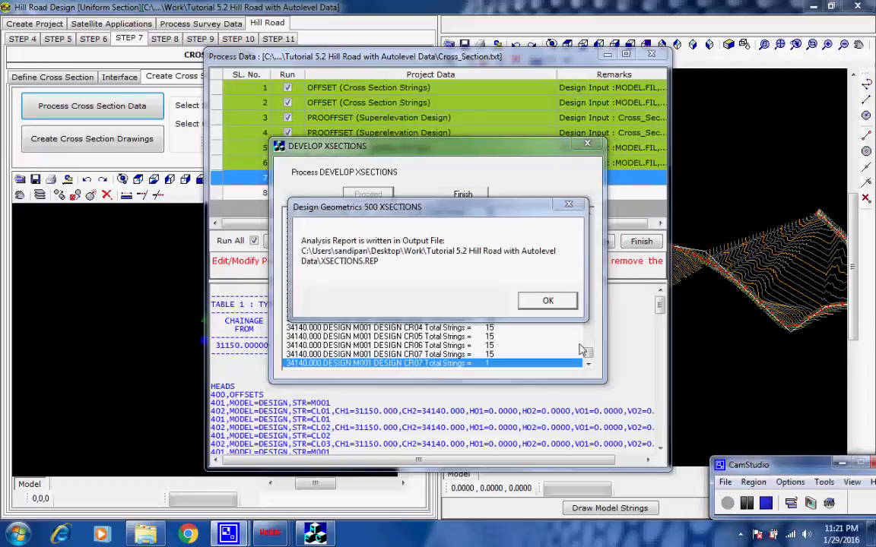
left_click(549, 302)
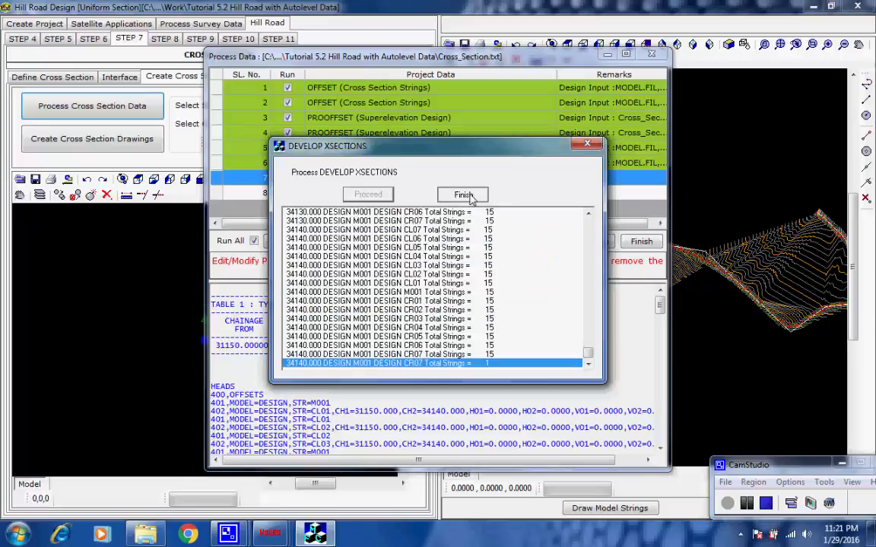
left_click(465, 195)
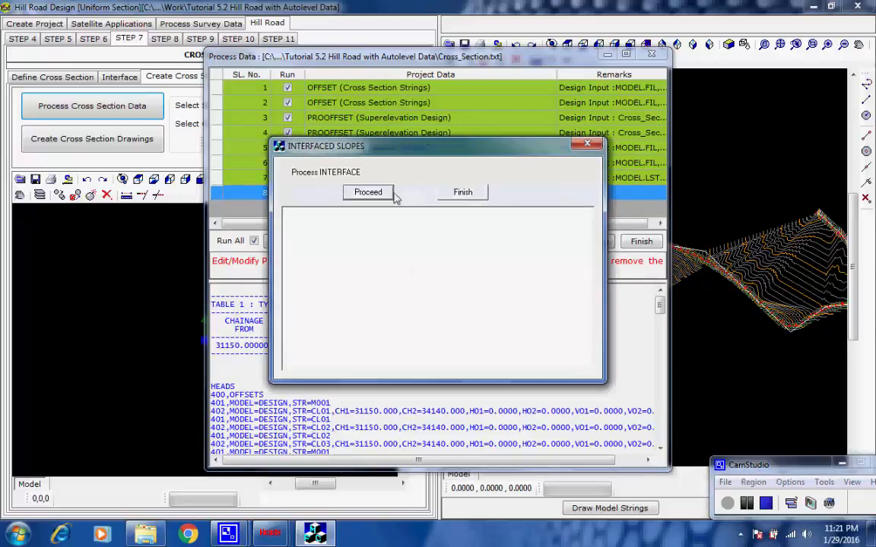
Step: Process the INTERFACE item for the embankment cut/fill slopes, finish it and draw its strings in the CAD viewer
left_click(368, 192)
left_click(549, 302)
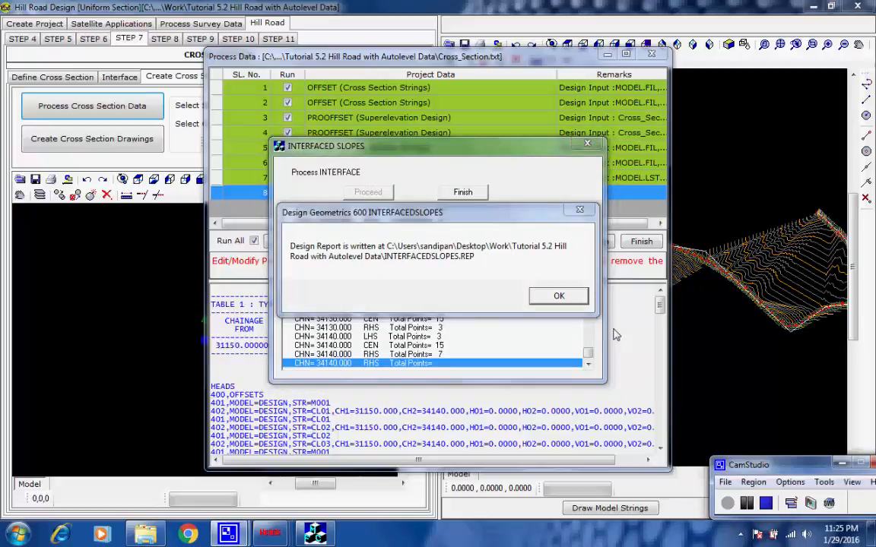
left_click(559, 297)
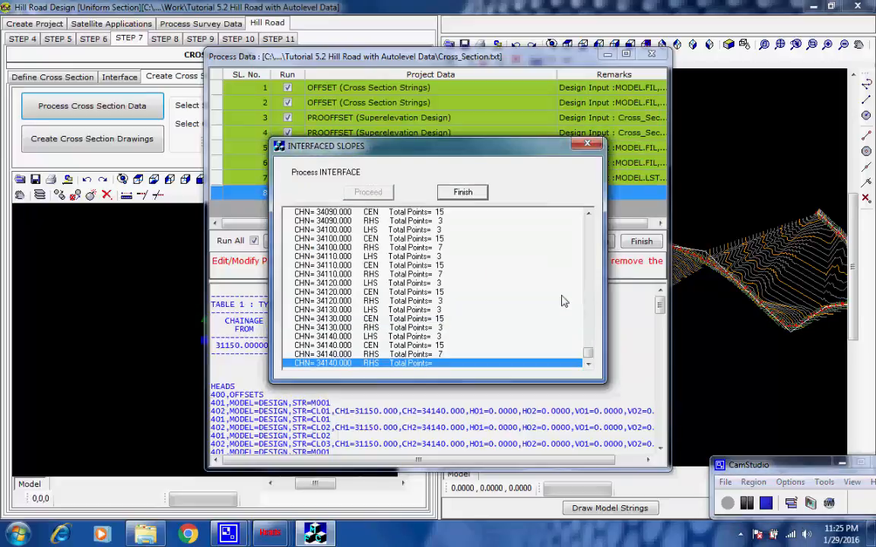
left_click(477, 195)
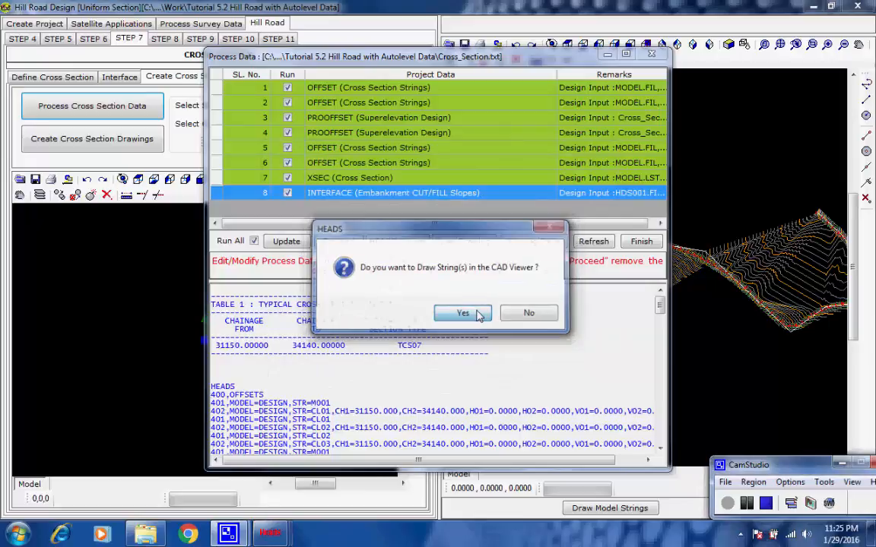
left_click(477, 313)
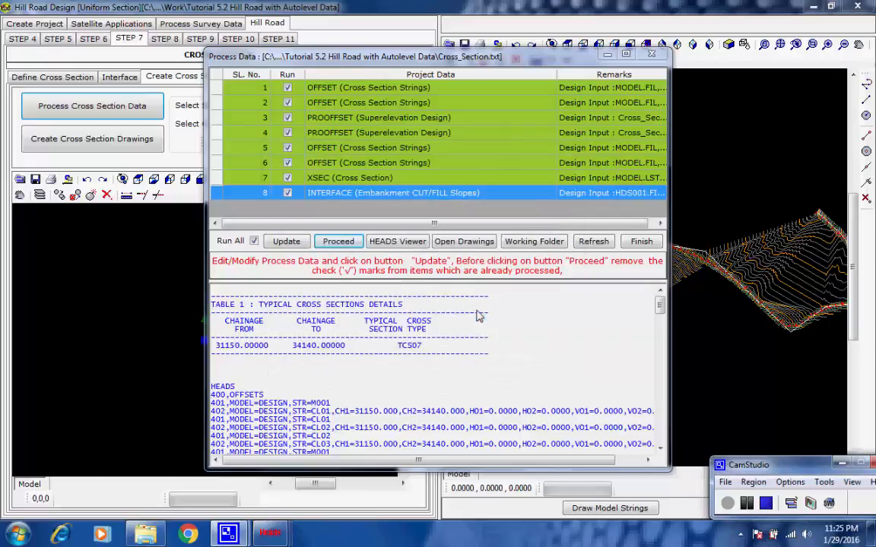
Step: Finish the cross section data processing and return to the Create Cross Section page with the model strings drawn
left_click(638, 242)
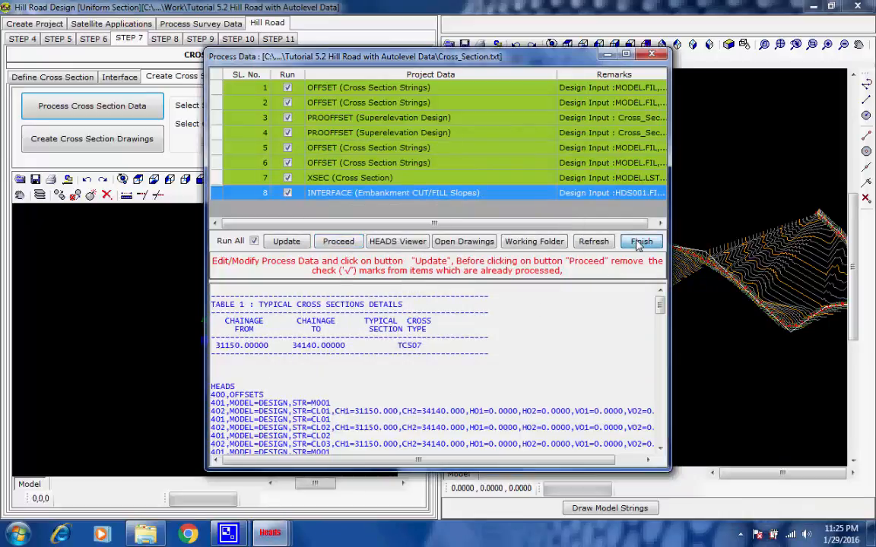
left_click(637, 243)
mouse_move(240, 534)
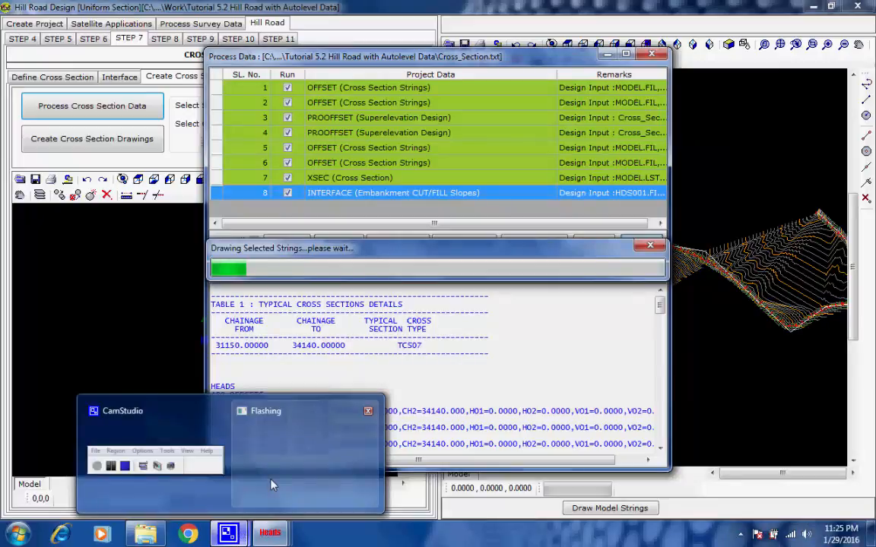
left_click(244, 431)
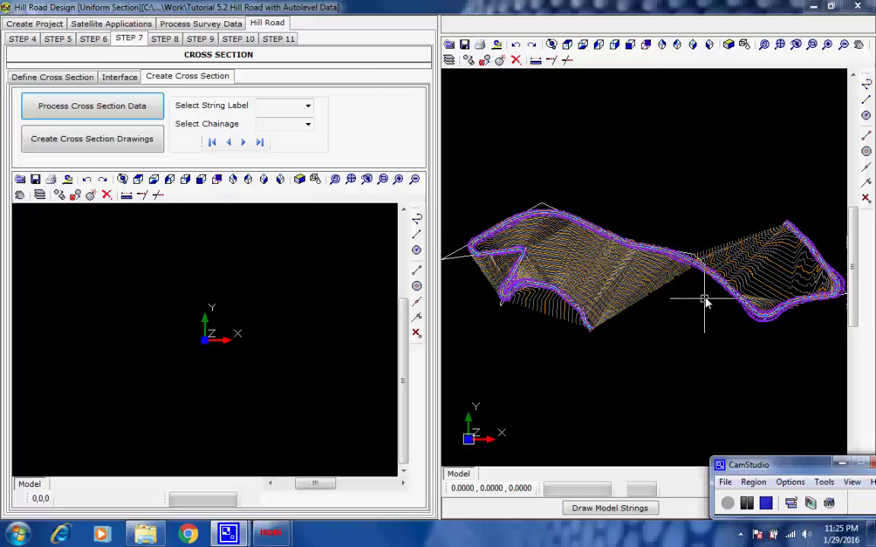
Step: Examine the drawn road strings and cut/fill slope interfaces along the alignment, especially around the sharp bends
scroll(717, 264, "up", 5)
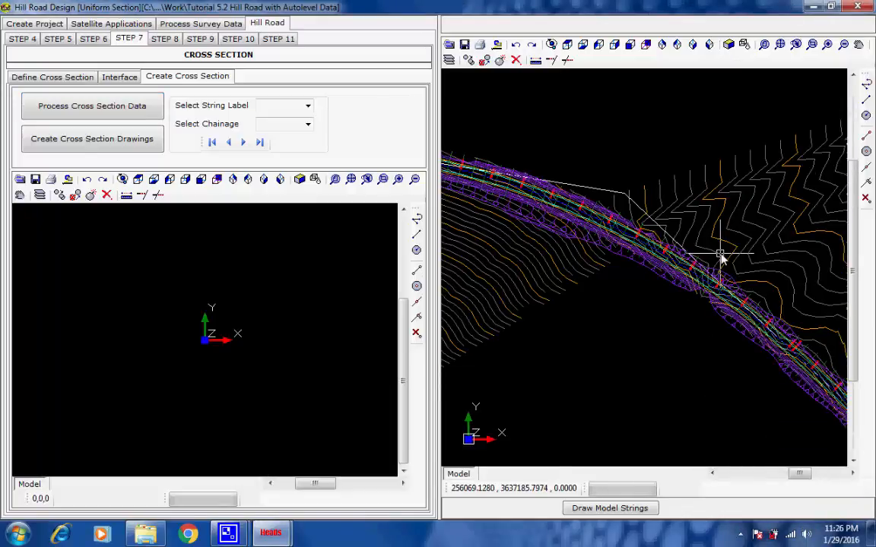
scroll(717, 263, "up", 1)
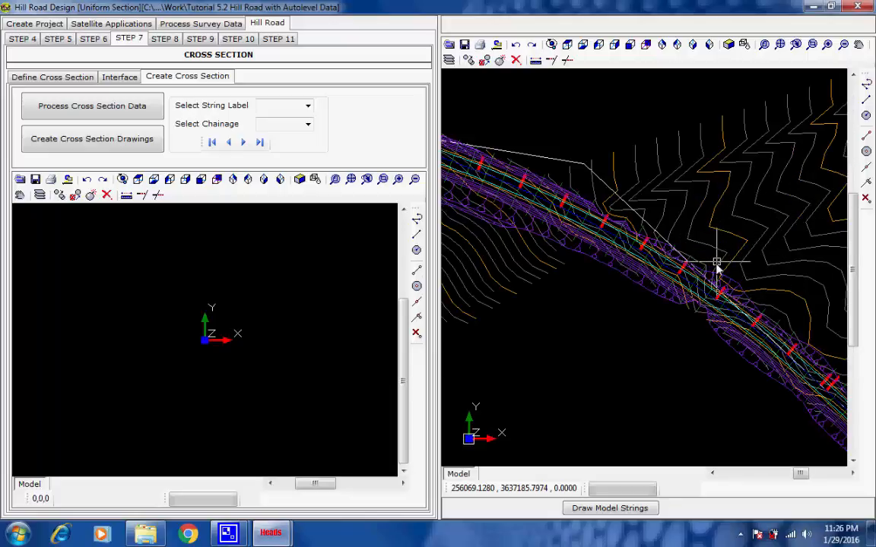
scroll(717, 264, "up", 1)
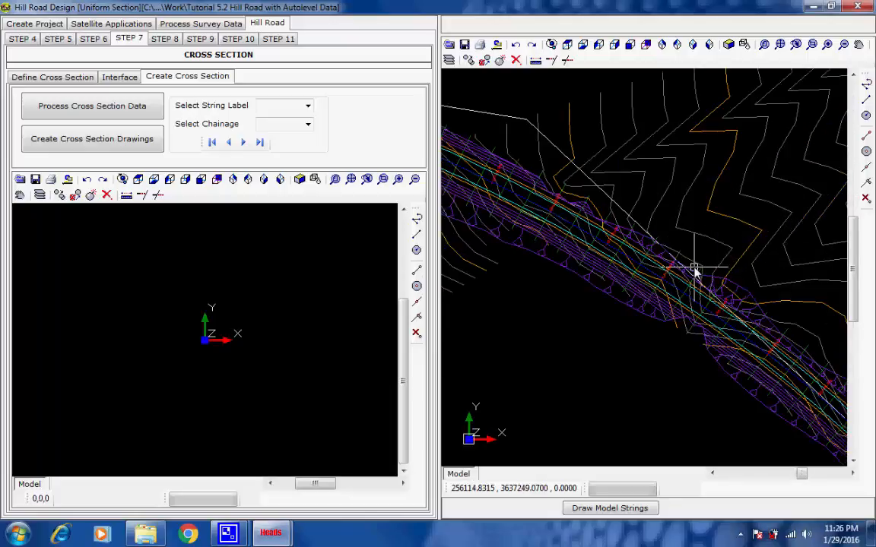
scroll(695, 272, "down", 3)
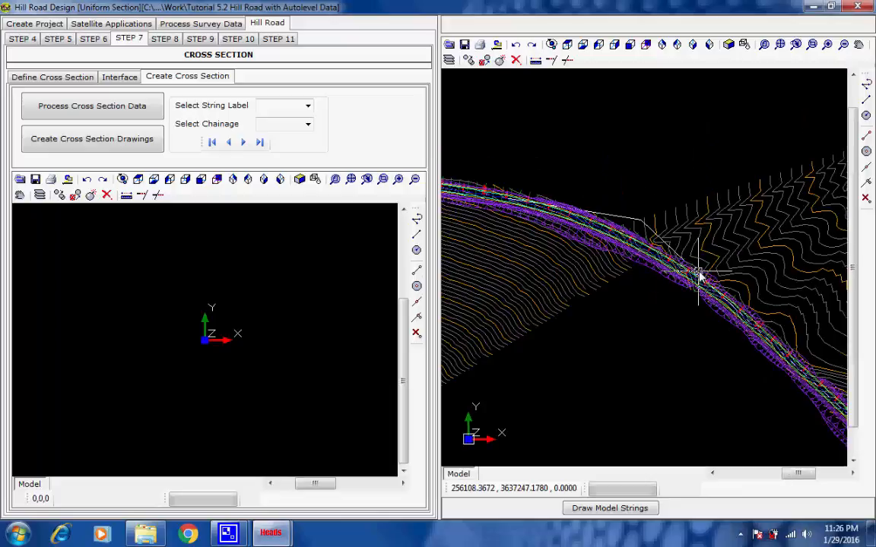
scroll(698, 272, "down", 3)
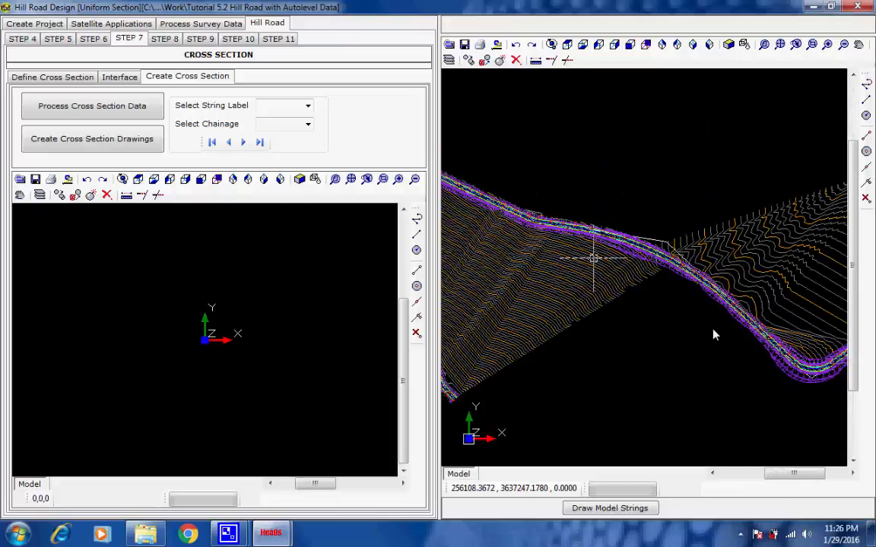
middle_click_drag(788, 346, 621, 294)
scroll(644, 311, "up", 3)
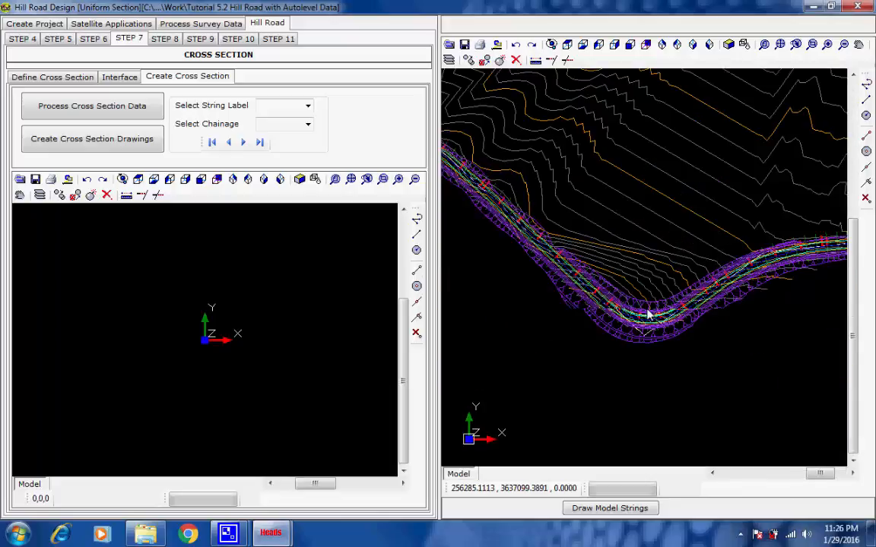
scroll(650, 310, "up", 5)
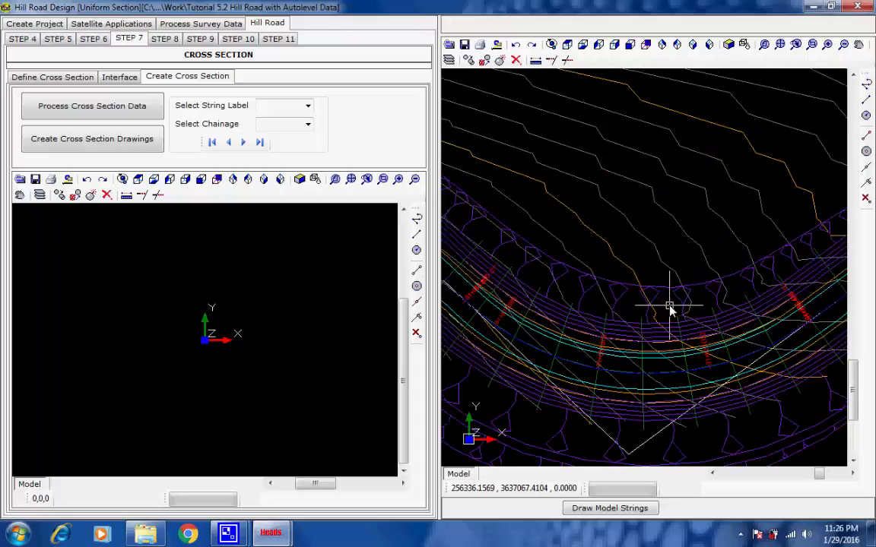
scroll(669, 307, "down", 1)
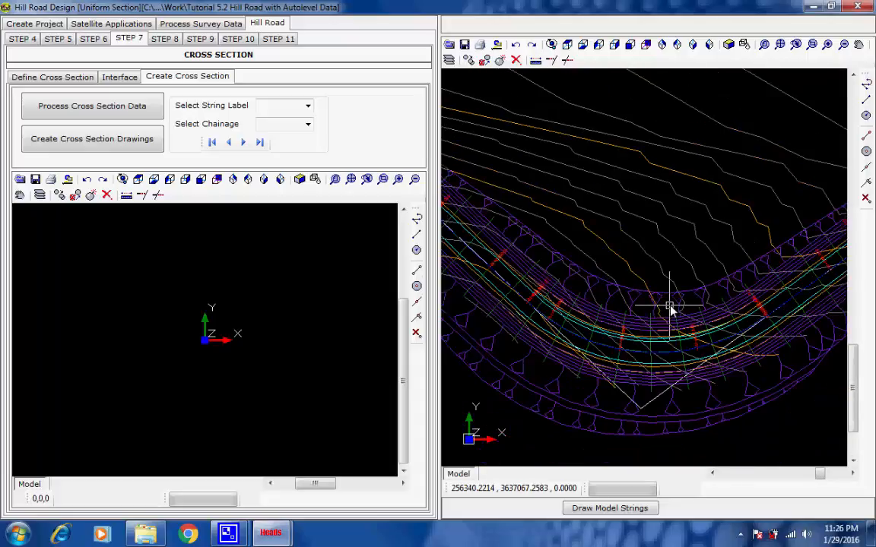
scroll(669, 307, "down", 1)
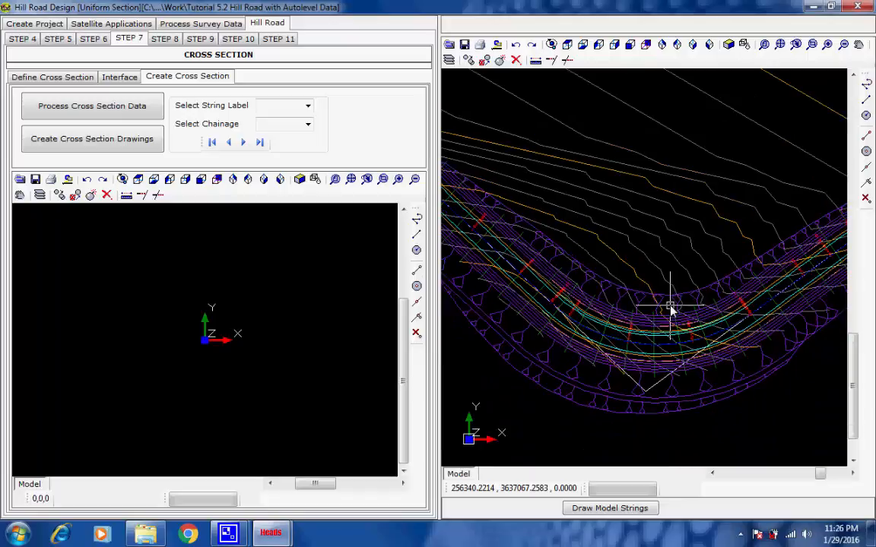
scroll(669, 307, "down", 4)
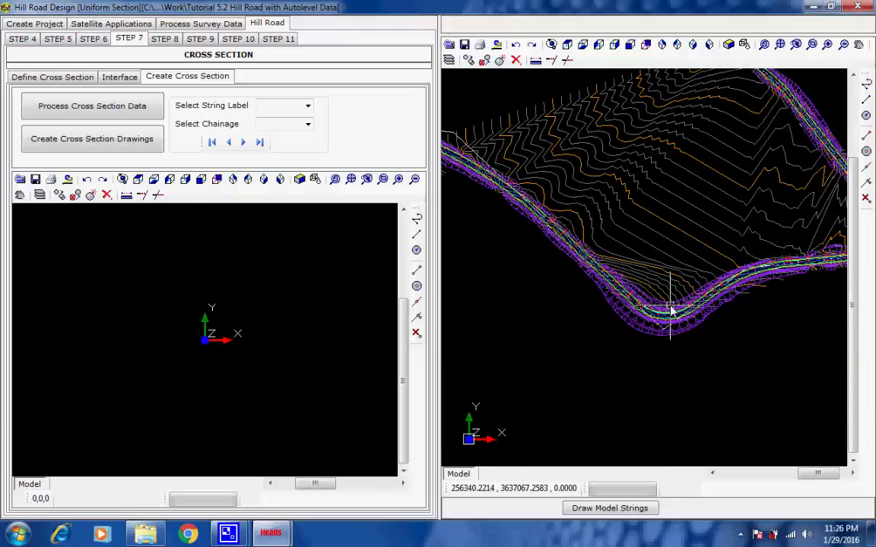
scroll(563, 242, "down", 2)
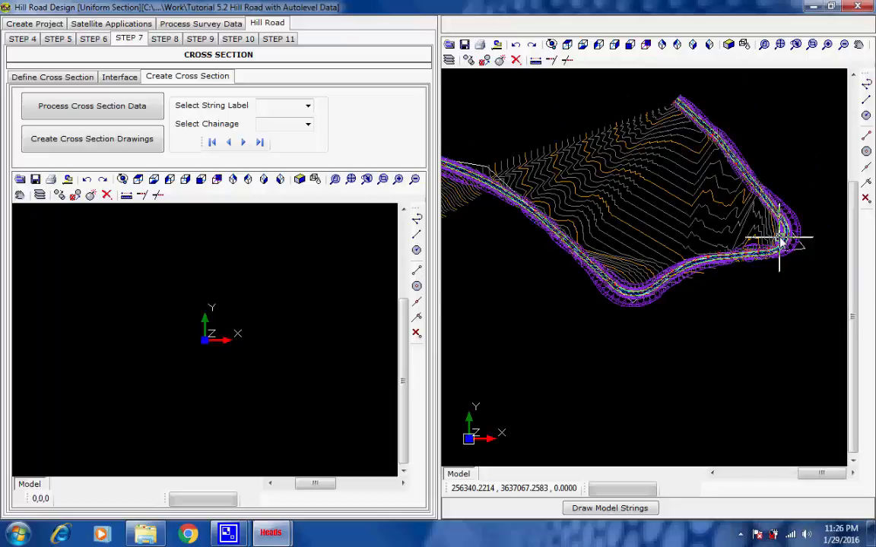
scroll(781, 242, "up", 5)
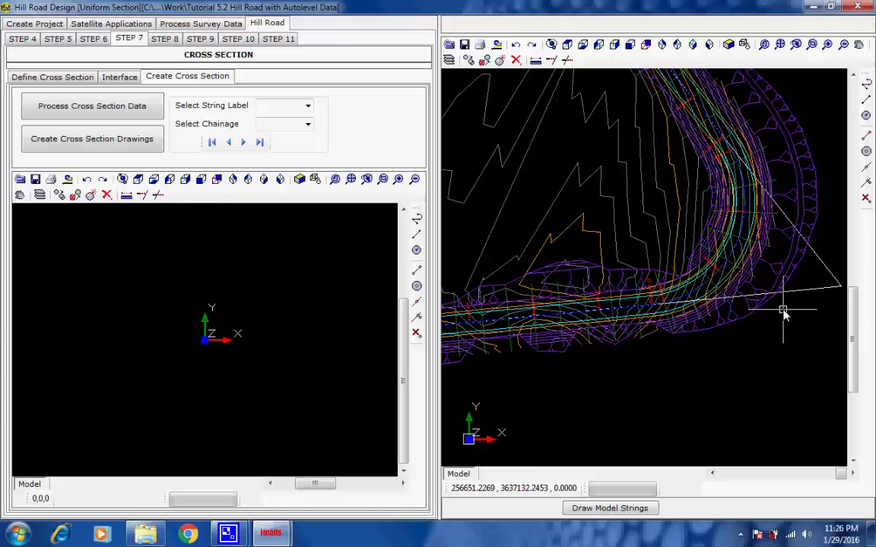
scroll(783, 312, "down", 3)
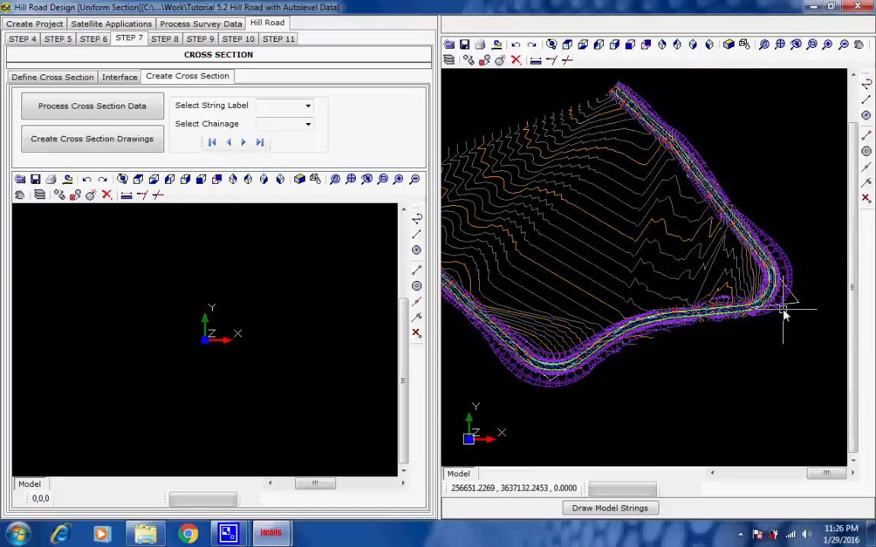
scroll(657, 245, "down", 2)
scroll(657, 243, "down", 3)
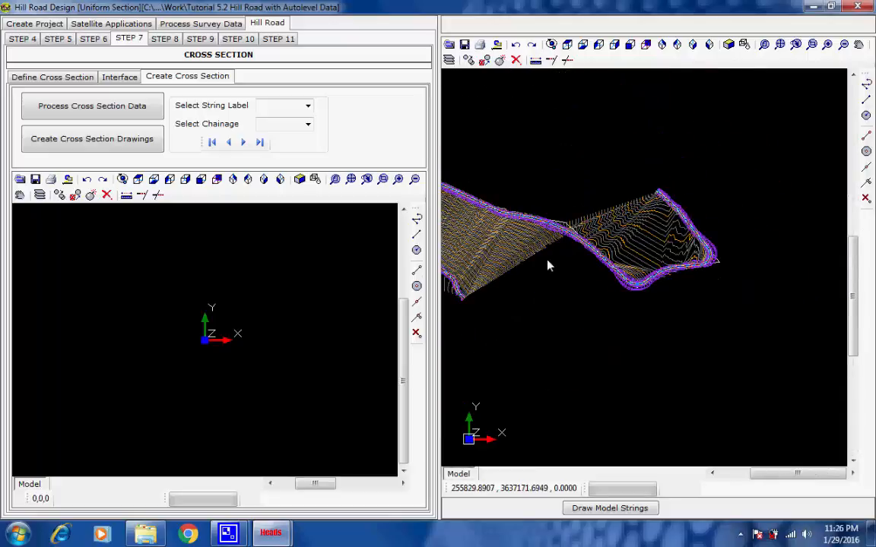
Step: Create the cross section drawings from the processed cross section data
mouse_move(548, 261)
middle_mouse_down()
mouse_move(691, 274)
mouse_move(658, 280)
middle_mouse_up()
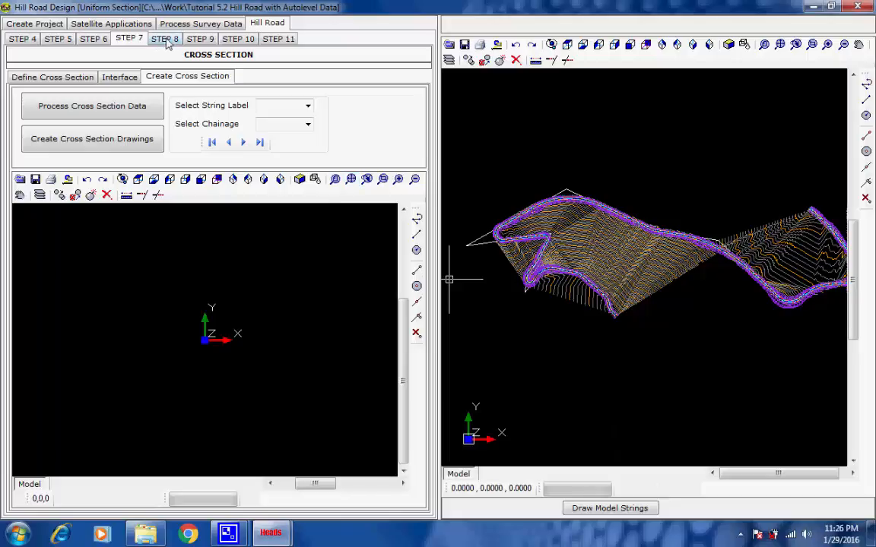
left_click(119, 141)
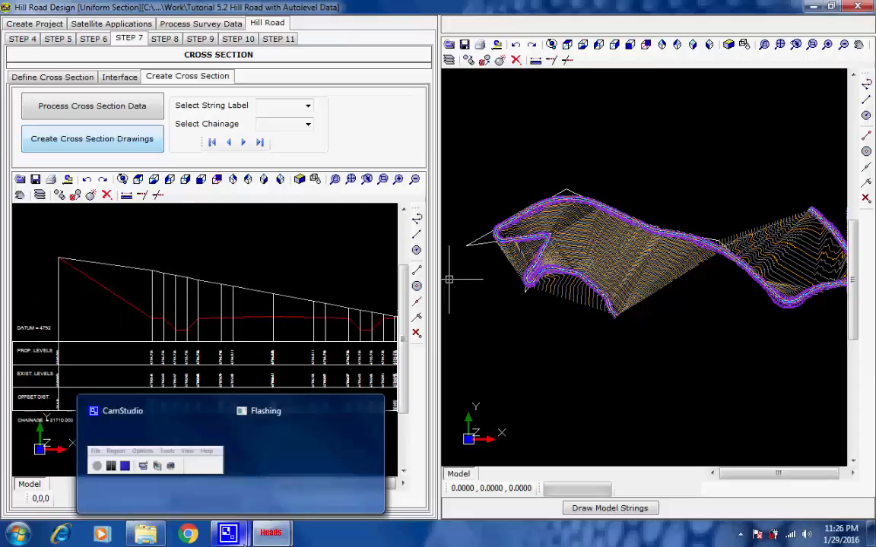
left_click(242, 538)
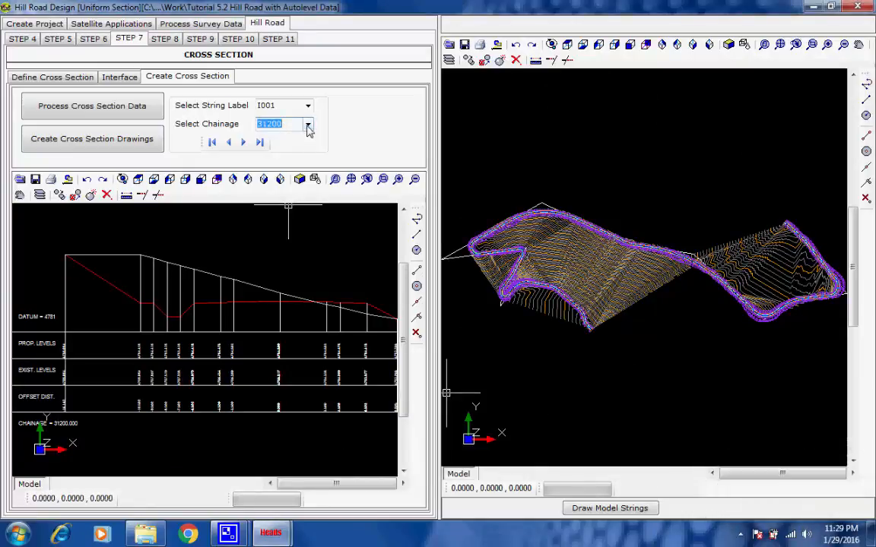
Step: Inspect the chainage label on the string I001 cross section drawing for chainage 31200
left_click(308, 126)
left_click(308, 126)
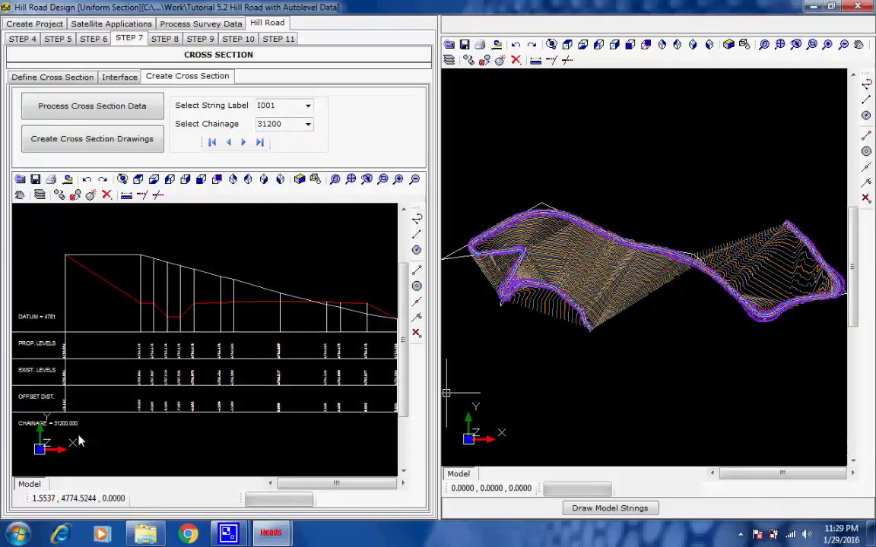
scroll(54, 433, "up", 2)
scroll(53, 435, "up", 2)
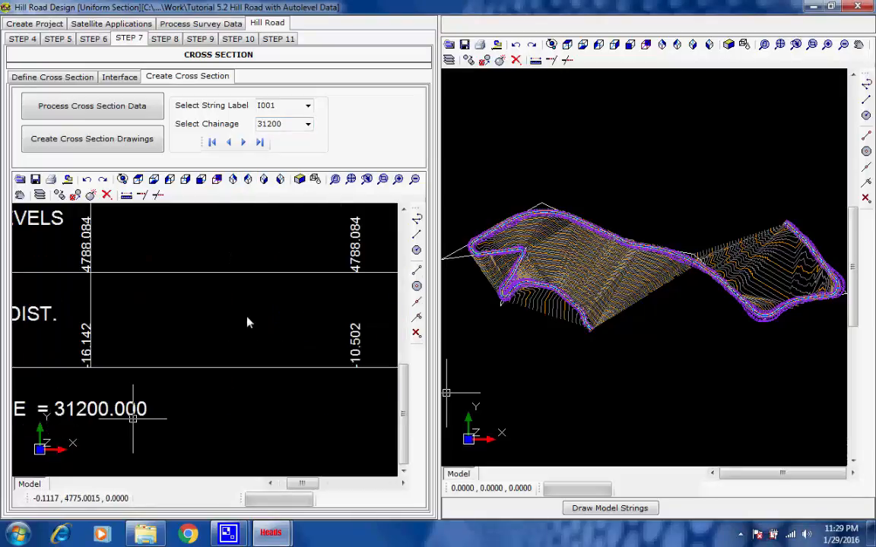
left_click(286, 125)
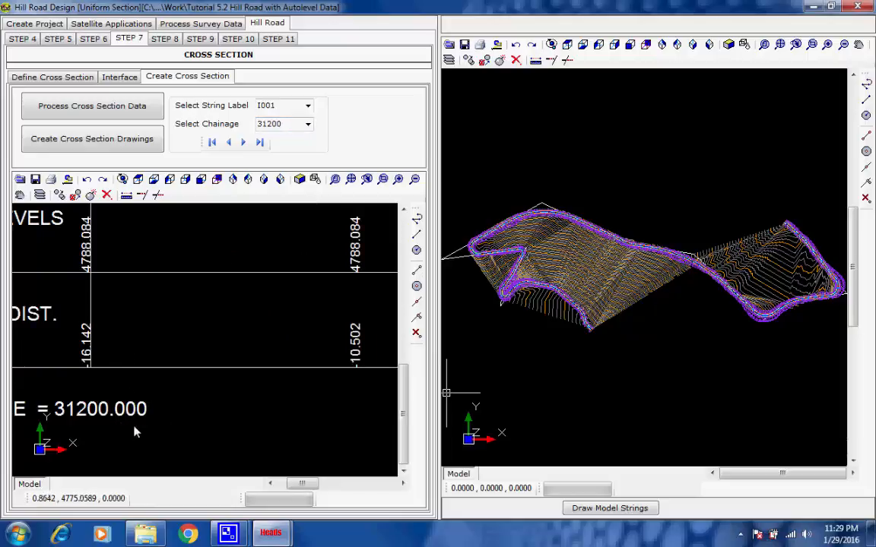
Step: Display the cross section at chainage 31220 and return to the one at chainage 31200
left_click(307, 124)
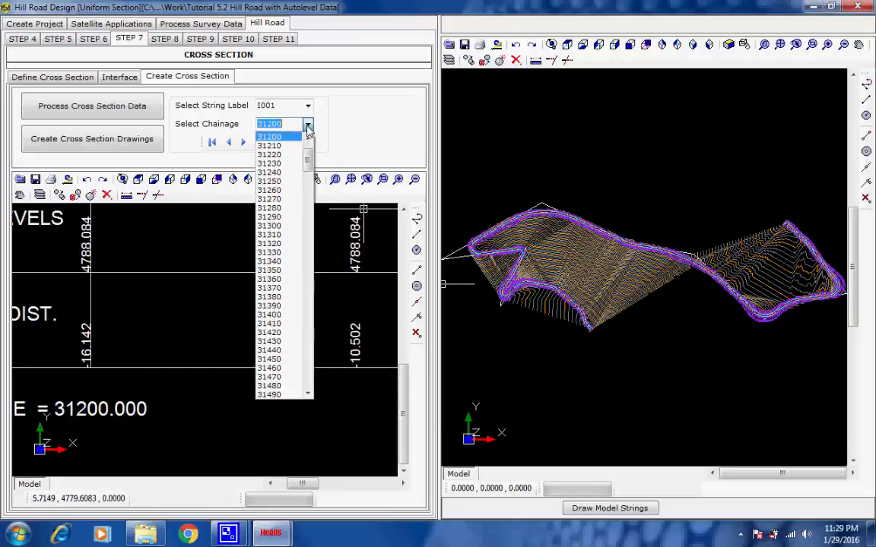
left_click(282, 157)
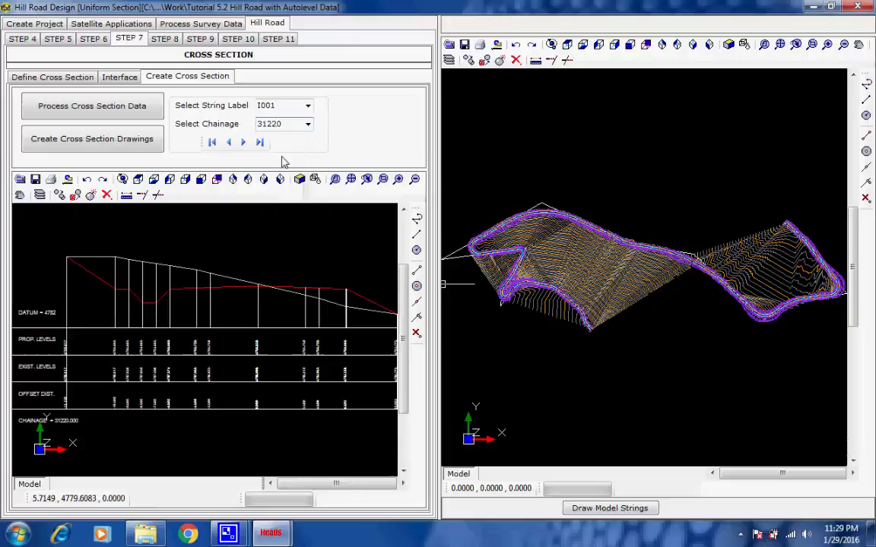
left_click(308, 125)
left_click_drag(306, 158, 307, 133)
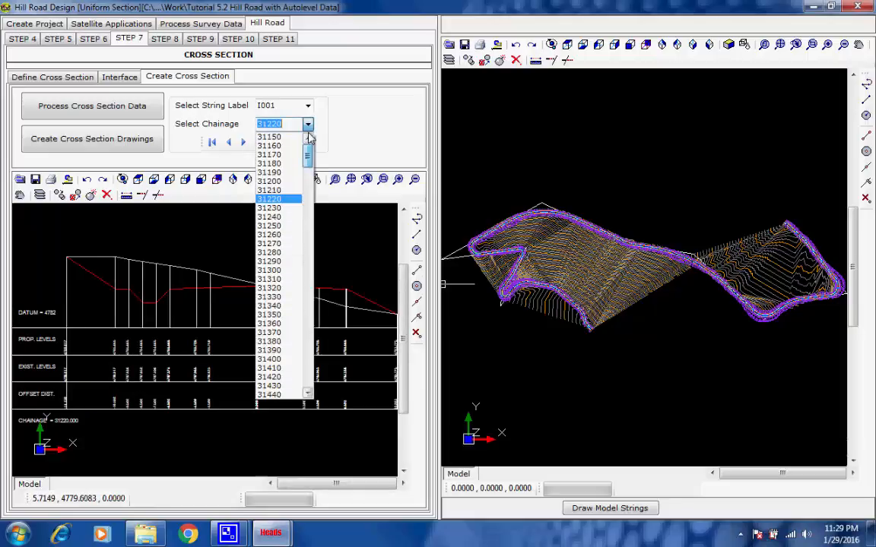
left_click(282, 182)
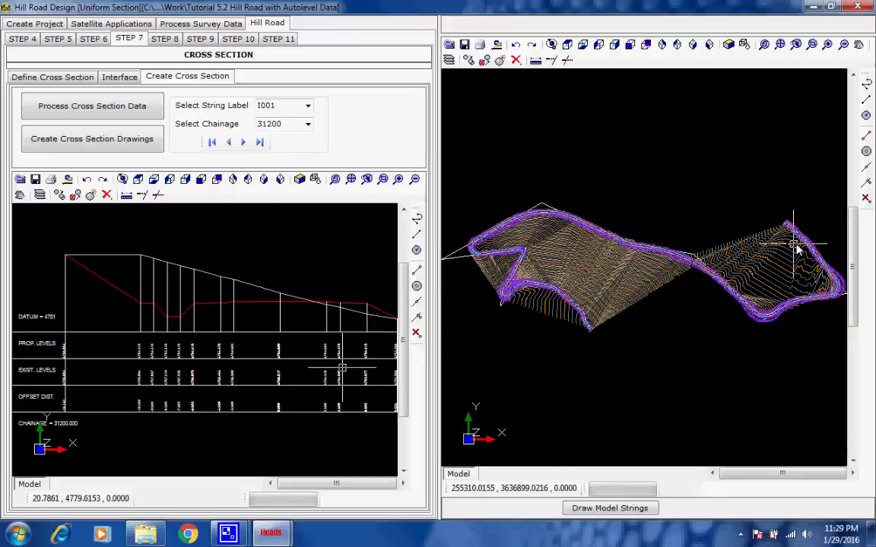
Step: Locate chainage 31+200.000 on the road plan and compare it with the chainage label of the cross section drawing
scroll(796, 244, "up", 5)
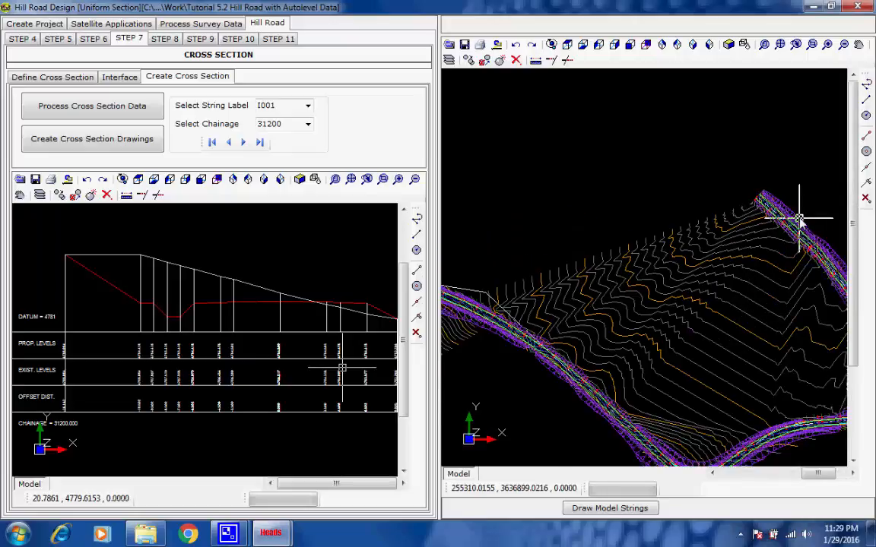
scroll(798, 219, "up", 6)
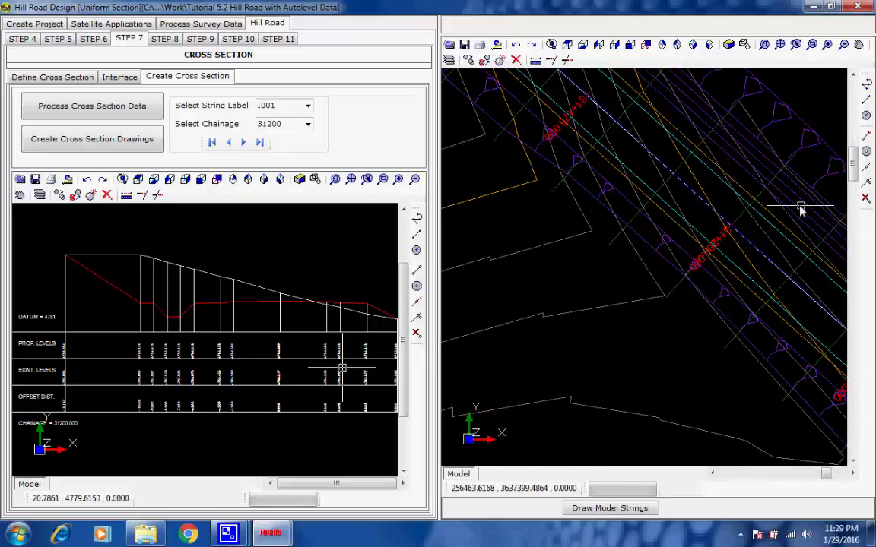
scroll(798, 207, "up", 5)
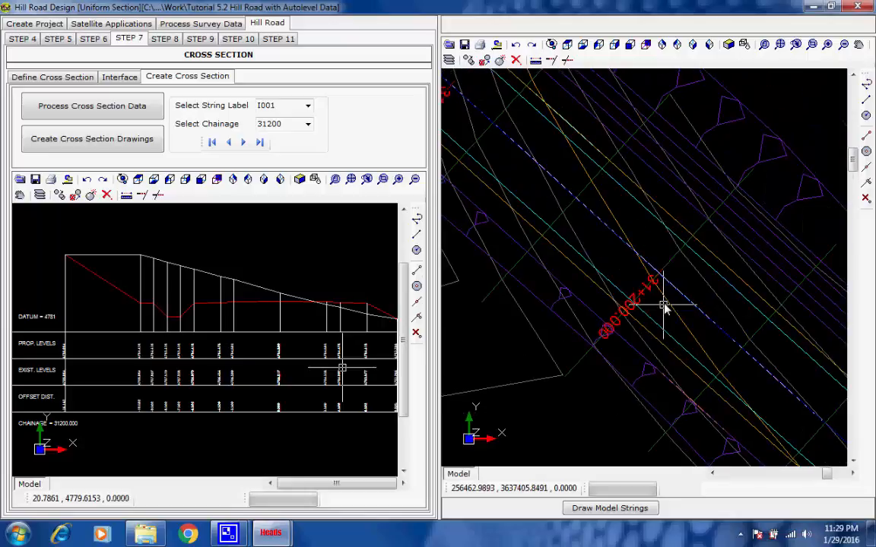
scroll(662, 304, "up", 1)
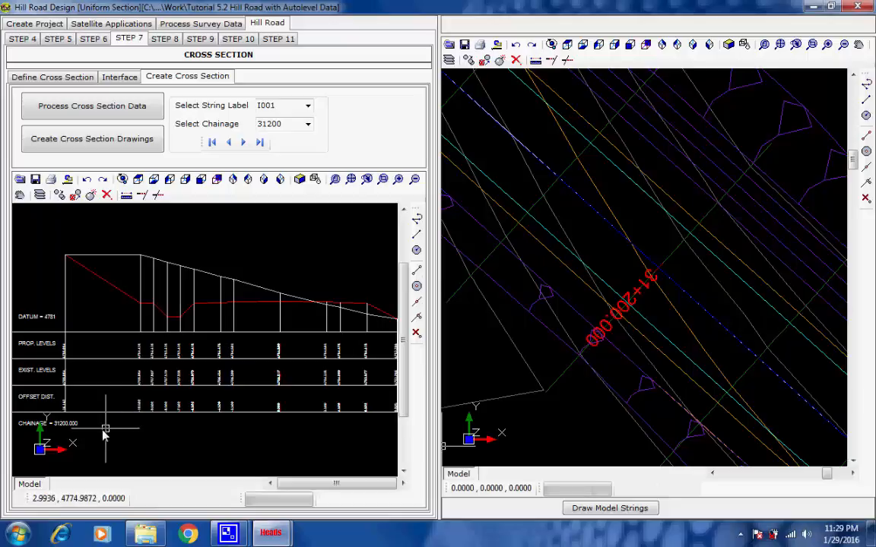
scroll(25, 426, "up", 4)
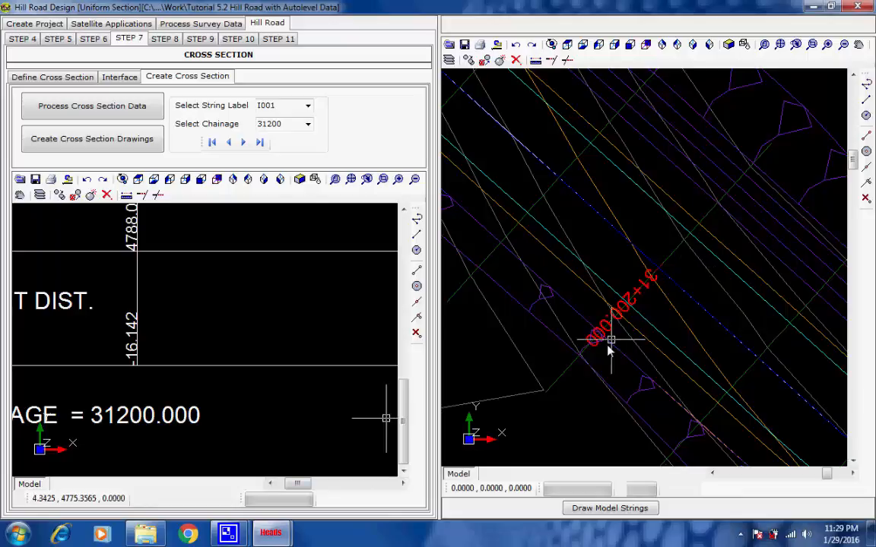
double_click(285, 124)
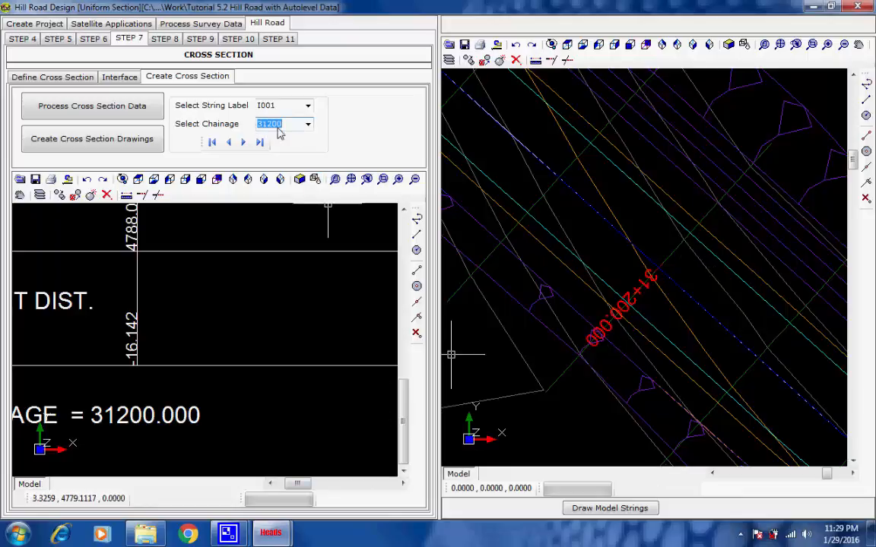
left_click(285, 127)
Step: Examine the proposed levels, existing levels and offset distances across the chainage 31200 cross section, and show the full extent of the road plan
scroll(299, 300, "down", 5)
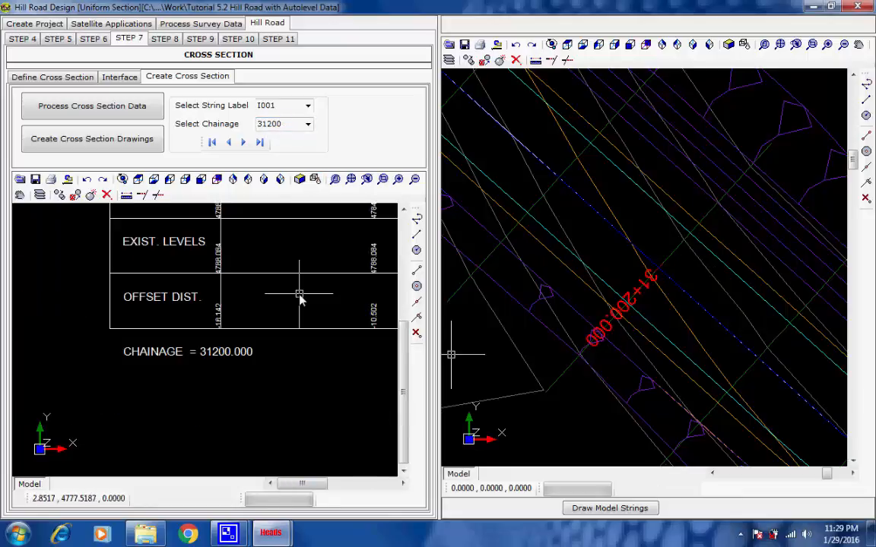
scroll(300, 301, "down", 2)
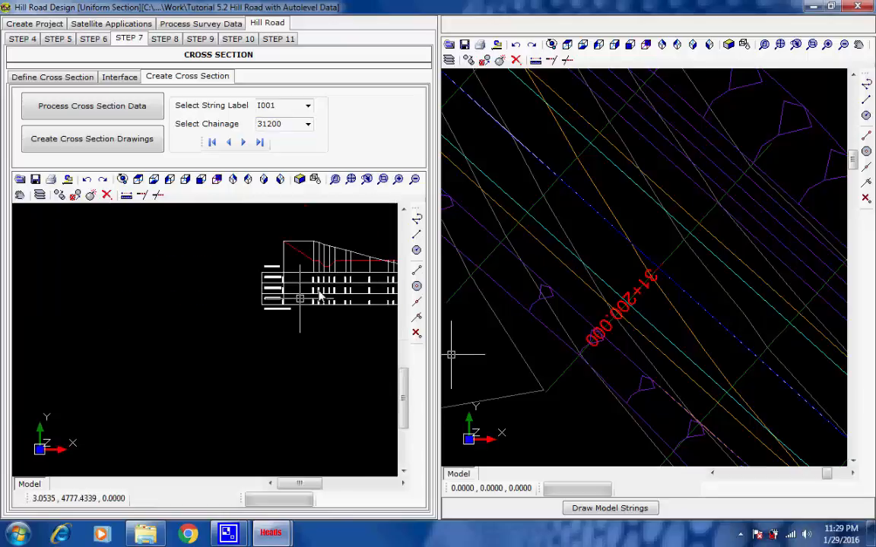
scroll(228, 302, "up", 3)
scroll(277, 302, "up", 3)
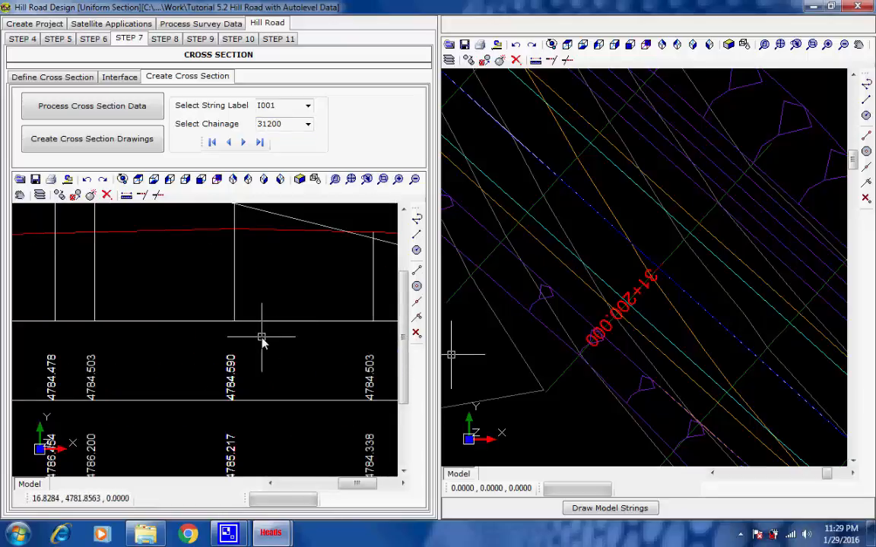
scroll(261, 337, "up", 3)
scroll(262, 336, "down", 3)
middle_click_drag(228, 439, 305, 259)
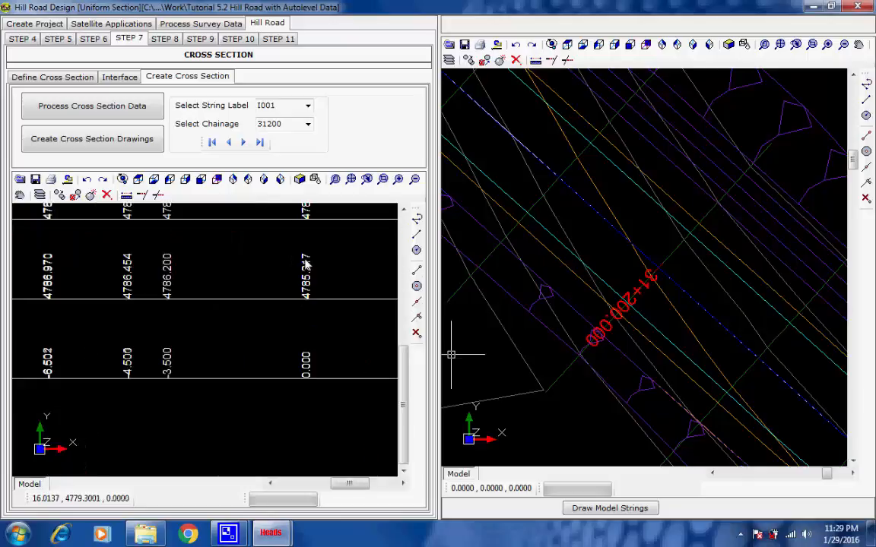
middle_click_drag(162, 303, 396, 328)
middle_click_drag(41, 333, 345, 330)
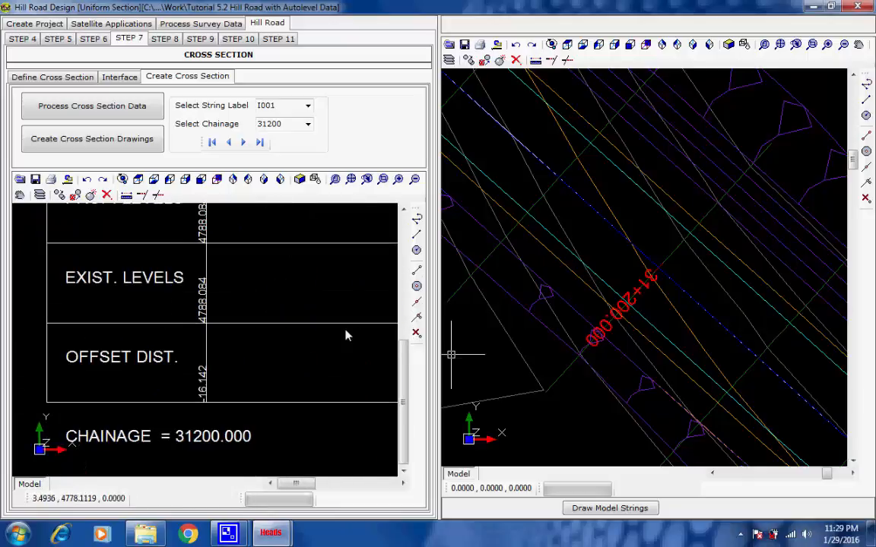
scroll(209, 288, "down", 1)
middle_click_drag(209, 289, 209, 352)
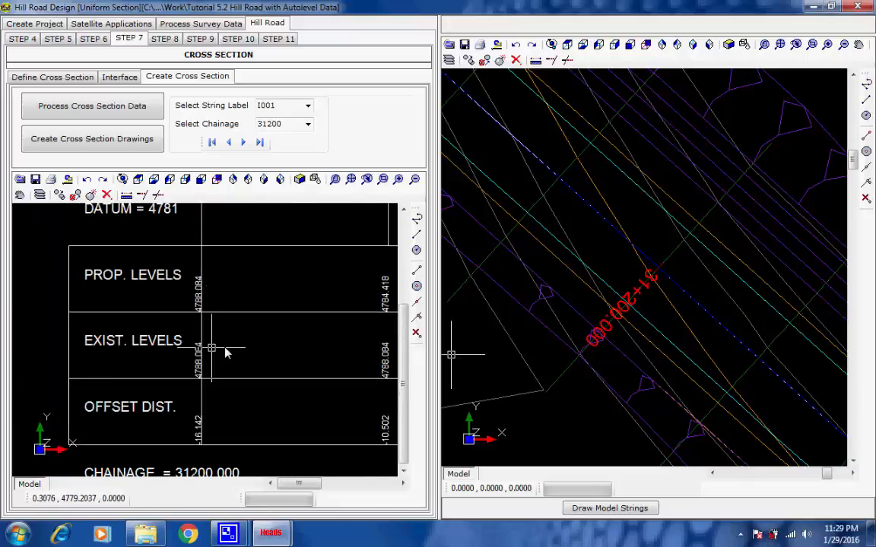
scroll(225, 352, "down", 1)
scroll(307, 358, "down", 1)
scroll(328, 359, "down", 1)
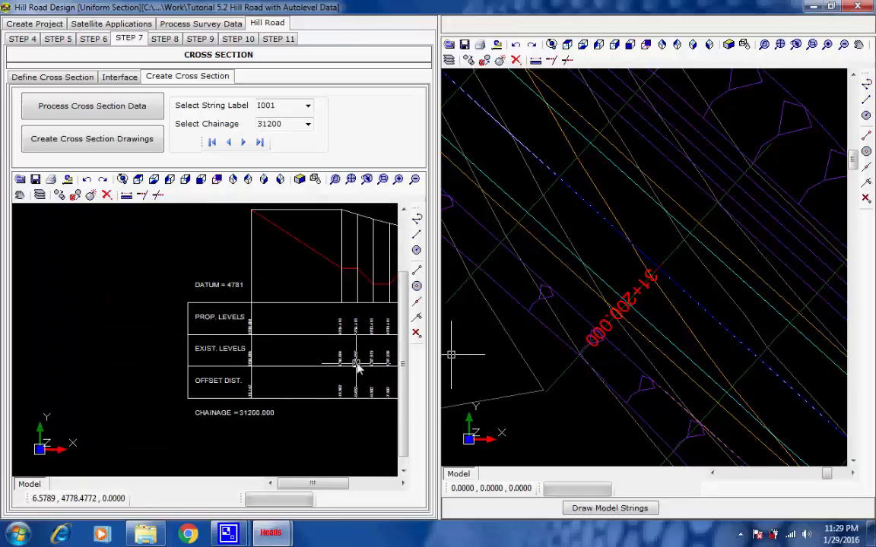
middle_click_drag(356, 364, 147, 358)
middle_click_drag(307, 370, 201, 364)
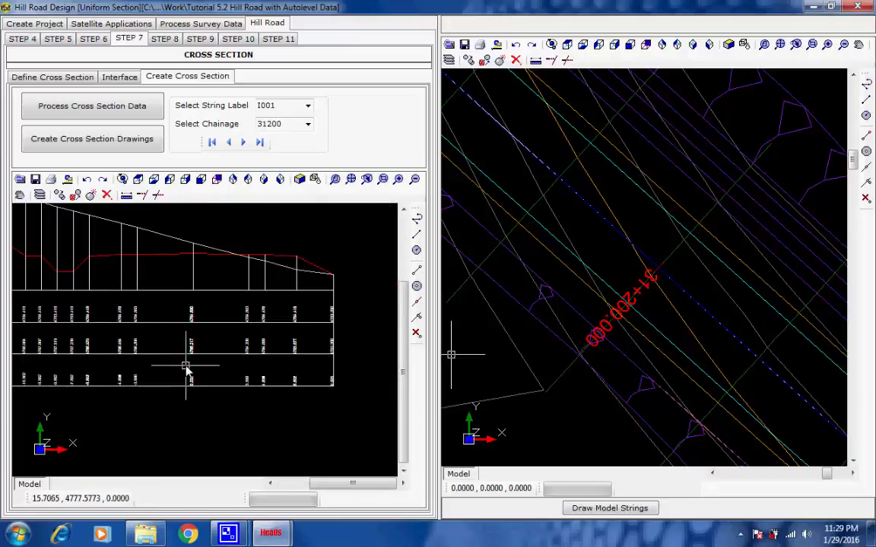
scroll(187, 368, "up", 3)
scroll(185, 356, "down", 1)
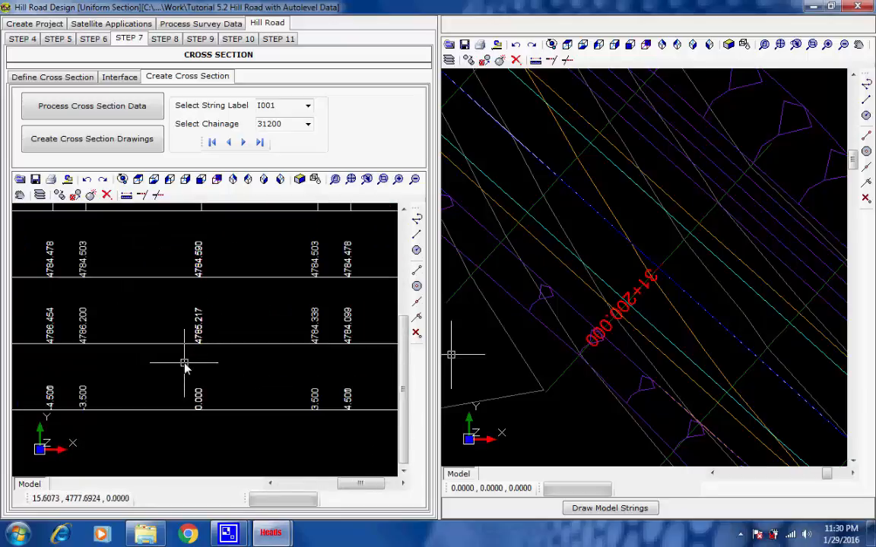
scroll(221, 299, "down", 1)
scroll(221, 290, "down", 1)
middle_click_drag(222, 289, 263, 371)
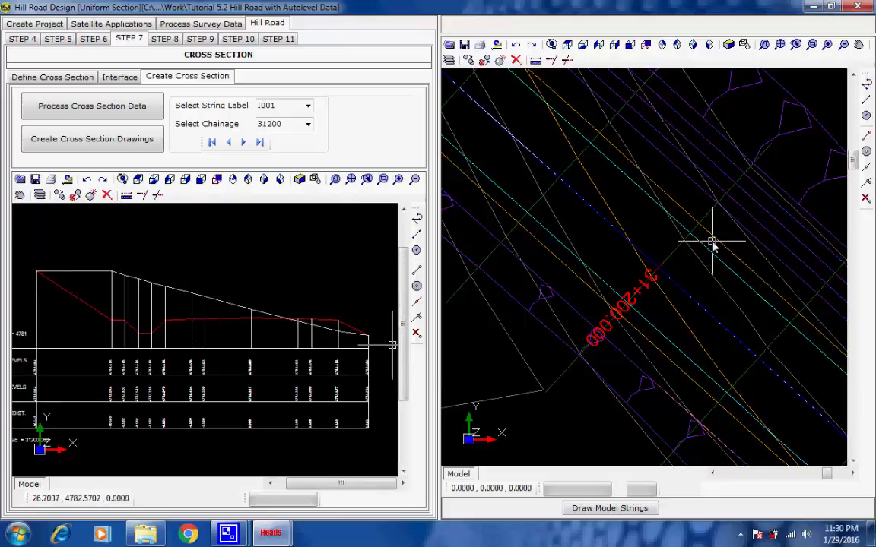
left_click(780, 45)
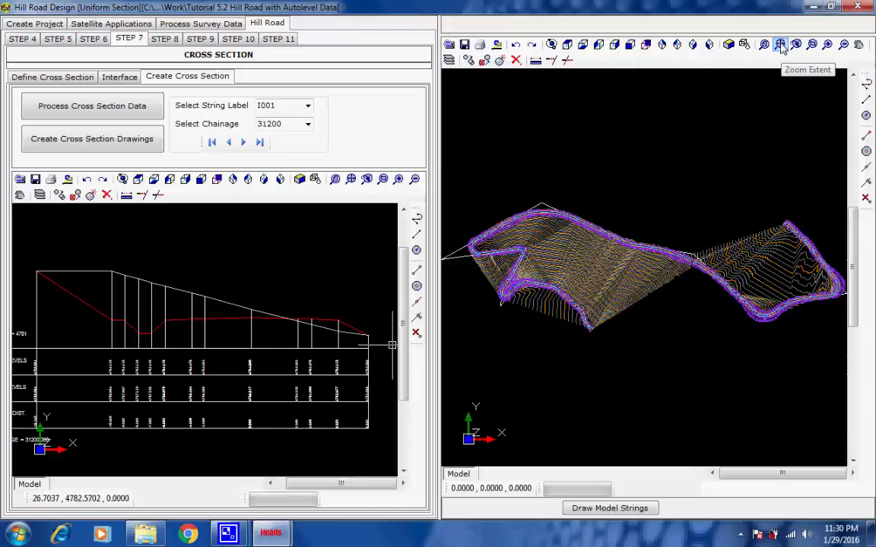
Step: Define the main road's left and right pavement layers with the default BC, DBM and WMM data, save them and finish the definition
left_click(164, 39)
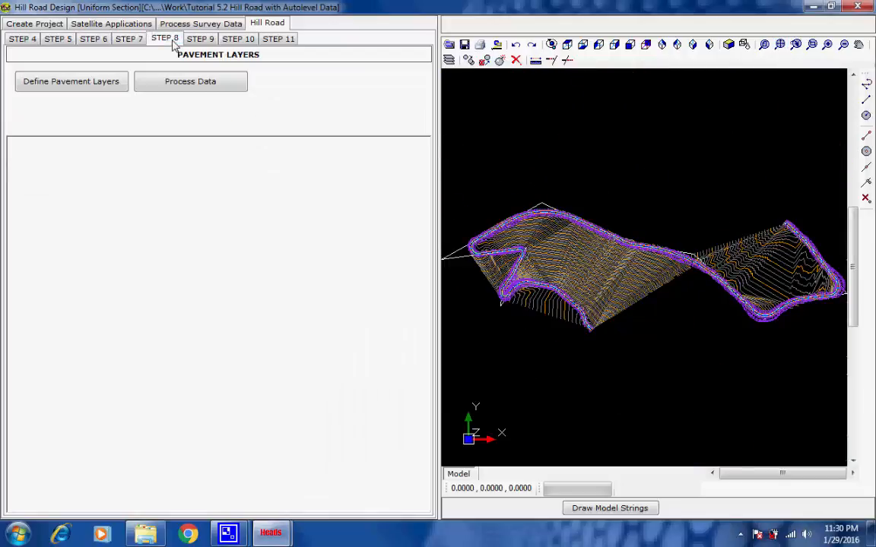
left_click(87, 87)
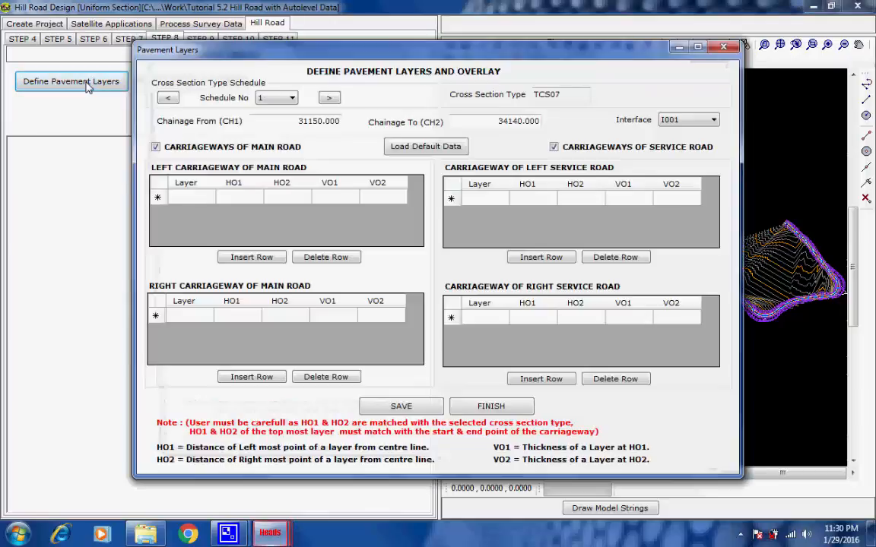
left_click(397, 149)
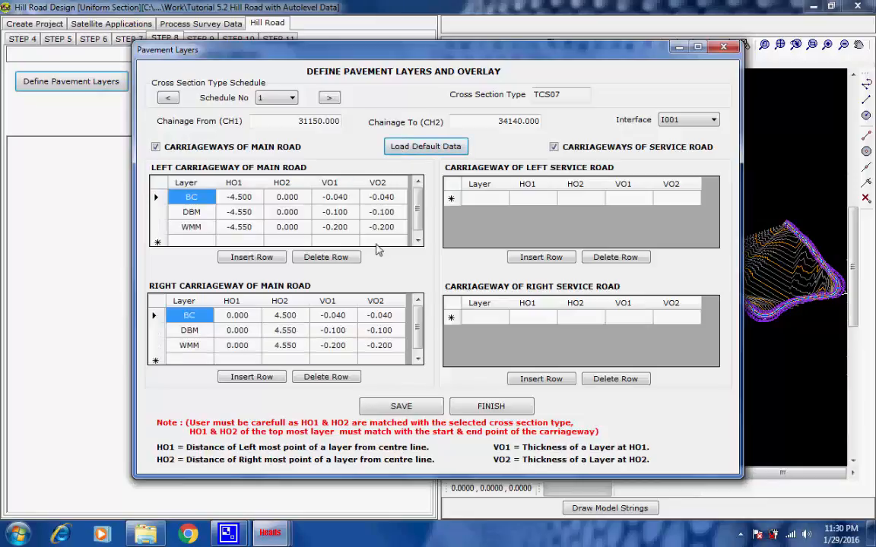
left_click(401, 406)
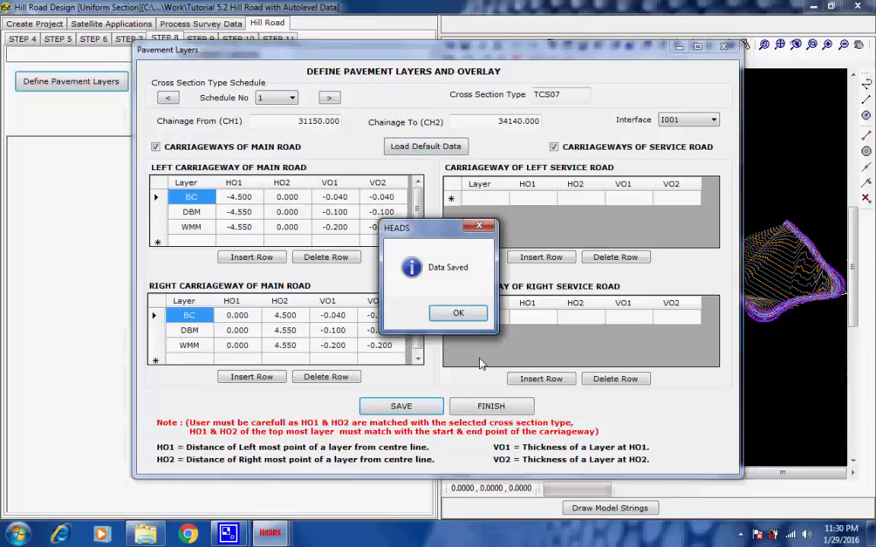
key("Return")
left_click(485, 408)
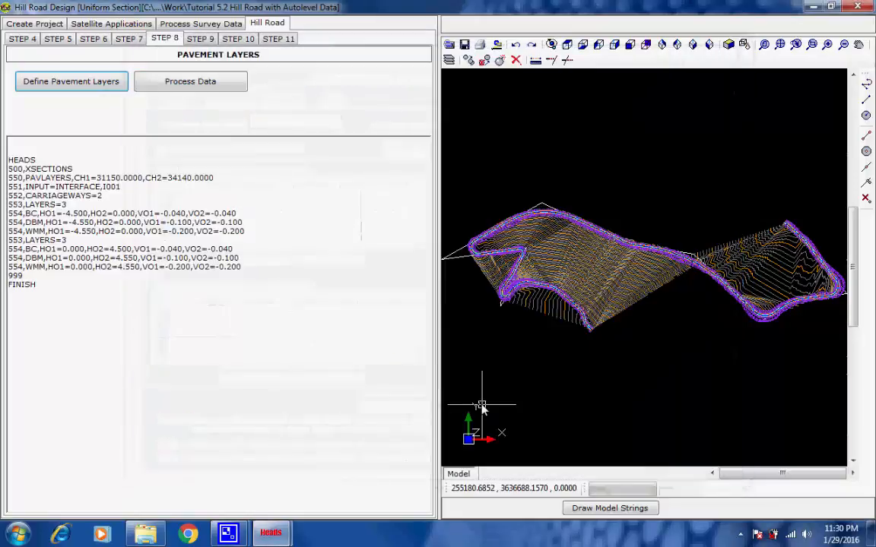
Step: Process the pavement layer data to develop the cross sections, acknowledge the report and finish the process
left_click(174, 88)
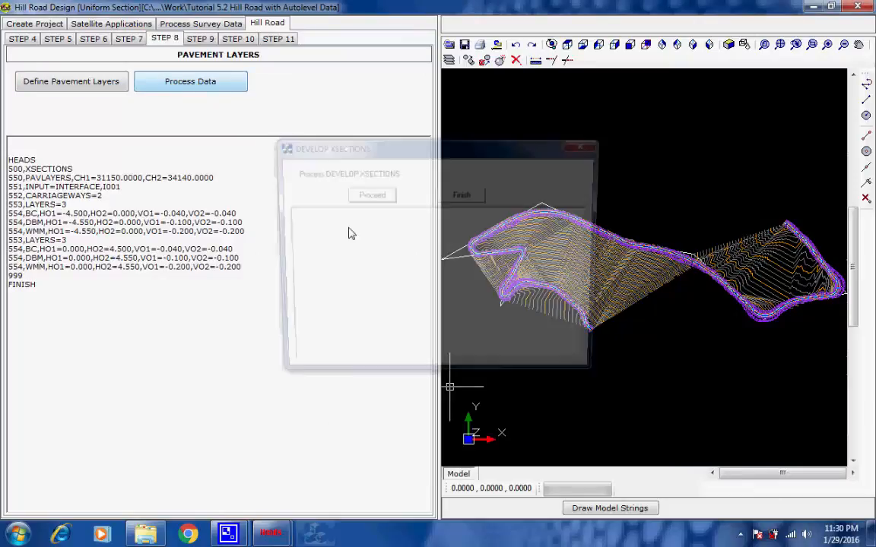
left_click(368, 195)
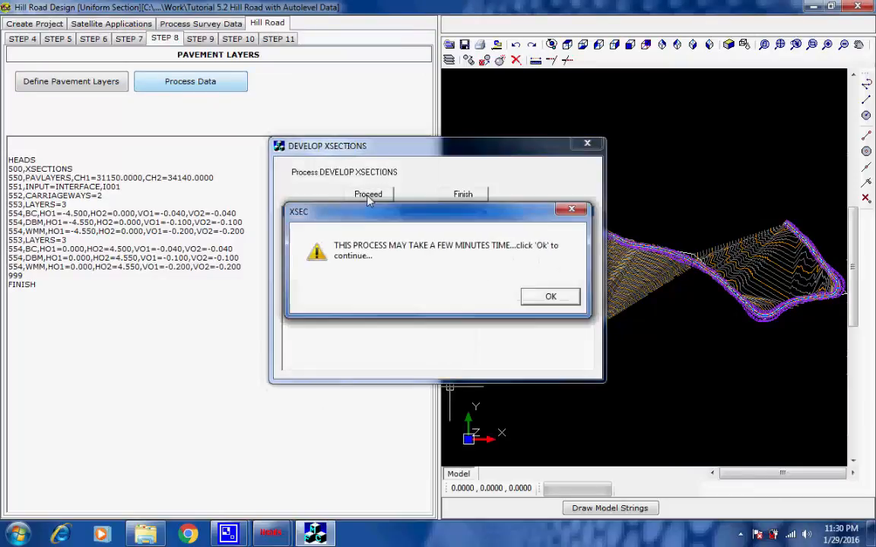
left_click(549, 297)
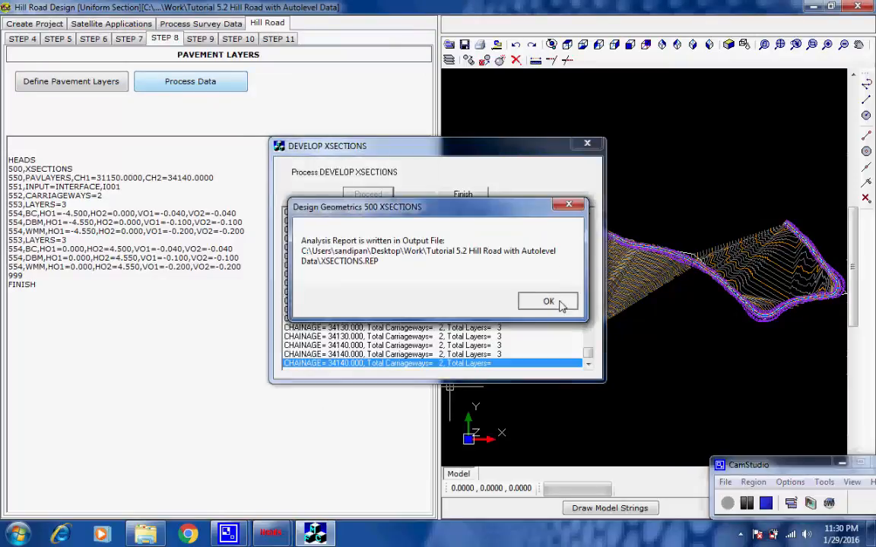
left_click(552, 299)
left_click(465, 194)
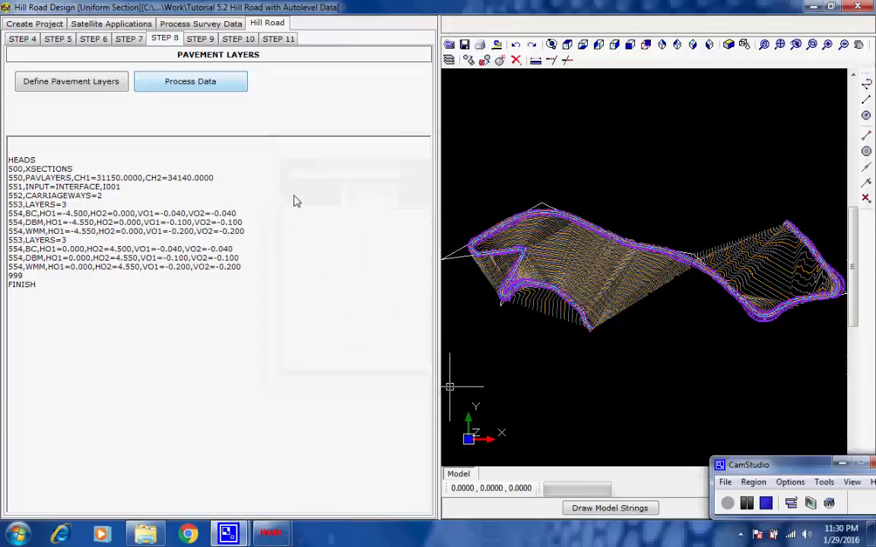
Step: Review the default earthwork and mass haul input data of the volume stage, process it and finish the volume computation
left_click(214, 43)
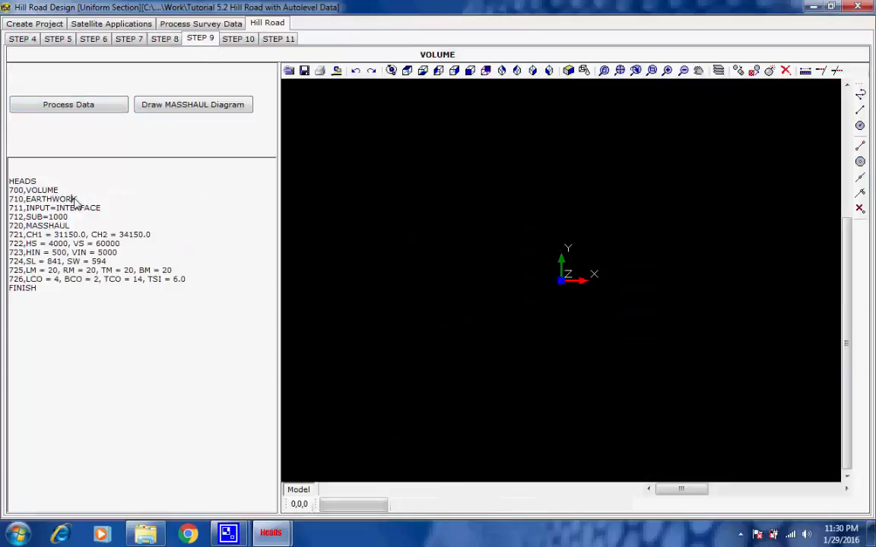
left_click_drag(72, 199, 25, 201)
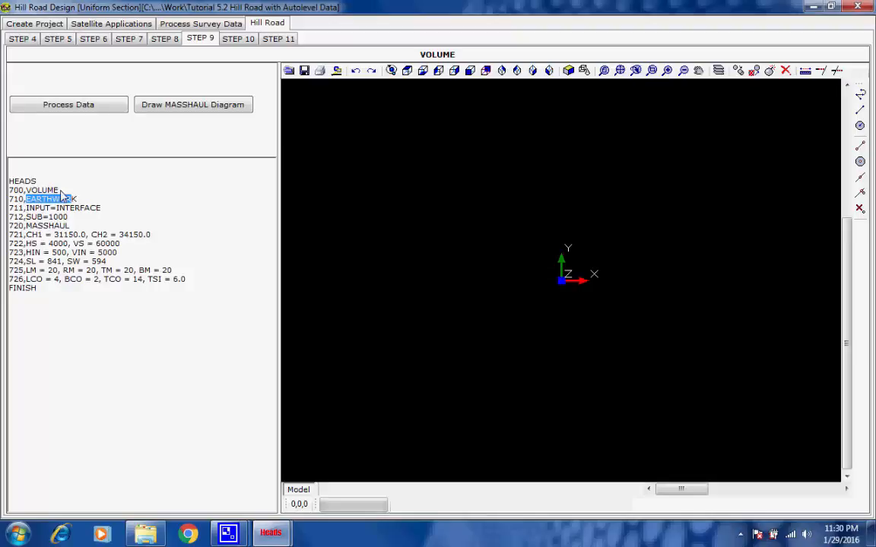
left_click_drag(60, 191, 28, 191)
left_click_drag(79, 200, 27, 200)
left_click_drag(100, 213, 70, 213)
left_click(69, 215)
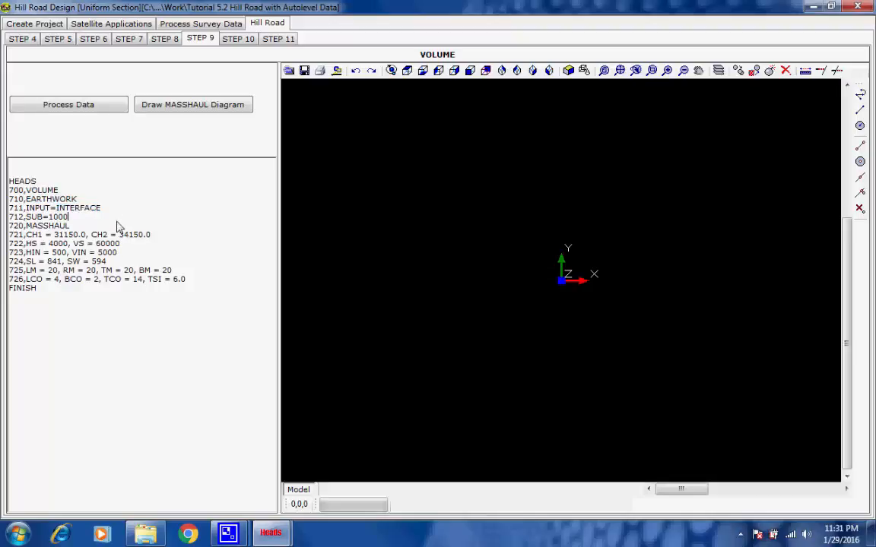
left_click(103, 111)
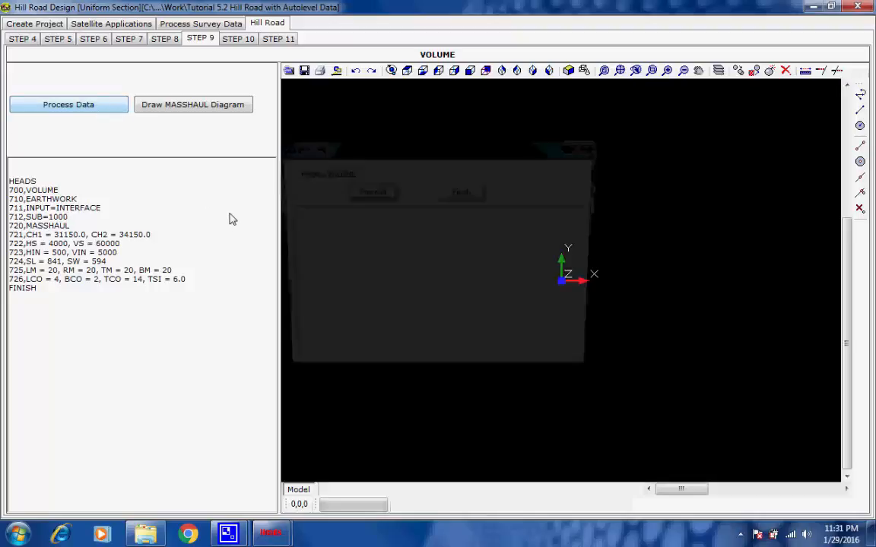
left_click(382, 190)
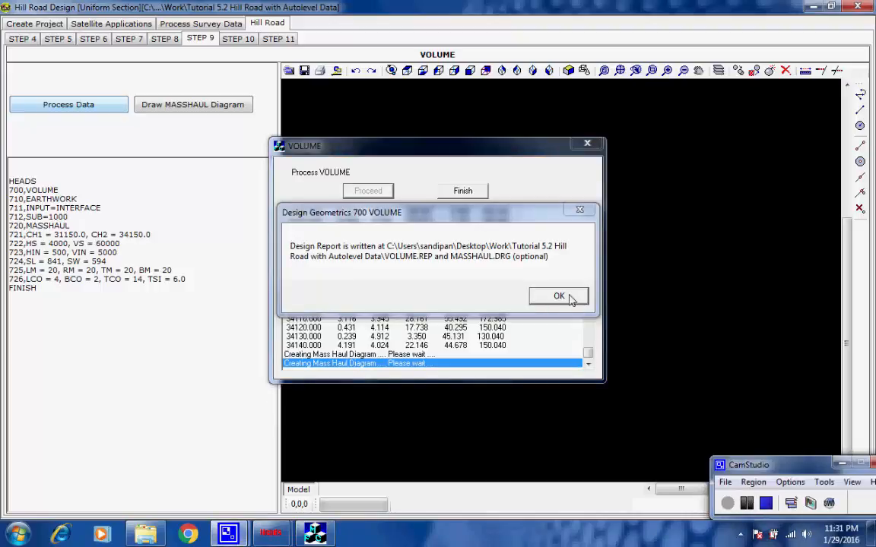
left_click(559, 296)
left_click(467, 191)
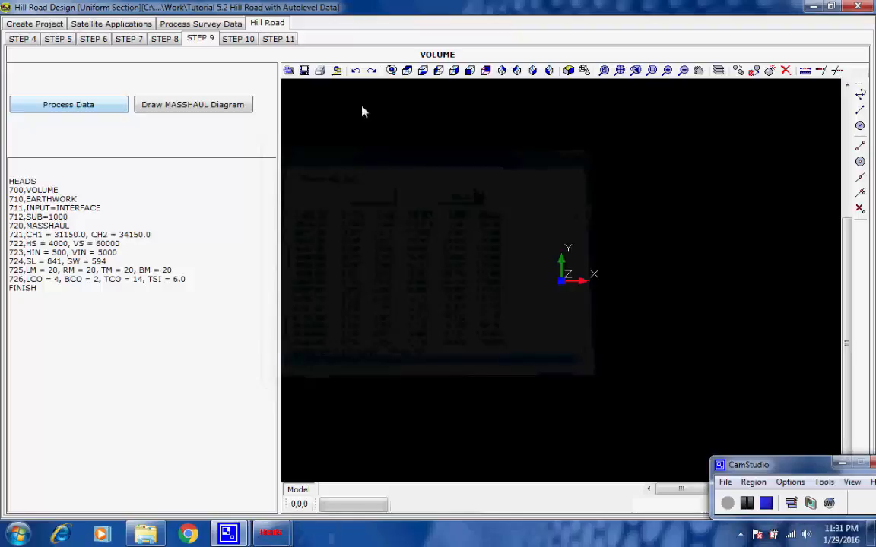
Step: Create the plan drawing of the DESIGN model strings with the default grid, HIP and chainage settings
left_click(251, 42)
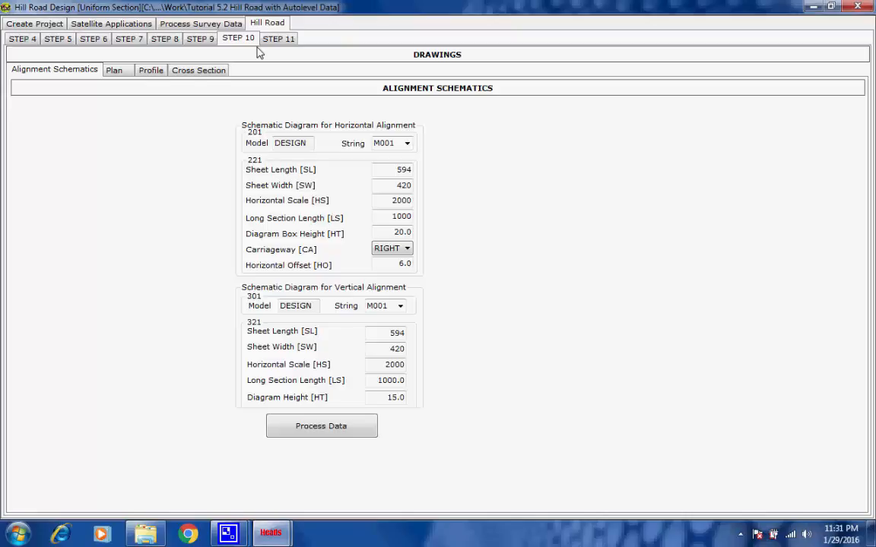
left_click(114, 70)
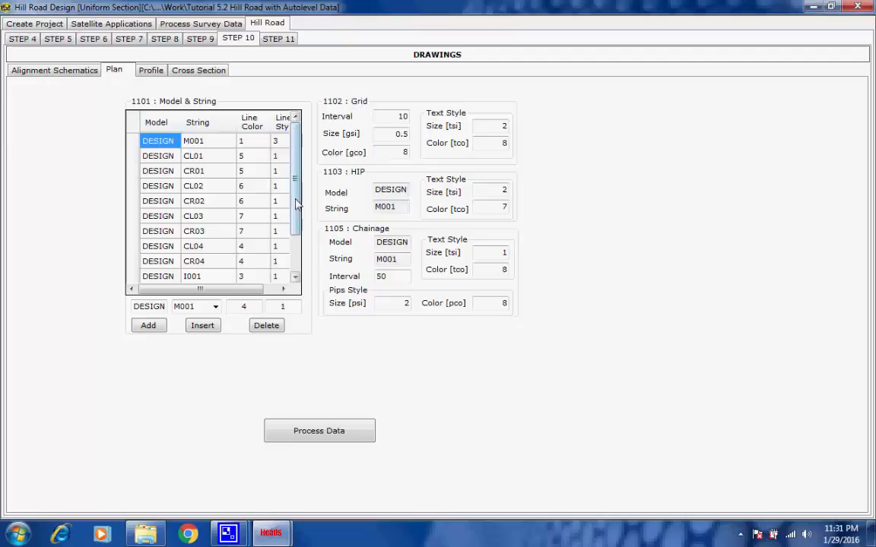
left_click_drag(295, 210, 296, 131)
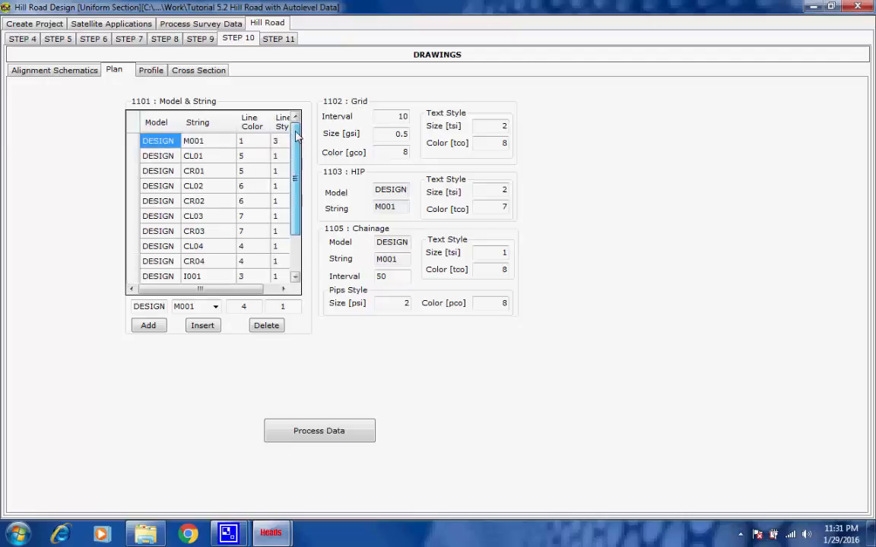
left_click(304, 434)
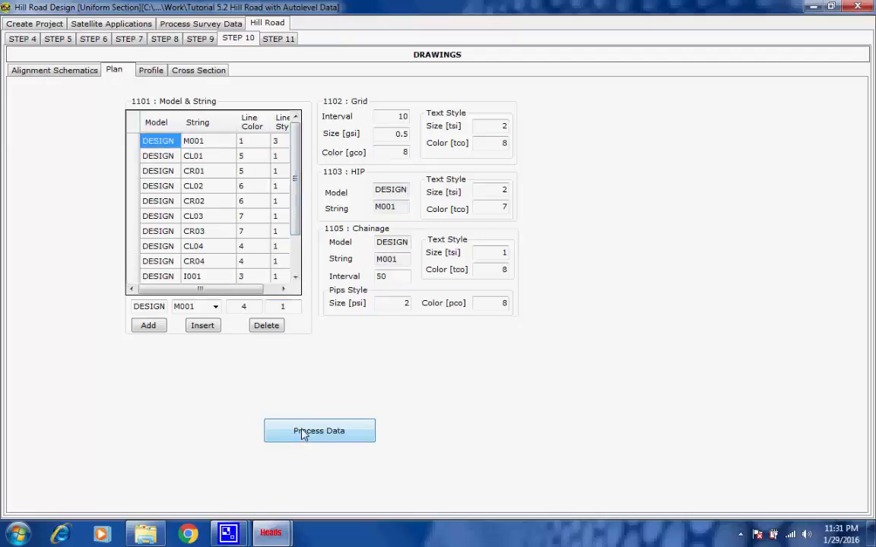
left_click(365, 199)
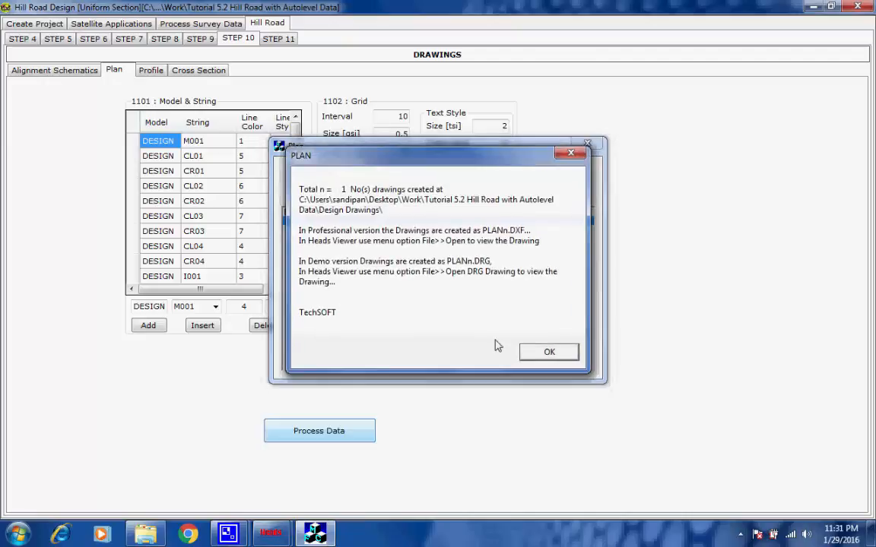
left_click(547, 350)
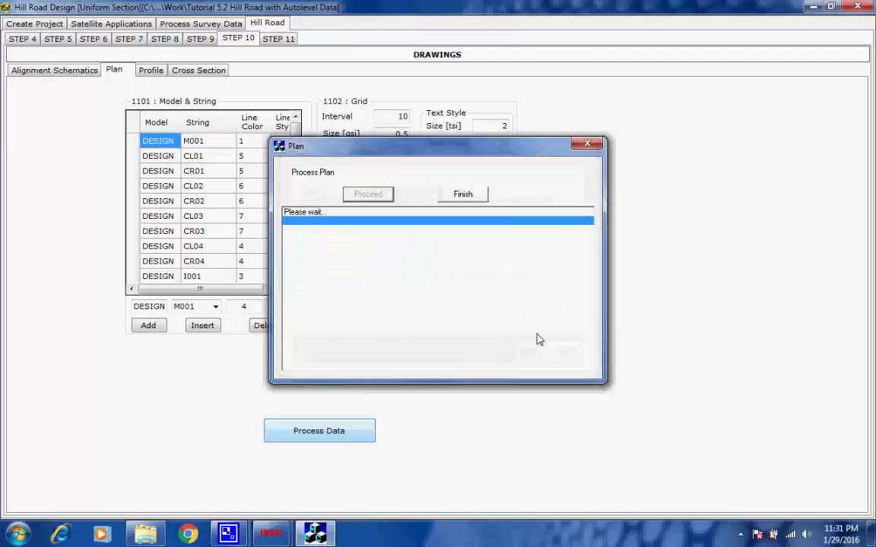
left_click(474, 195)
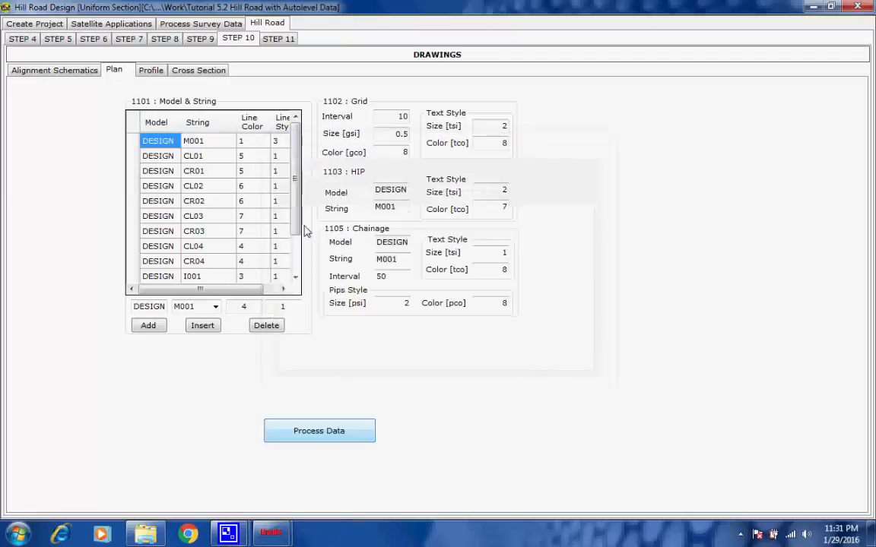
Step: Examine the profile drawing's master strings, chainage range and increment, scales, sheet size and offsets
left_click(156, 73)
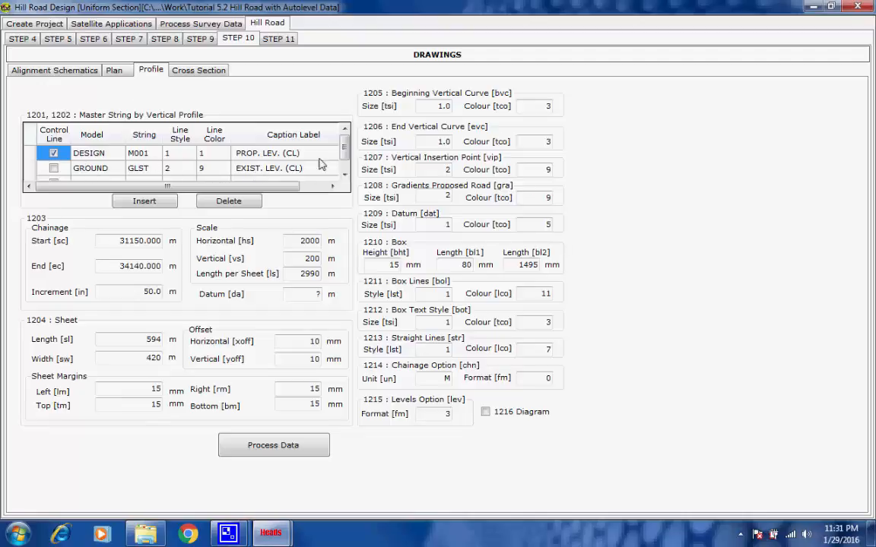
left_click_drag(344, 150, 355, 109)
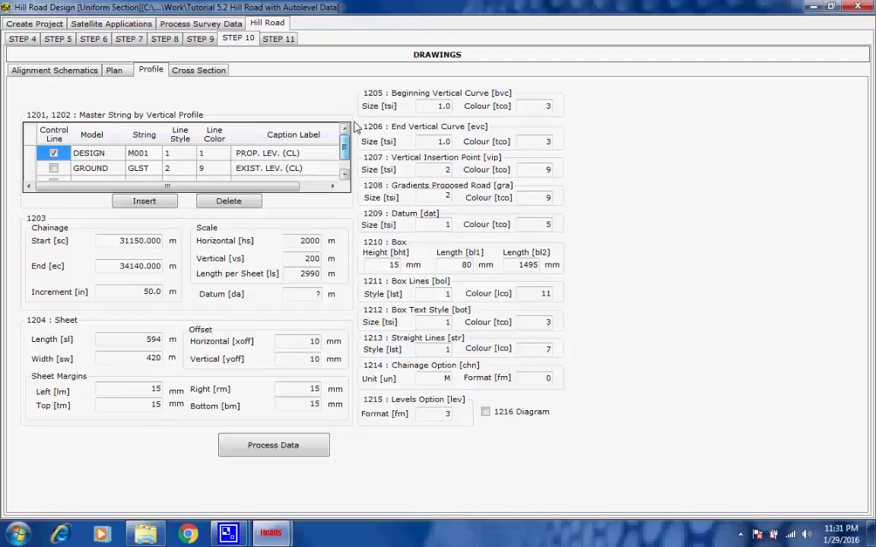
left_click(141, 242)
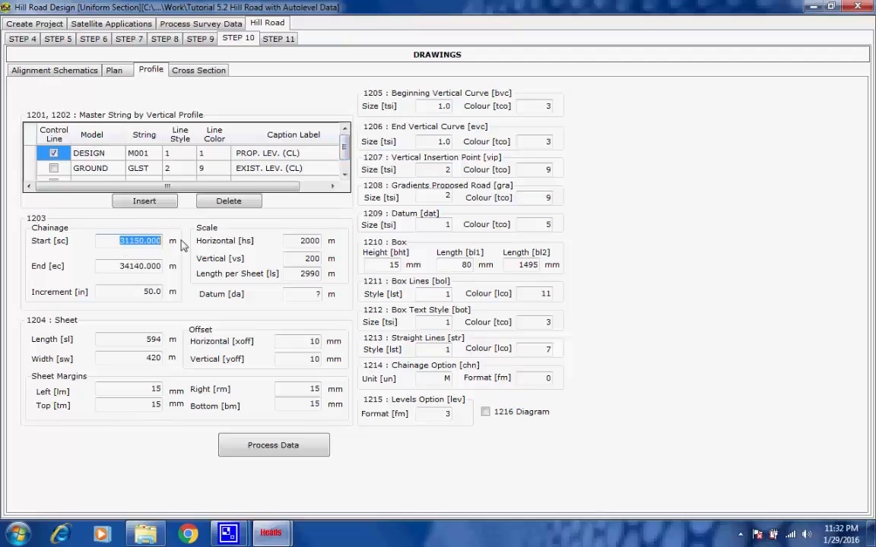
left_click(115, 266)
left_click(144, 295)
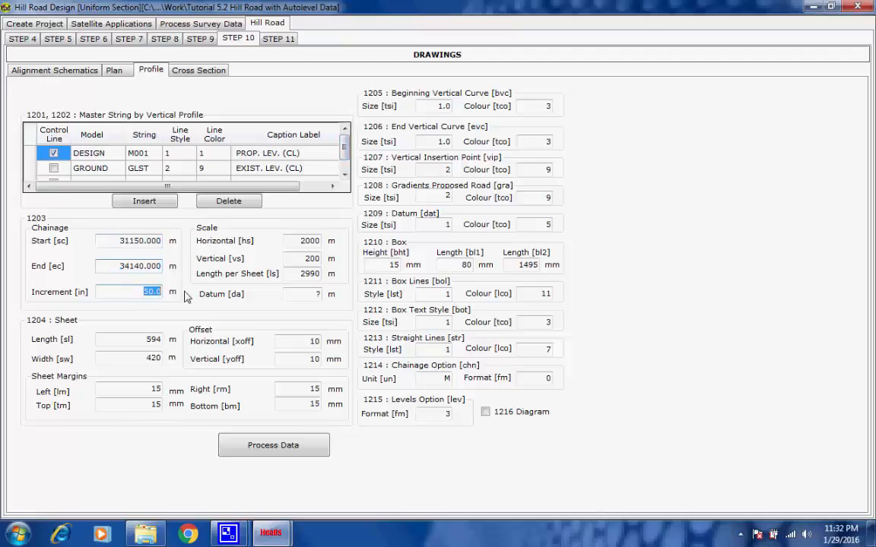
left_click(308, 241)
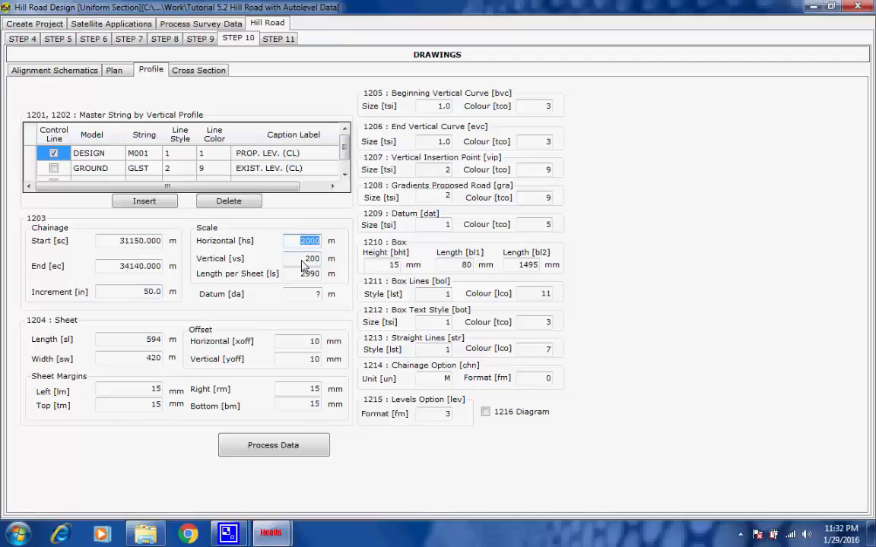
left_click(312, 259)
left_click(307, 275)
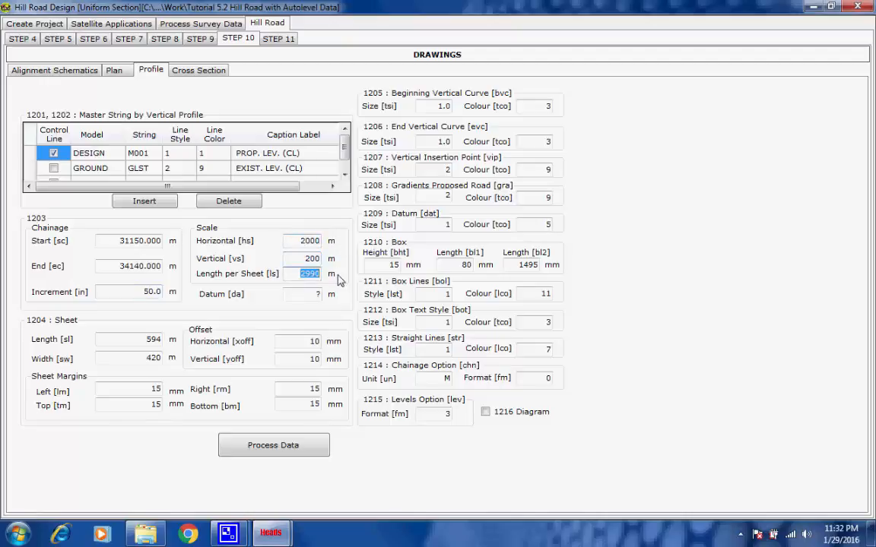
left_click(145, 341)
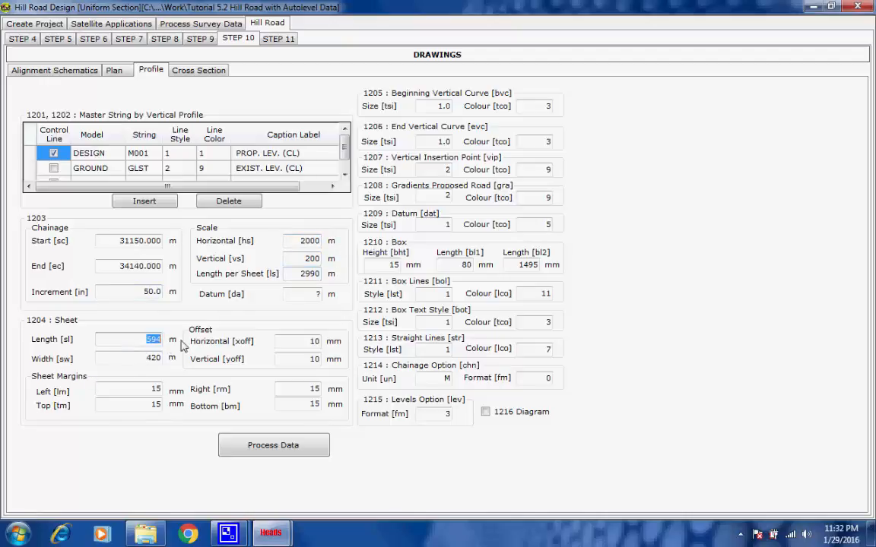
left_click(148, 358)
left_click(311, 342)
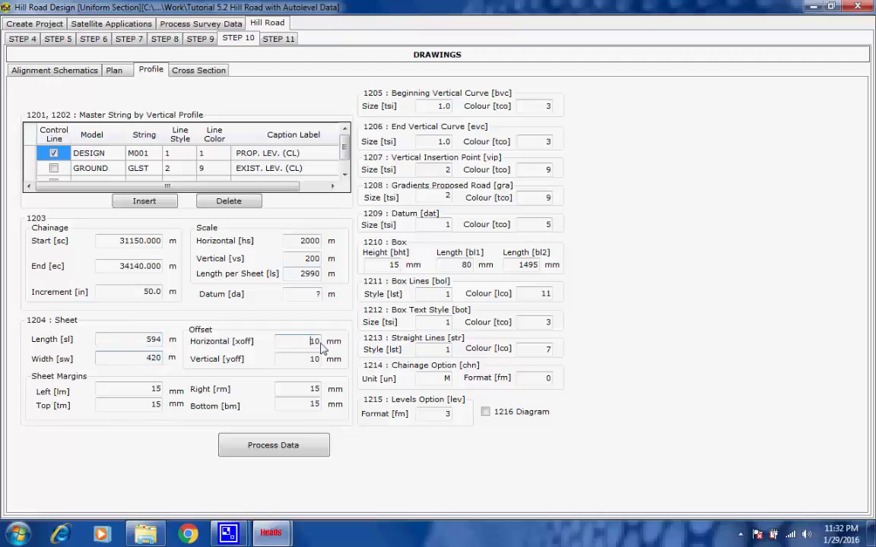
left_click(313, 359)
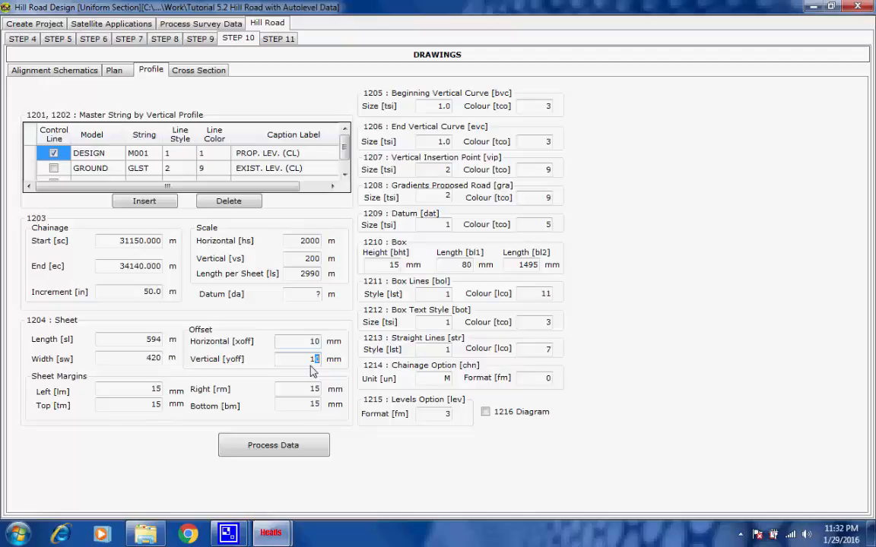
left_click_drag(313, 367, 309, 360)
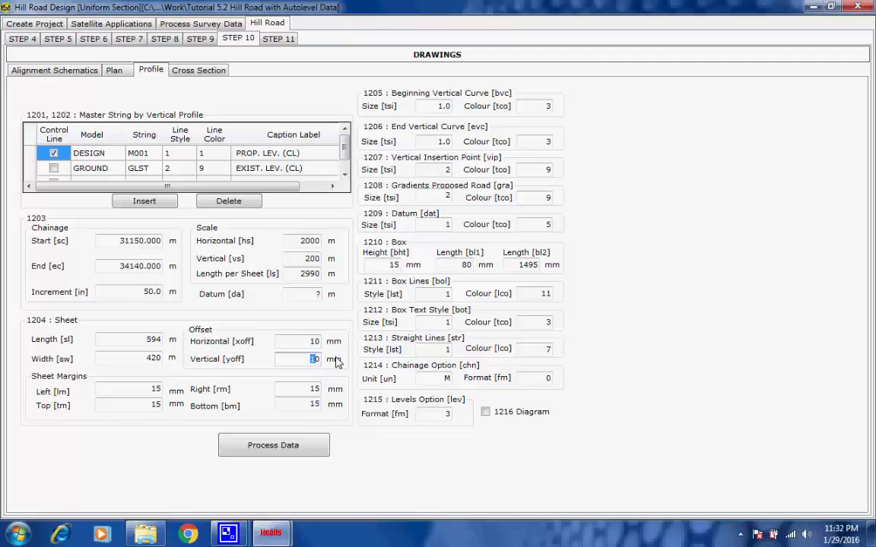
Step: Create the profile (long section) drawing with the default settings and finish the process
left_click(299, 451)
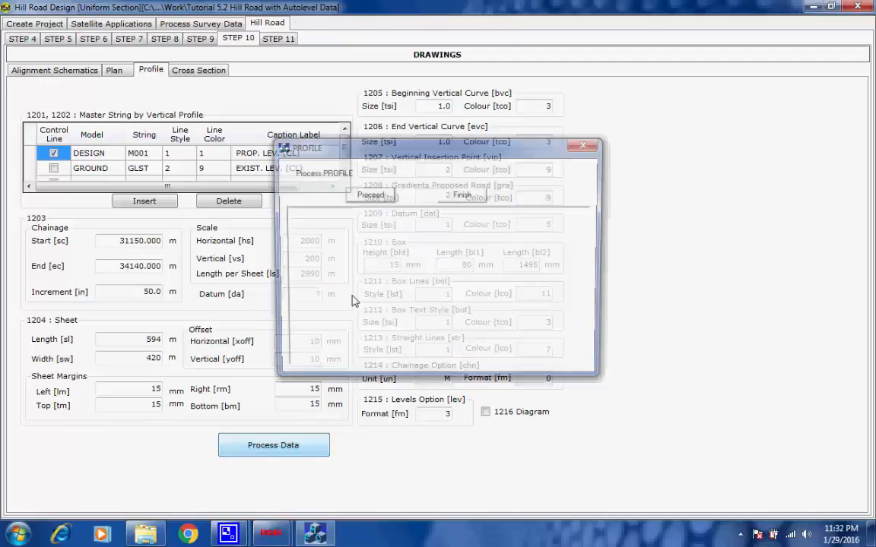
left_click(365, 195)
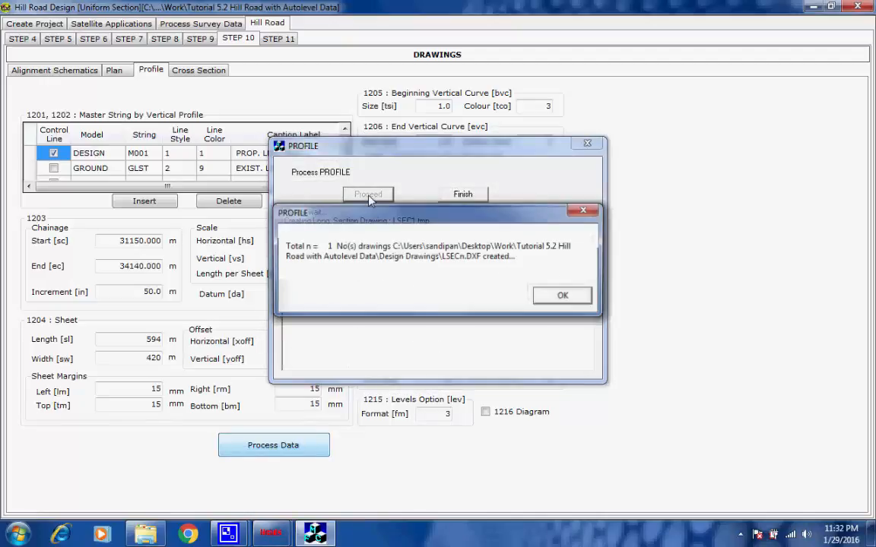
left_click(547, 297)
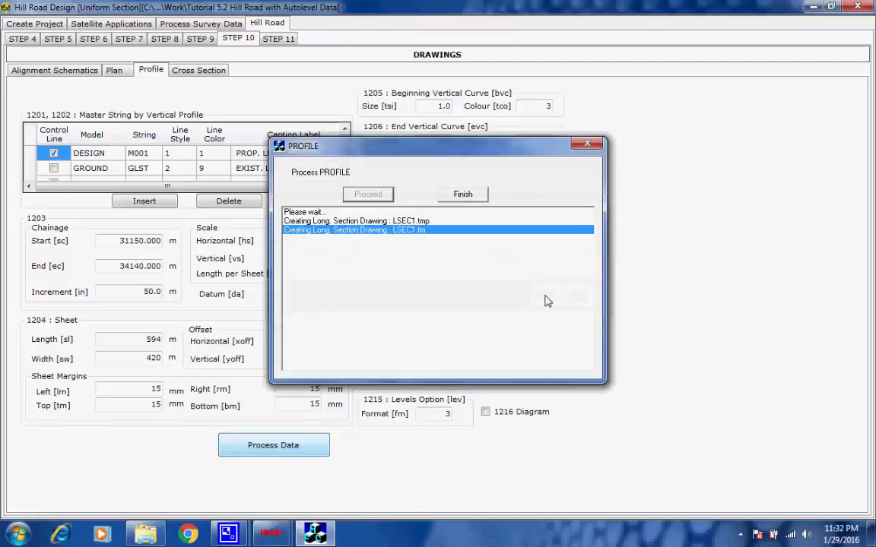
left_click(463, 196)
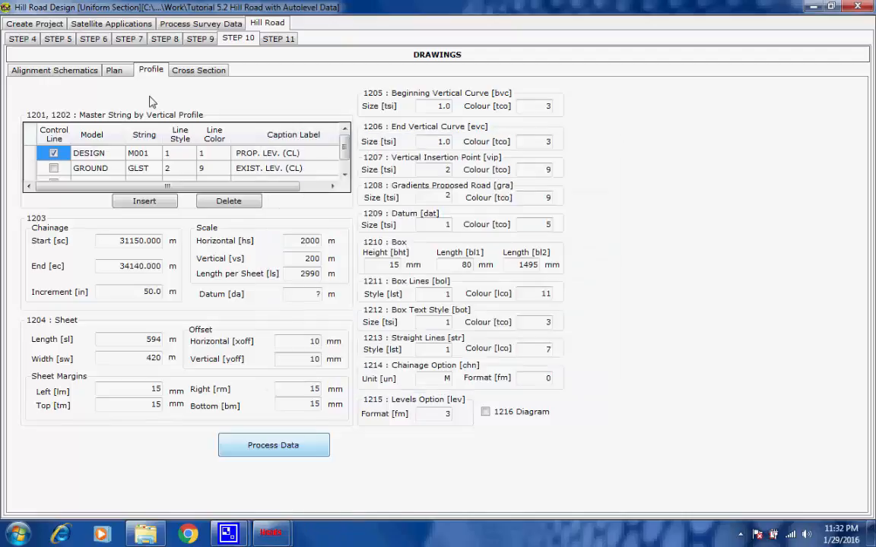
Step: Examine the cross section drawing's interface data, label, chainage range and increment, scales and sheet size
left_click(201, 71)
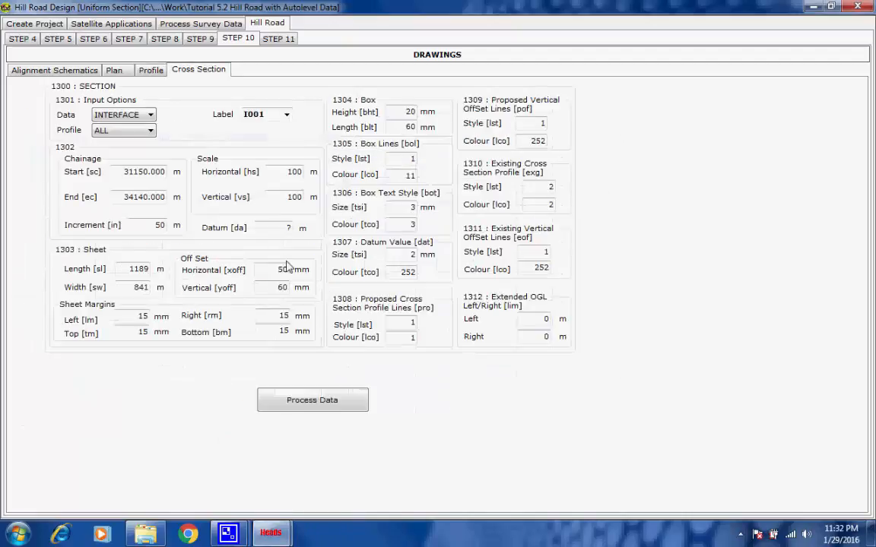
left_click(150, 115)
left_click(151, 116)
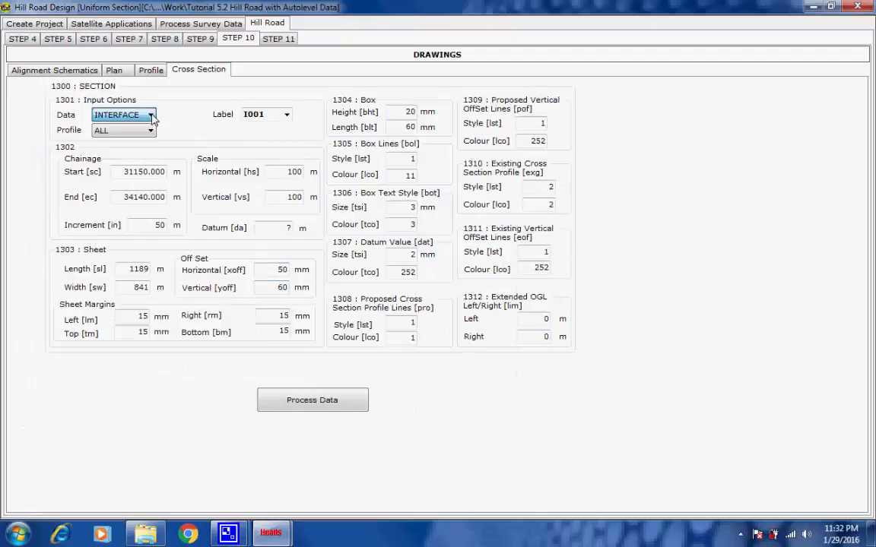
left_click(287, 114)
left_click(286, 115)
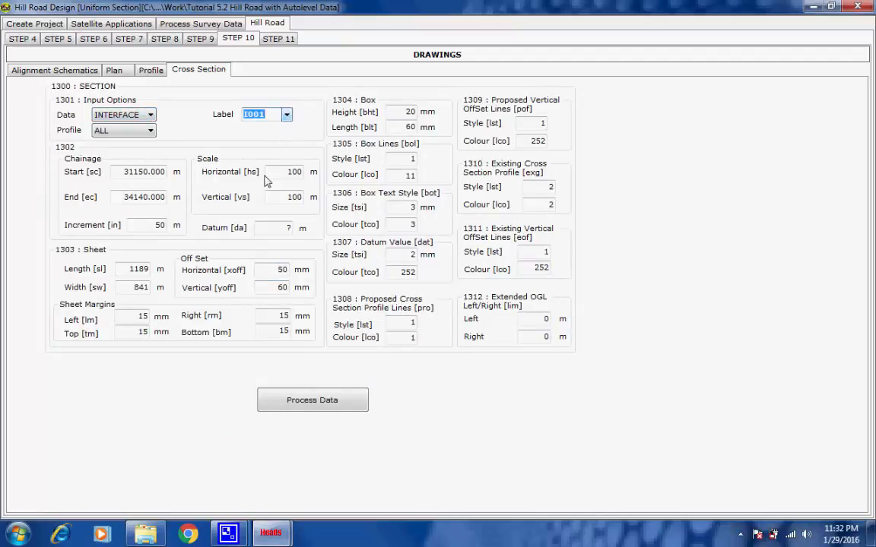
left_click(117, 171)
left_click(124, 198)
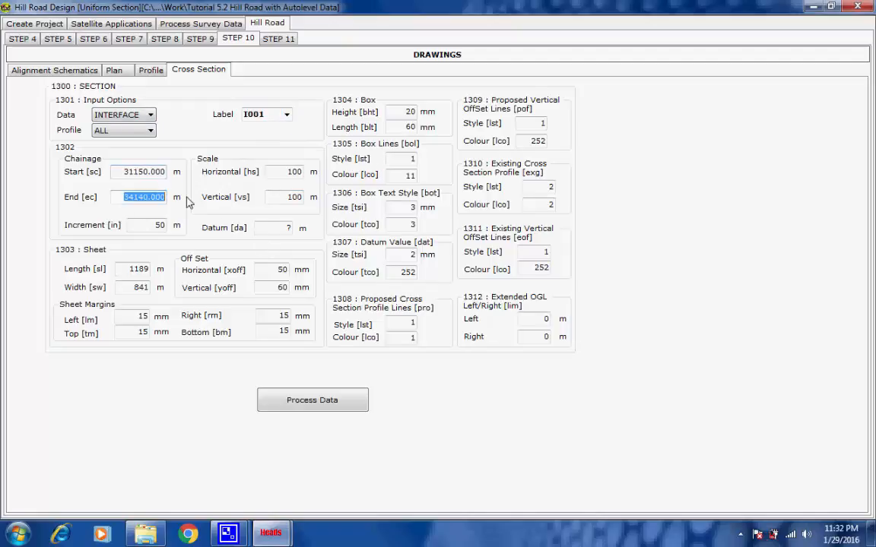
left_click(158, 226)
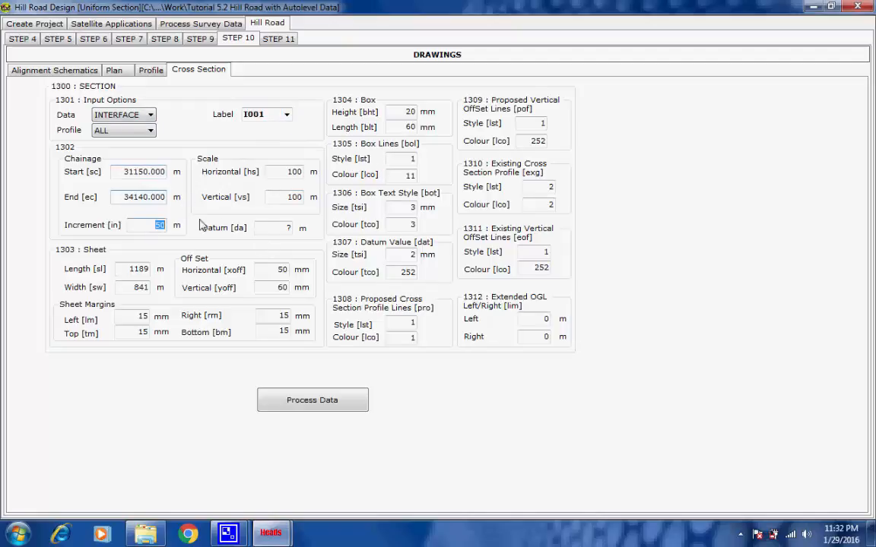
left_click(293, 172)
left_click(292, 197)
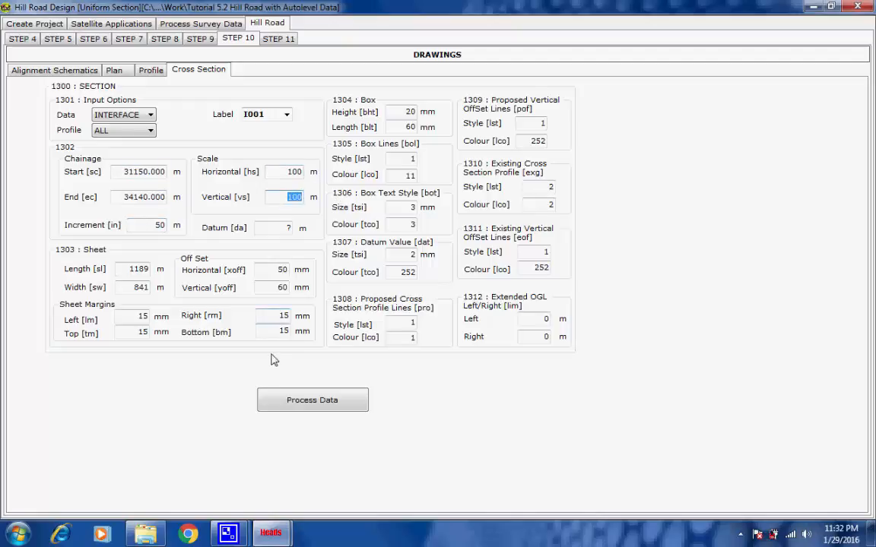
left_click(140, 269)
key("Tab")
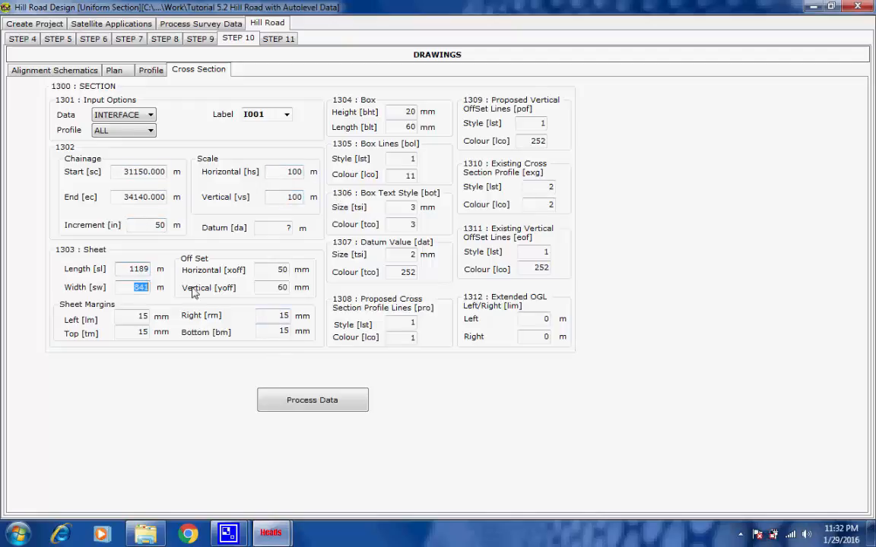
Step: Create the cross section drawings from the INTERFACE data I001 with the default settings and finish the process
left_click(299, 404)
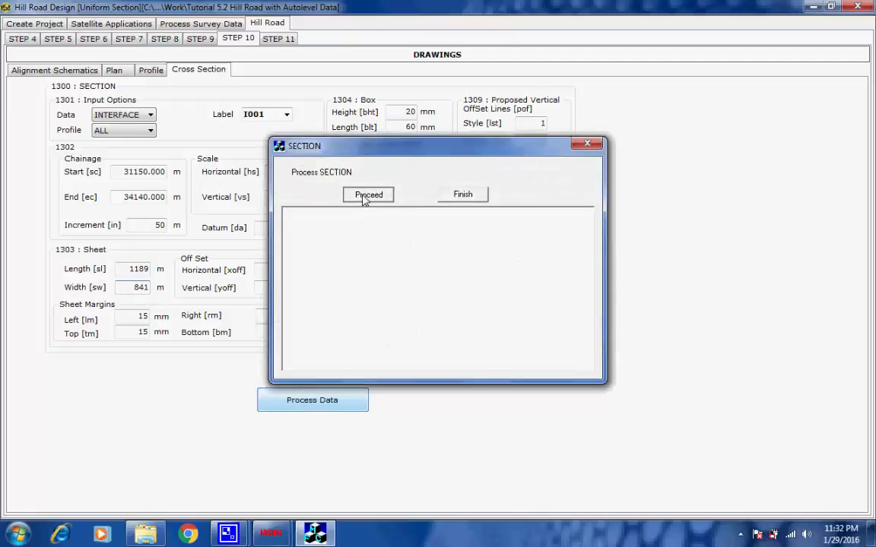
left_click(368, 196)
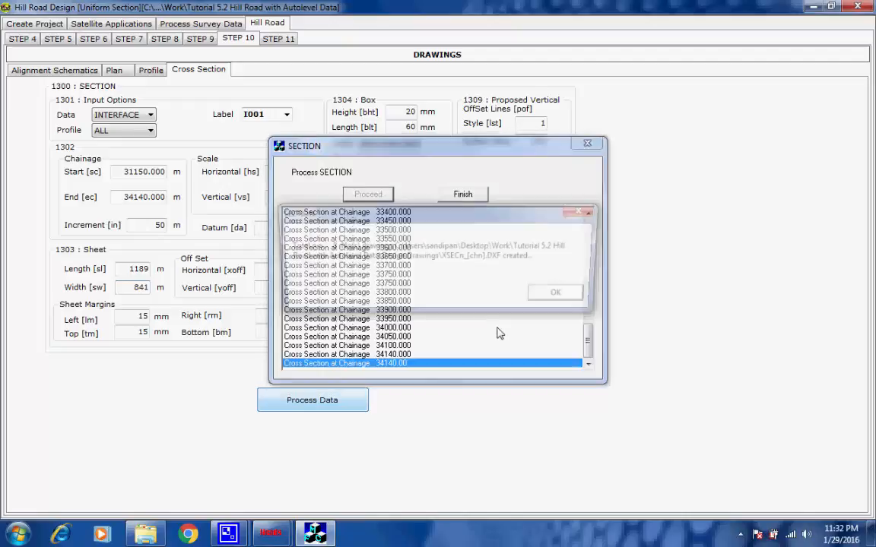
left_click(555, 297)
left_click(465, 194)
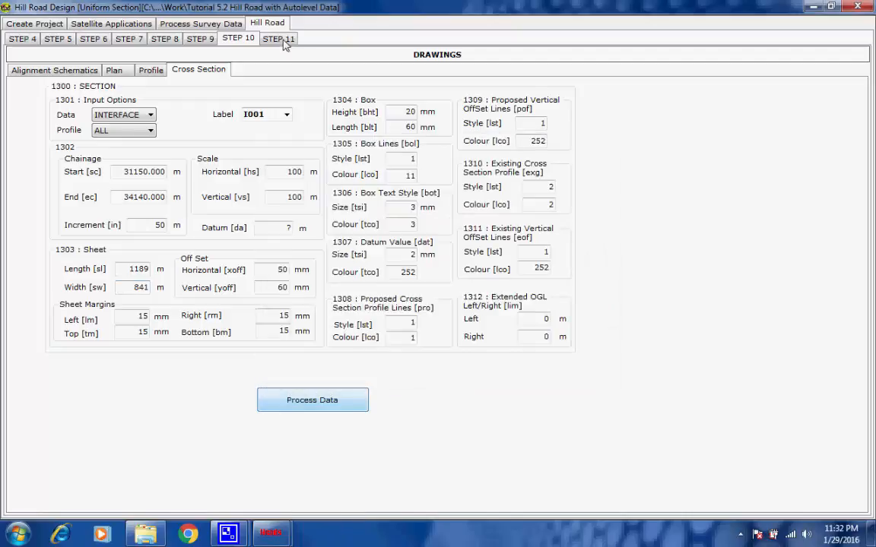
Step: Create the project data file in the final processing stage and acknowledge its creation
left_click(281, 39)
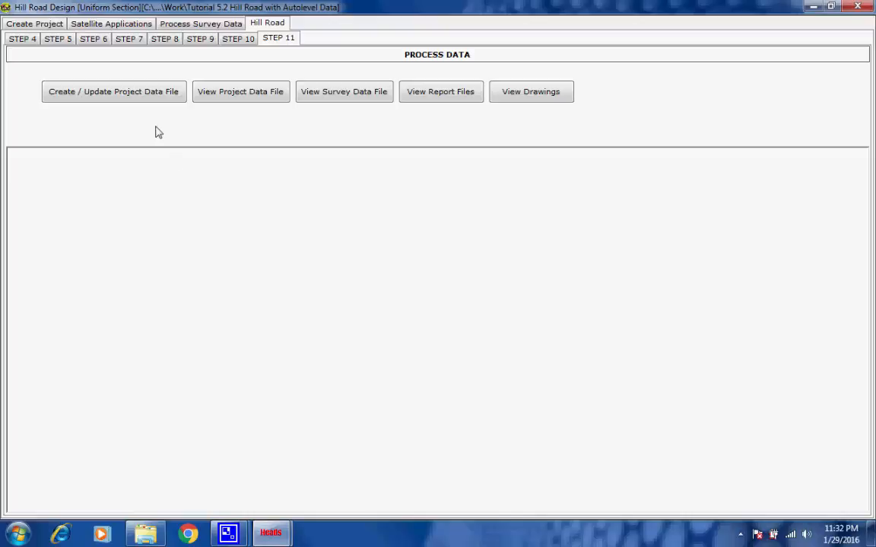
left_click(153, 94)
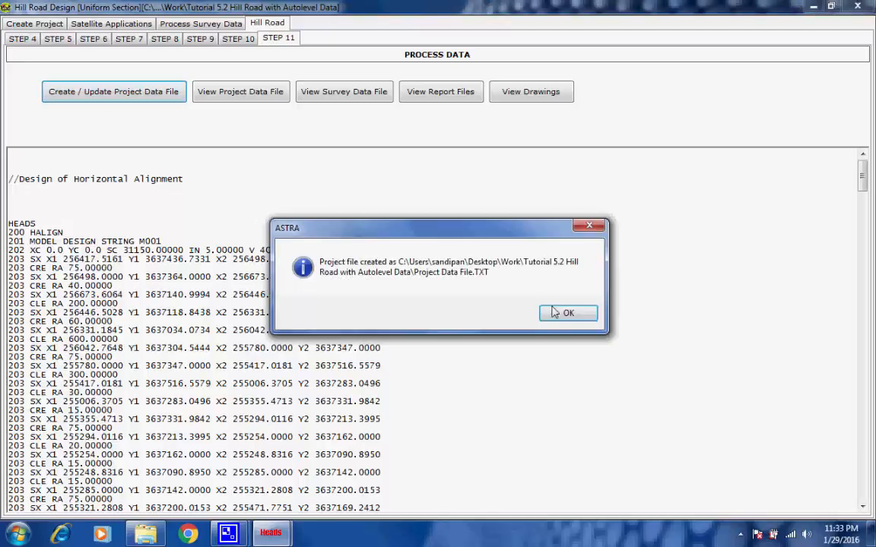
left_click(567, 317)
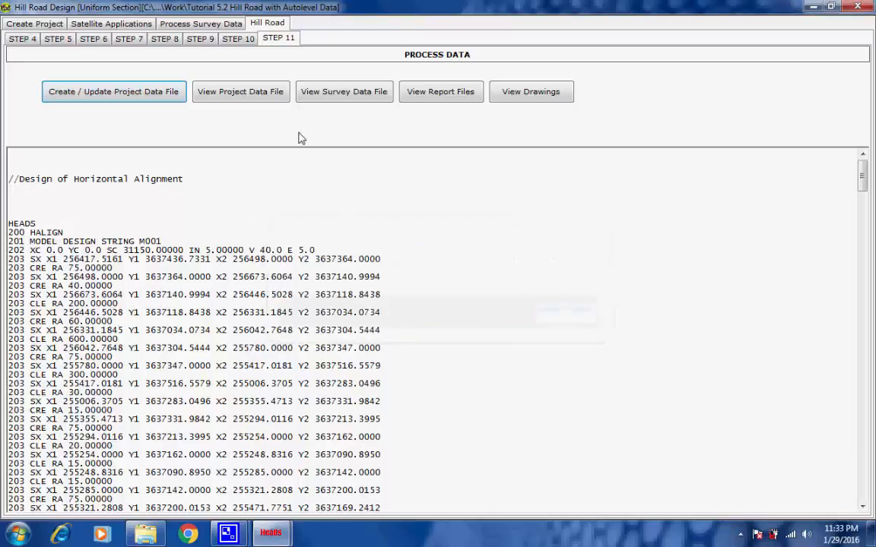
Step: View the project data file through to its profile and section data at the end and close it
left_click(260, 95)
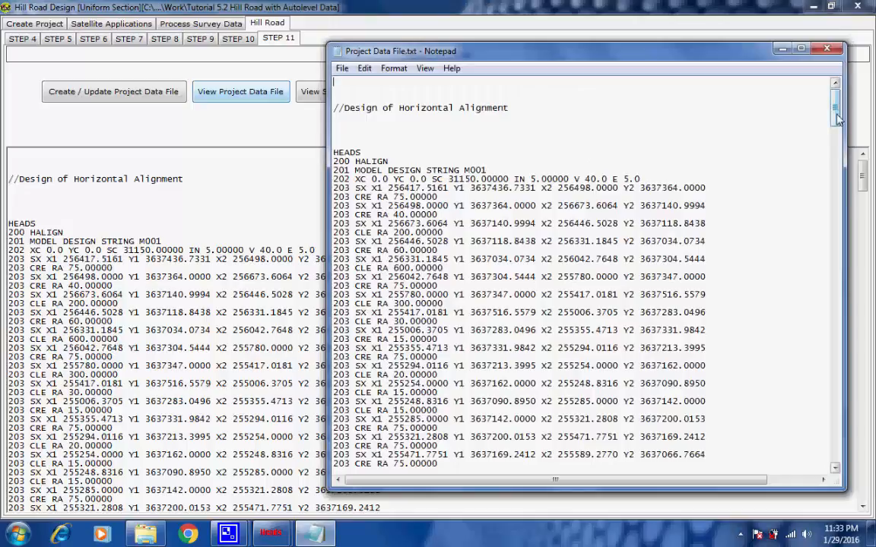
left_click_drag(834, 90, 833, 439)
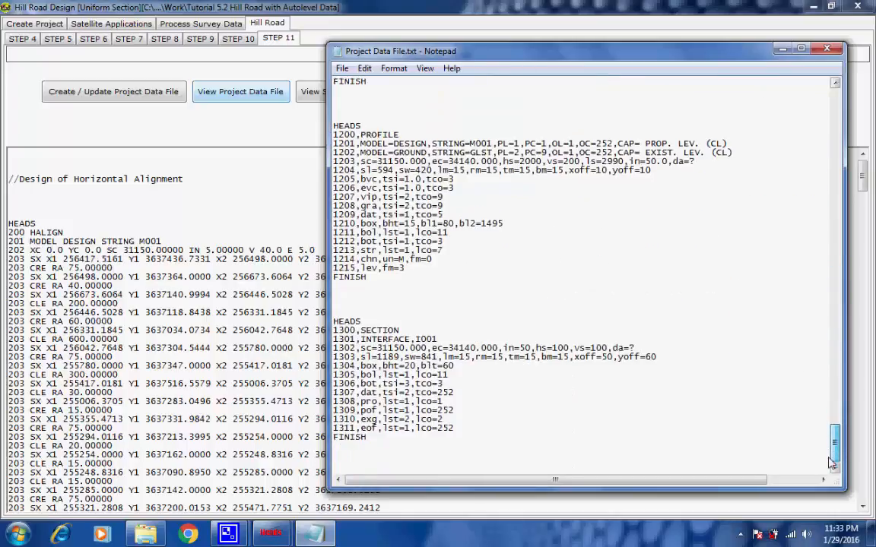
left_click(826, 48)
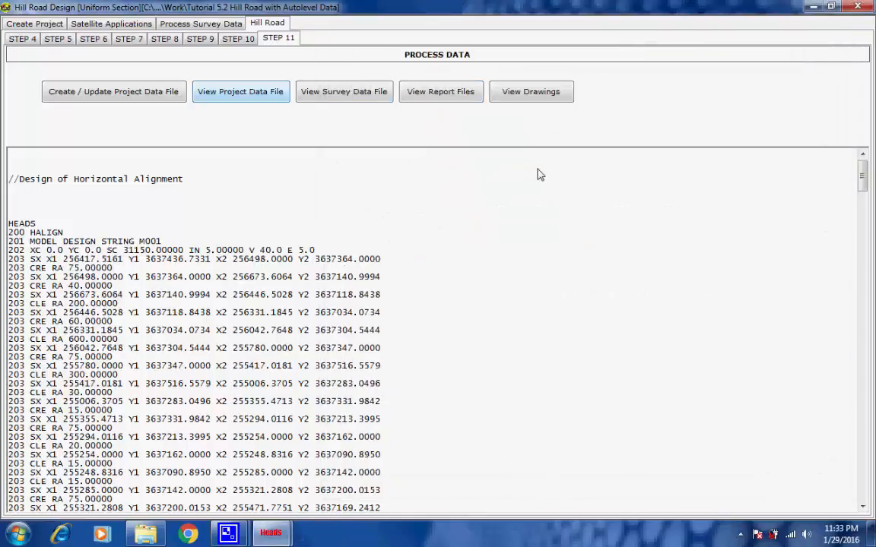
Step: View the survey data file with its chainages, offsets and levels and close it
left_click(368, 92)
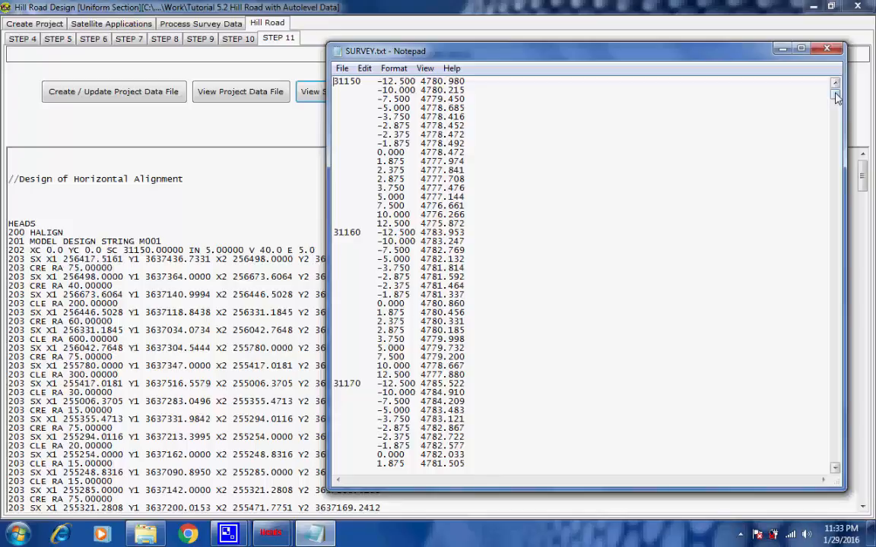
left_click_drag(836, 97, 827, 57)
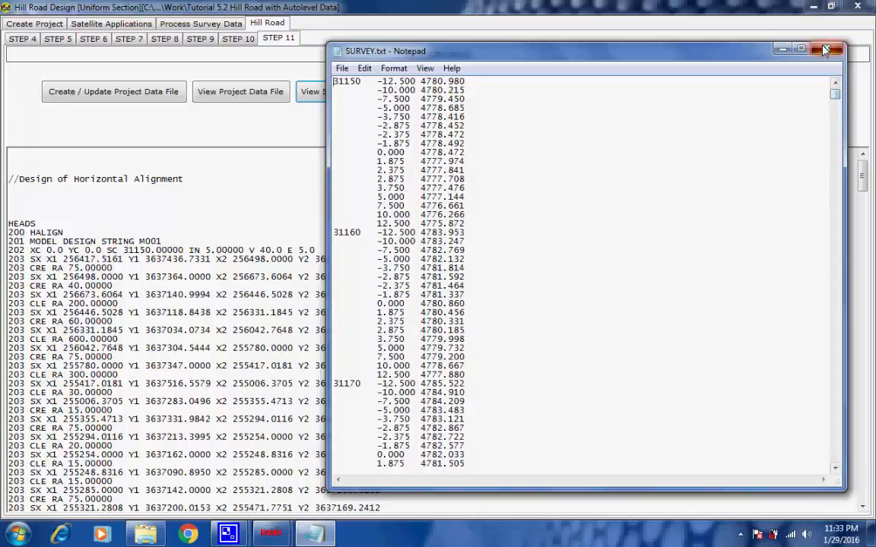
left_click(827, 51)
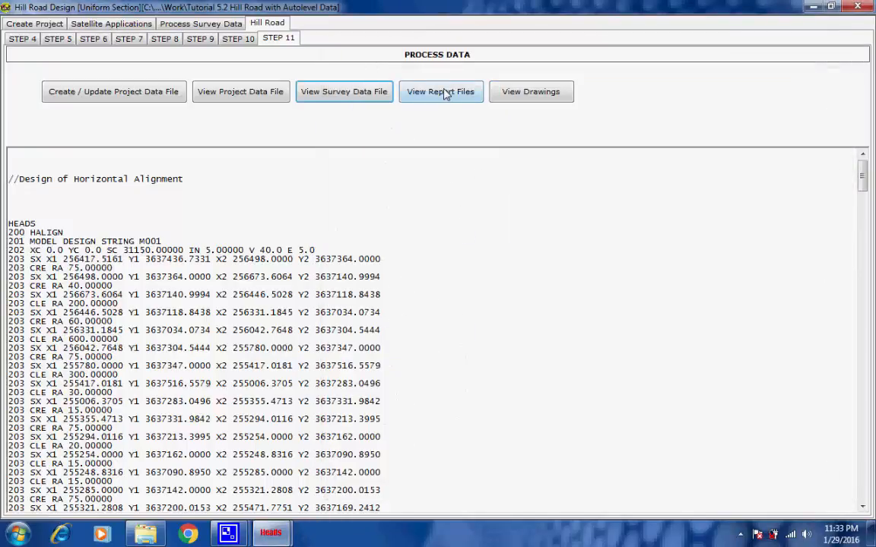
Step: Open the processed reports and read the horizontal alignment report HALIGNMENT.REP through to its end
left_click(403, 90)
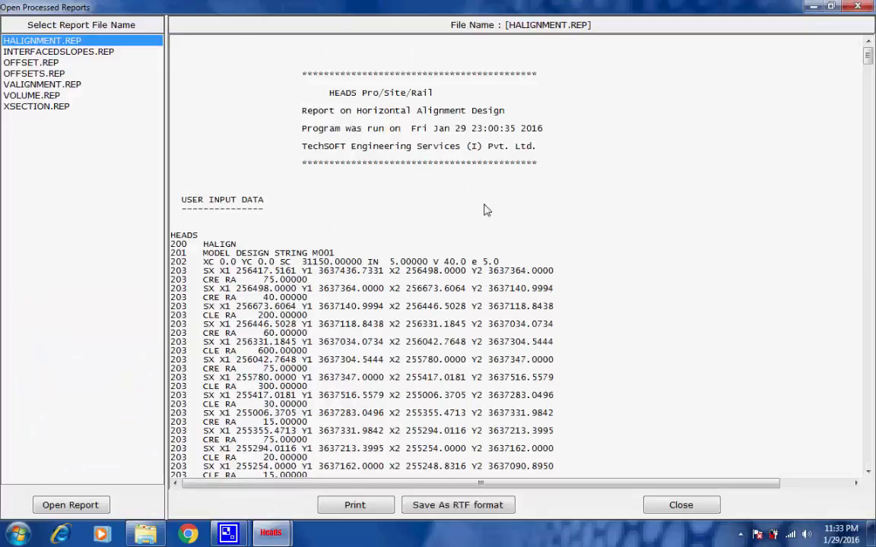
left_click_drag(868, 56, 869, 144)
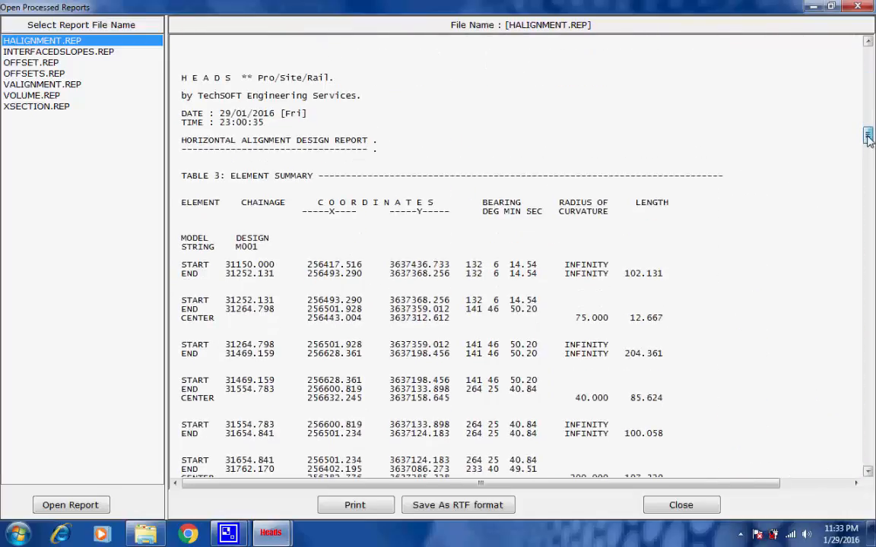
left_click_drag(868, 137, 866, 465)
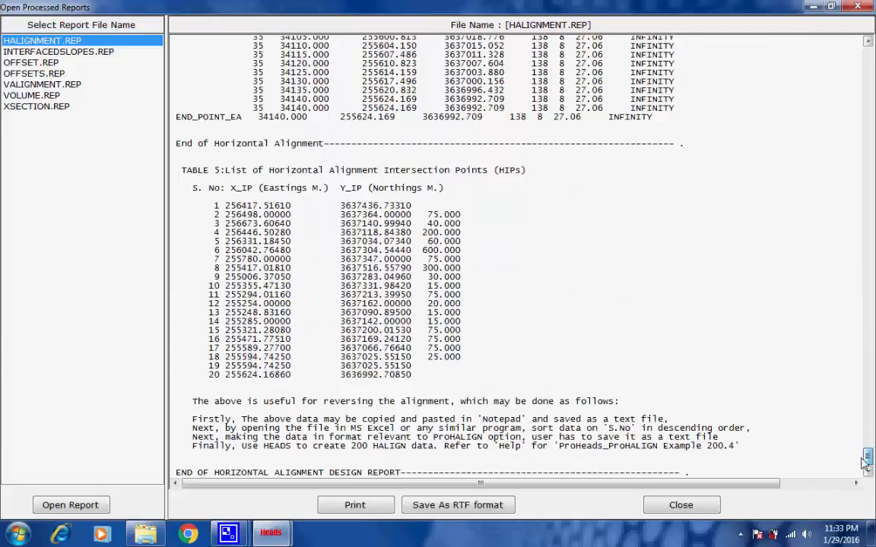
Step: Examine the vertical curve details and running chainage table in the vertical alignment report VALIGNMENT.REP
left_click(50, 84)
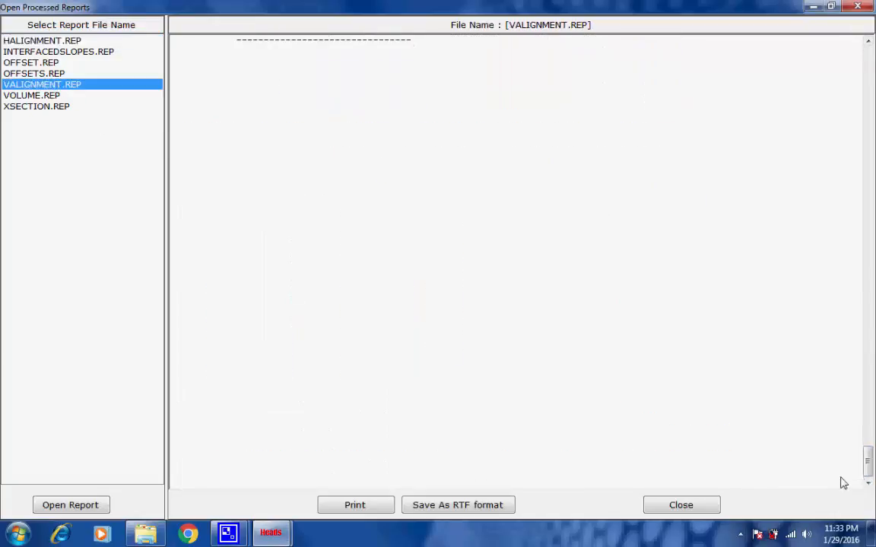
left_click_drag(868, 466, 867, 97)
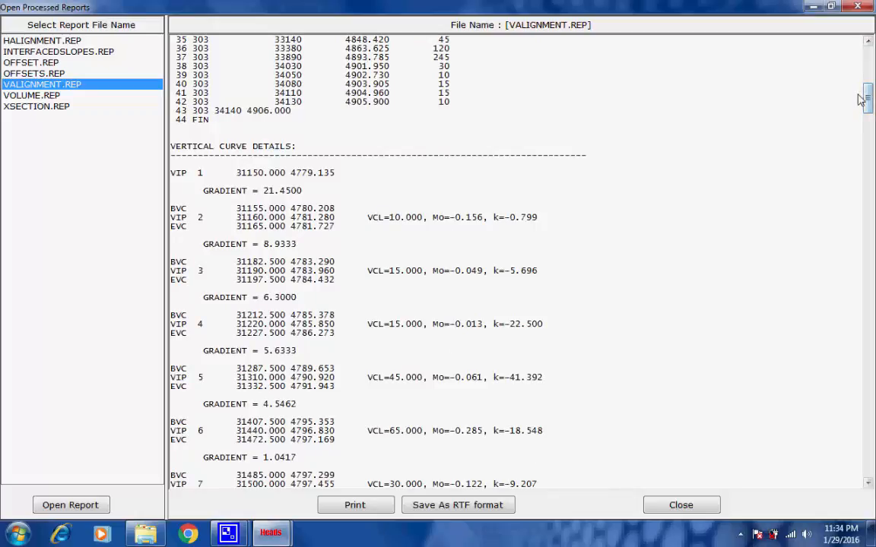
left_click_drag(868, 104, 869, 264)
left_click_drag(864, 300, 856, 230)
scroll(844, 232, "down", 8)
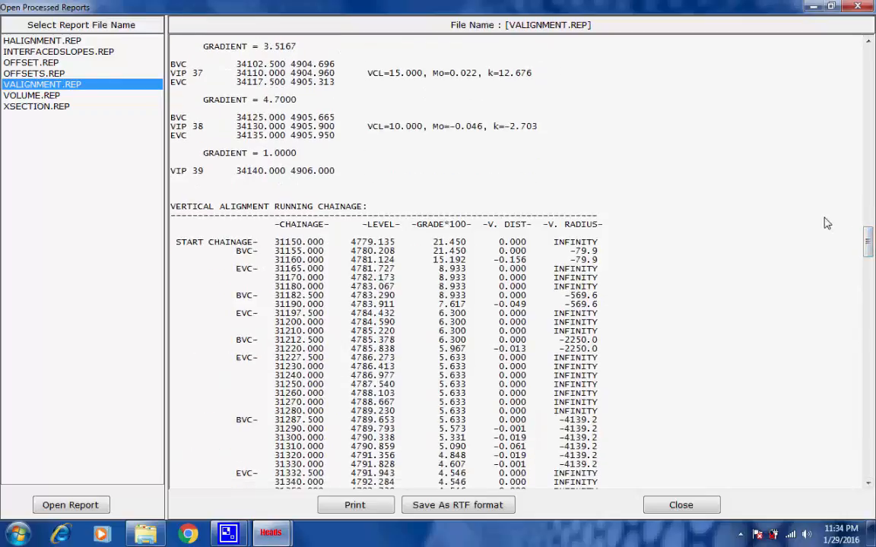
Step: Open the quantity report VOLUME.REP and examine its earthwork and mass haul input data
left_click(42, 97)
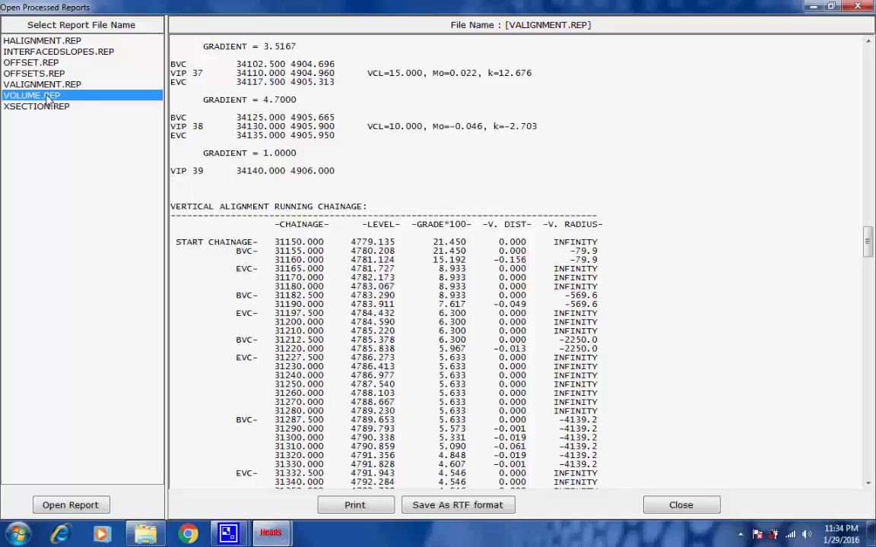
double_click(47, 97)
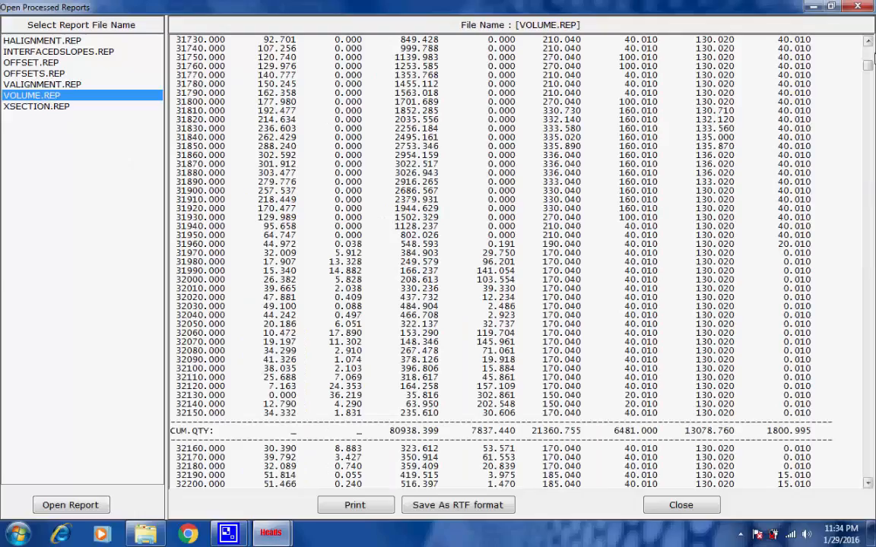
left_click_drag(869, 64, 870, 35)
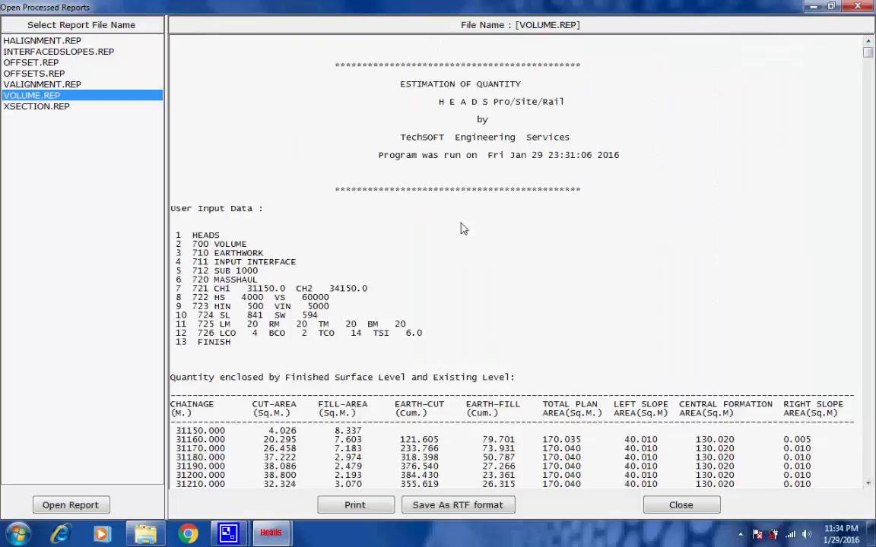
double_click(262, 254)
left_click(378, 258)
Step: Examine the pavement layer quantities down to the end of the volume report and close the reports
left_click_drag(868, 53, 781, 89)
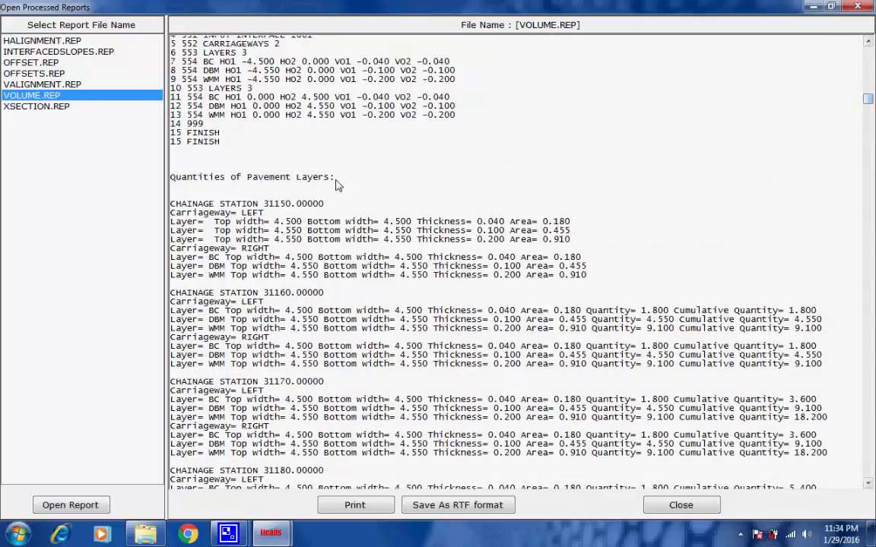
left_click_drag(335, 179, 189, 177)
left_click(353, 172)
left_click_drag(870, 103, 868, 477)
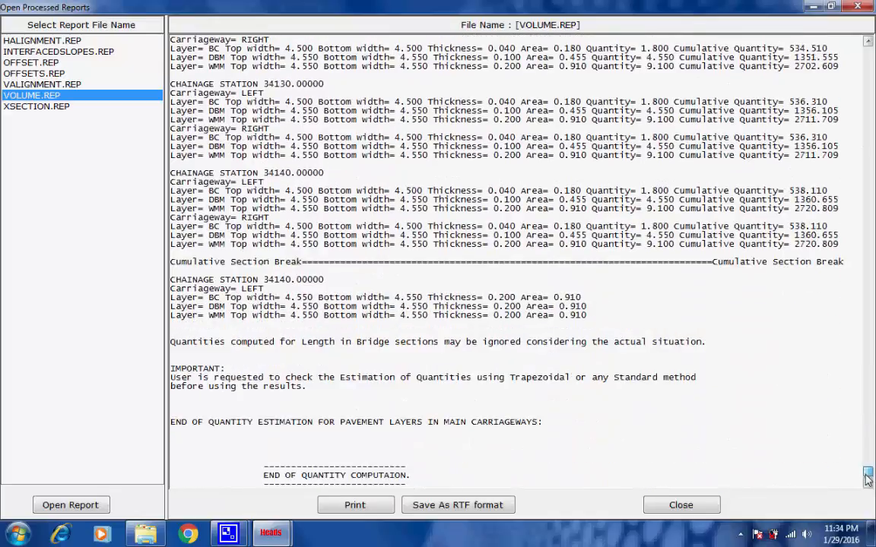
left_click(855, 7)
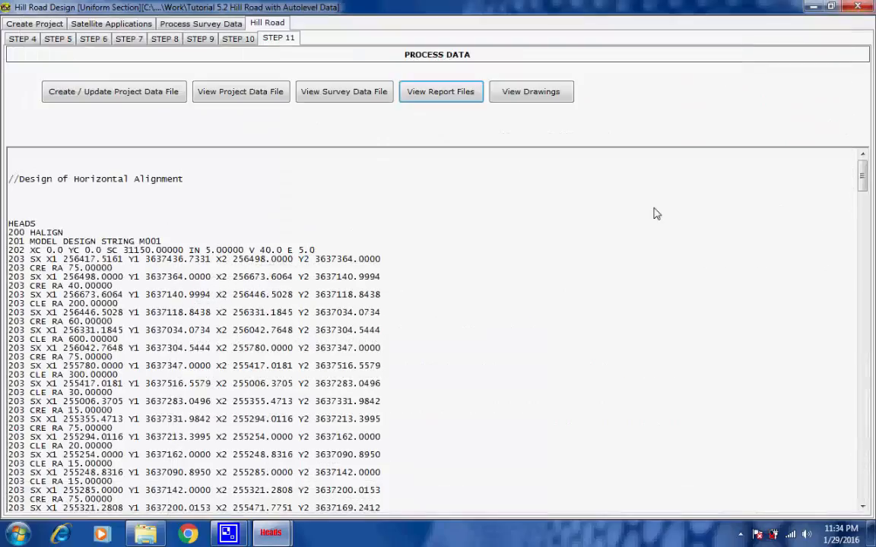
Step: Open all the created design drawings in HEADS Viewer and view the long section LSEC1.DXF
left_click(509, 92)
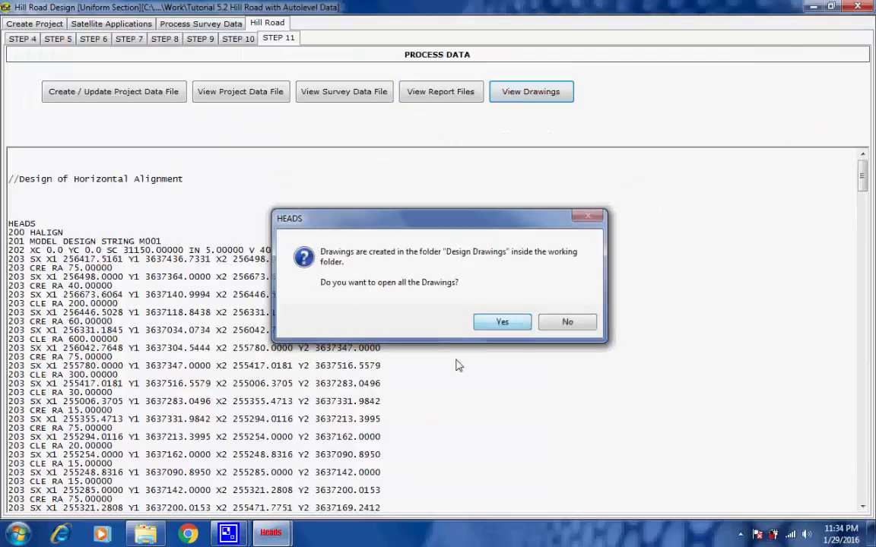
left_click(501, 323)
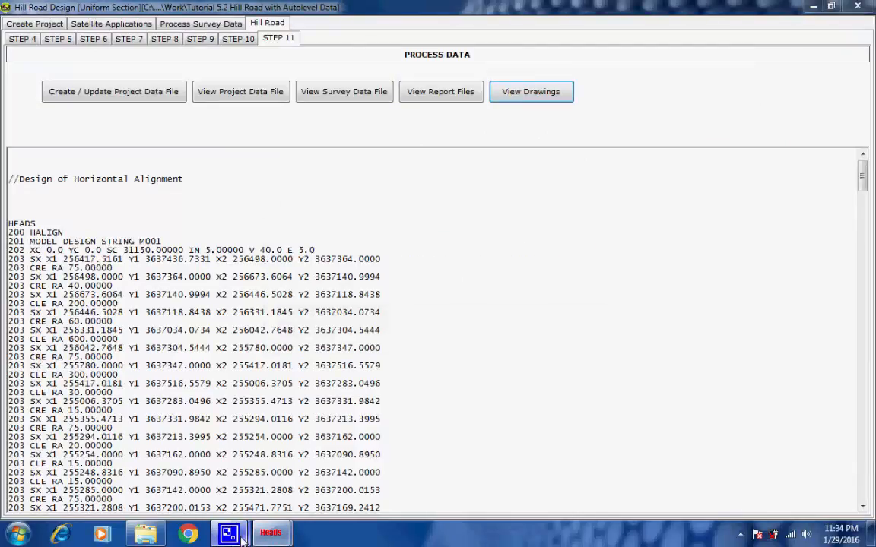
left_click(240, 535)
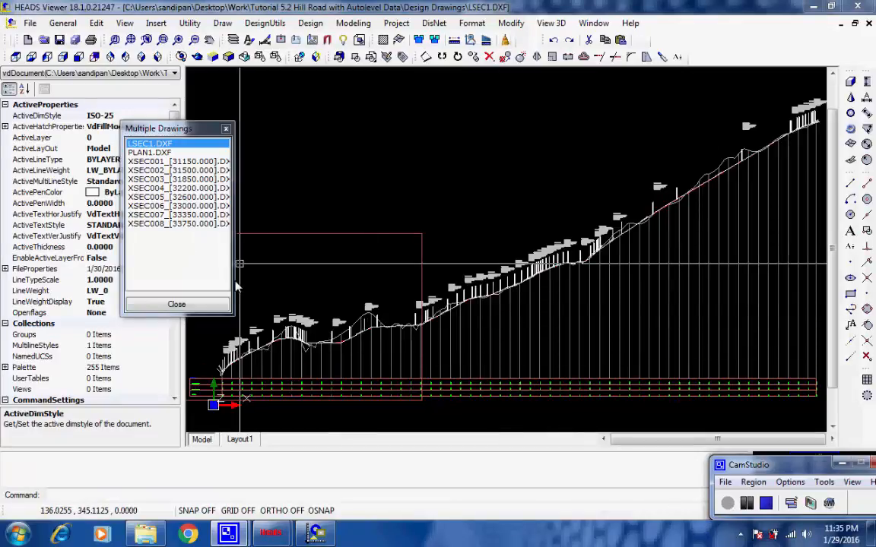
left_click(477, 264)
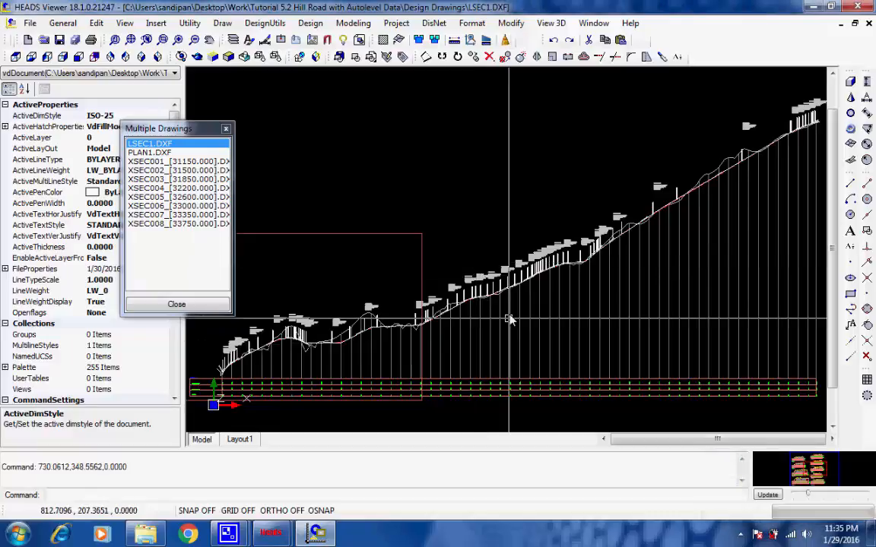
Step: Examine the vertical curve labels, grades and ground profile along the long section in LSEC1.DXF
scroll(509, 320, "up", 4)
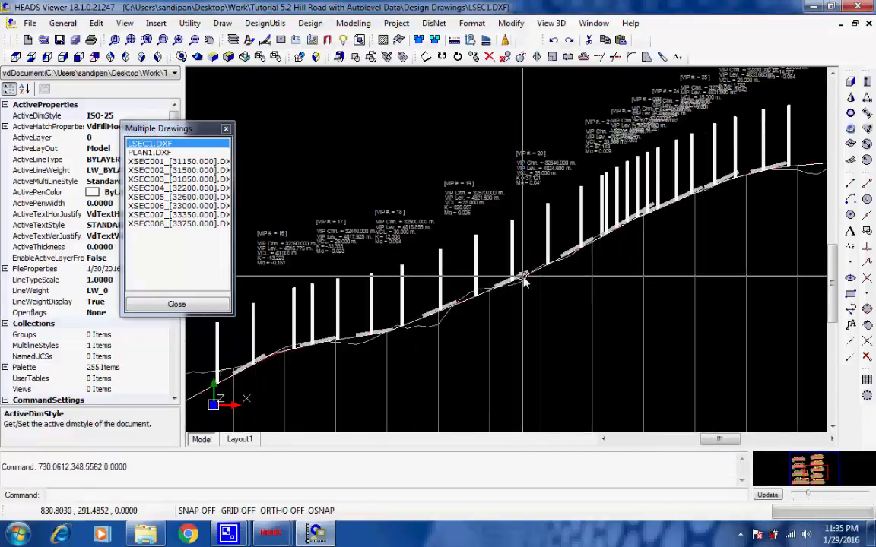
scroll(573, 266, "up", 2)
scroll(572, 266, "up", 1)
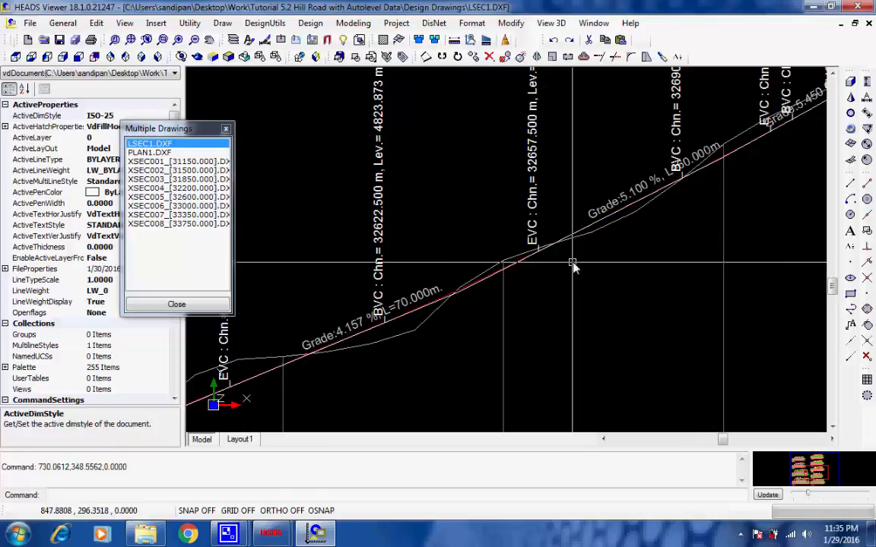
scroll(572, 264, "down", 1)
scroll(572, 266, "down", 1)
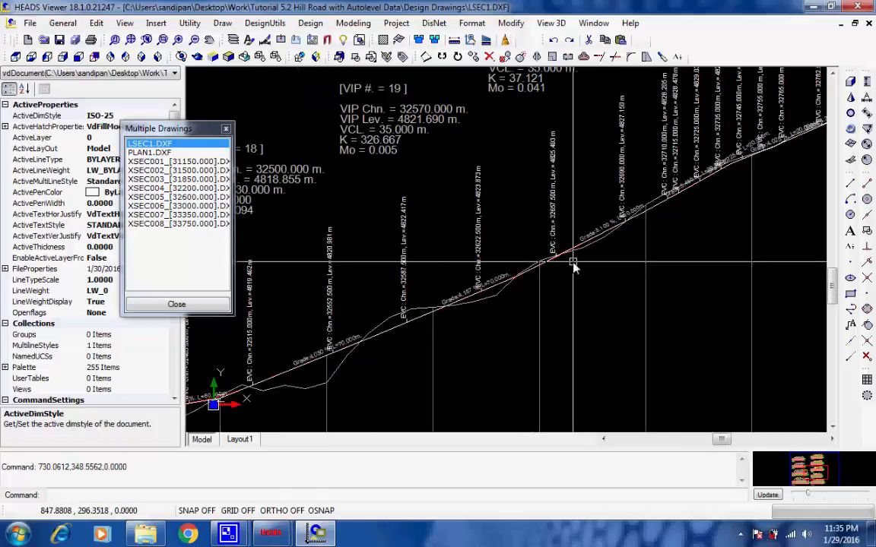
scroll(572, 266, "down", 1)
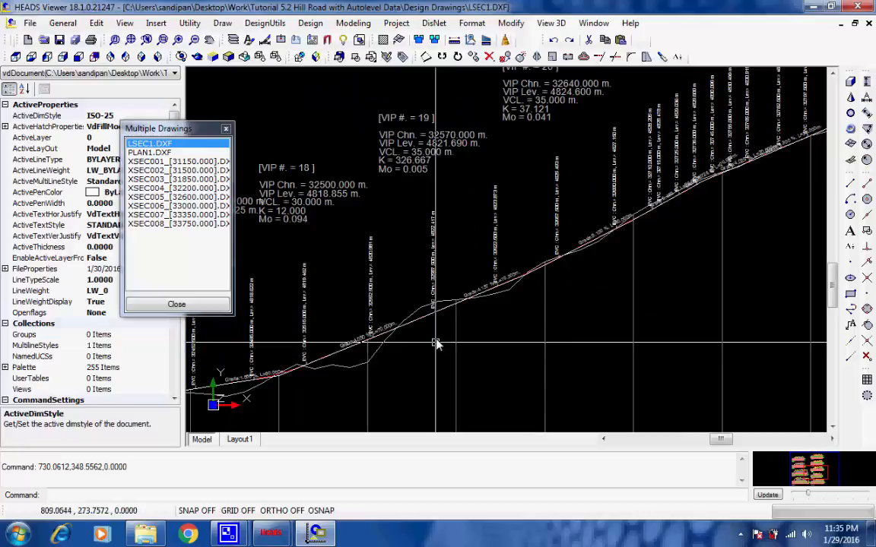
scroll(443, 336, "down", 2)
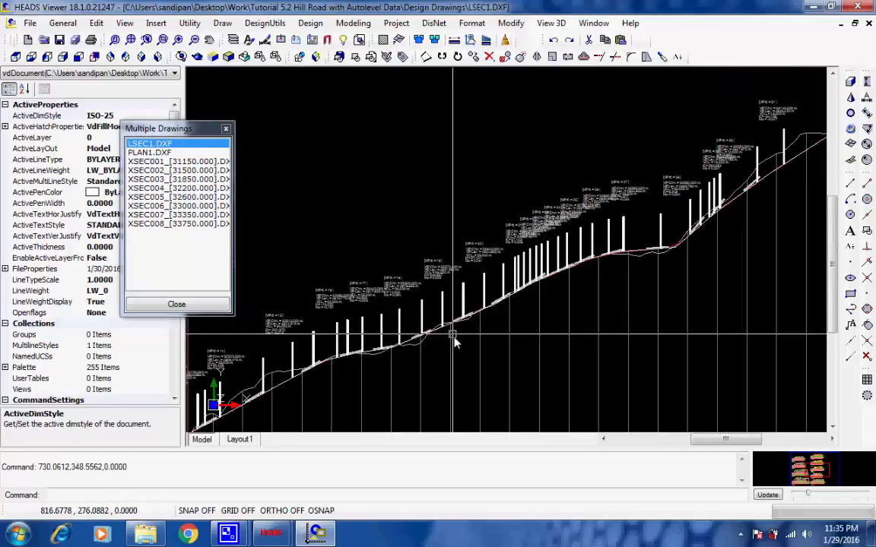
scroll(454, 342, "down", 2)
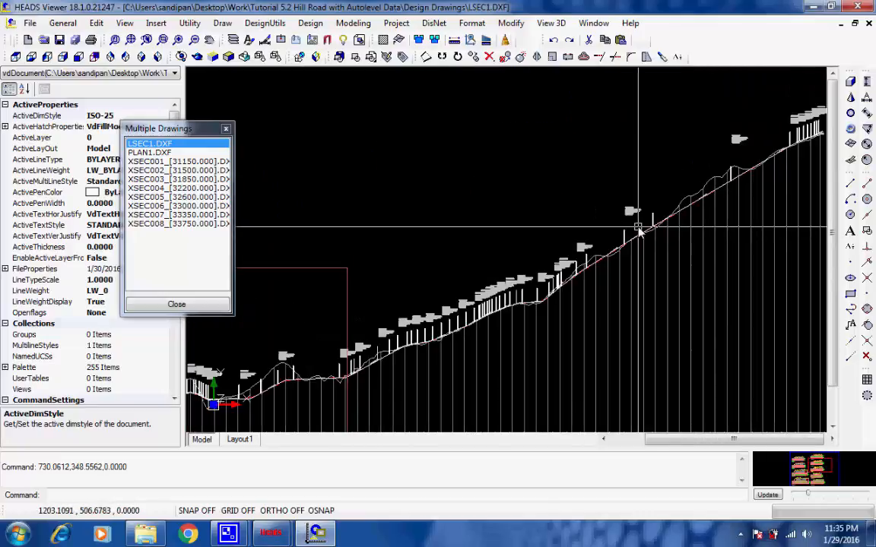
Step: View the plan drawing PLAN1.DXF and examine the alignment and side slopes around the sharp eastern bend
left_click(148, 152)
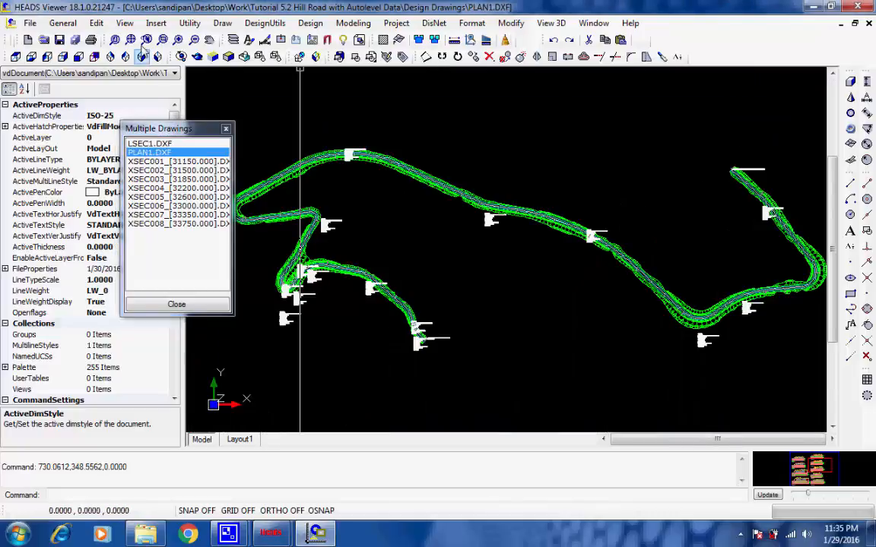
left_click(661, 329)
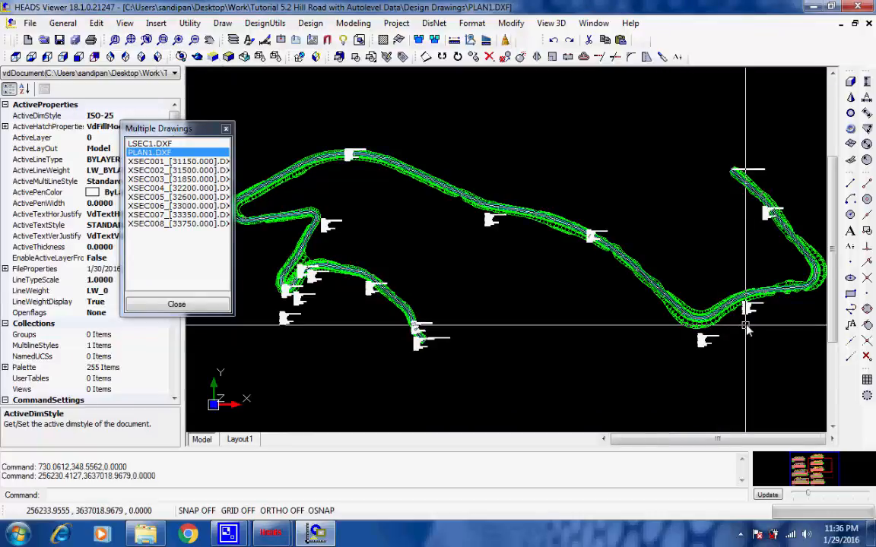
scroll(746, 324, "up", 1)
scroll(746, 323, "up", 3)
middle_click_drag(756, 304, 612, 314)
middle_click_drag(717, 295, 612, 318)
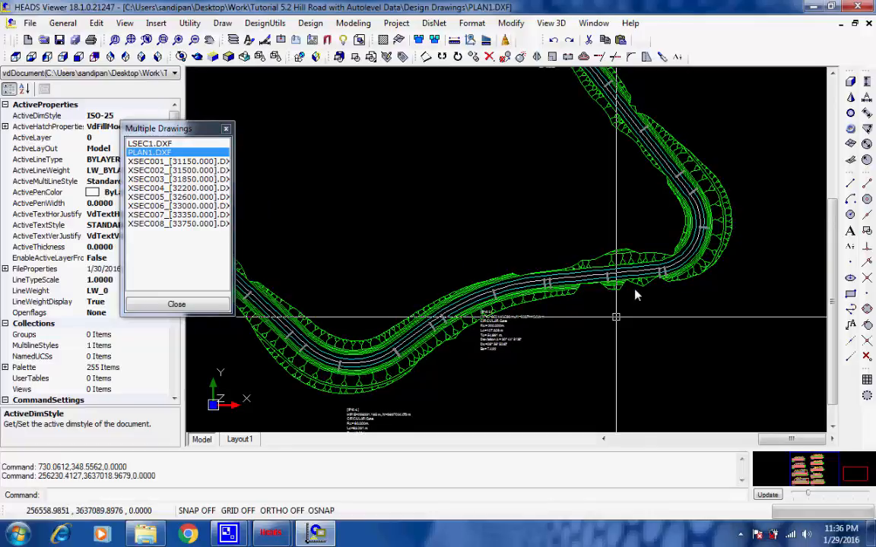
scroll(656, 182, "up", 3)
scroll(655, 183, "down", 4)
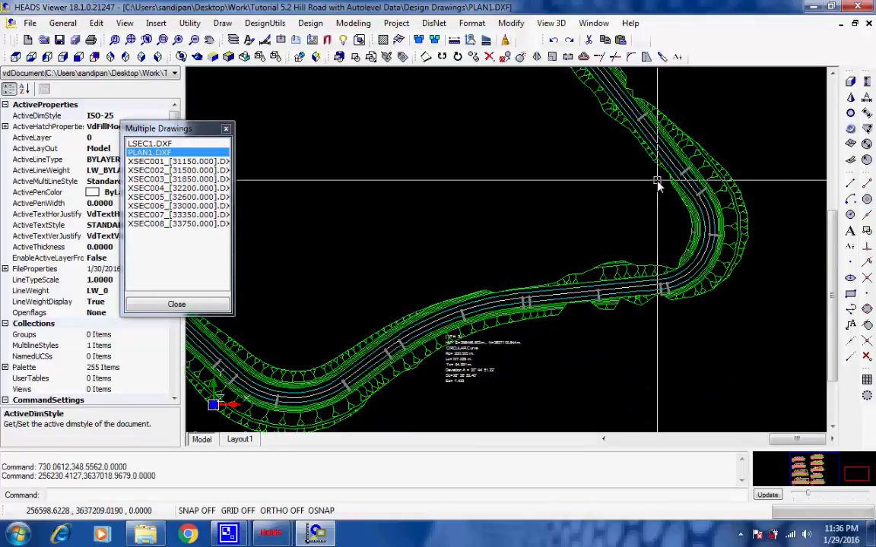
middle_click_drag(609, 161, 676, 220)
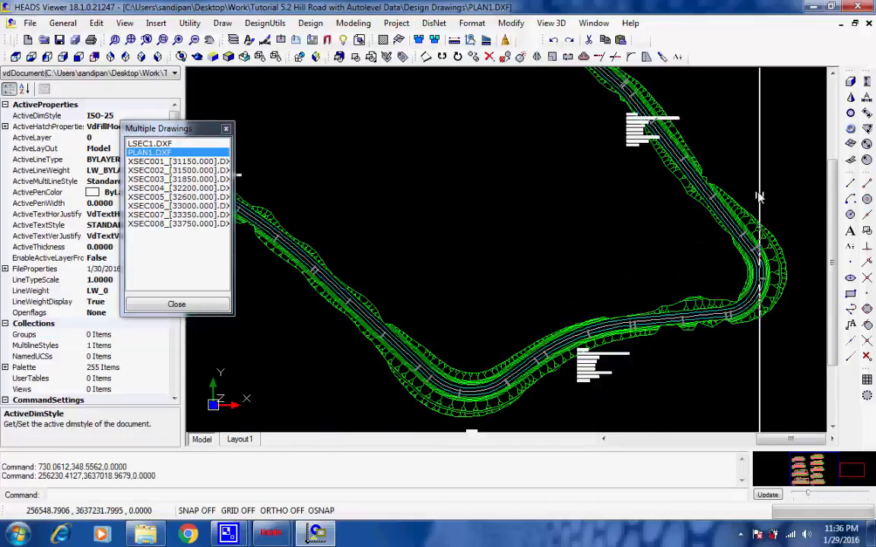
scroll(758, 190, "up", 4)
scroll(738, 247, "down", 3)
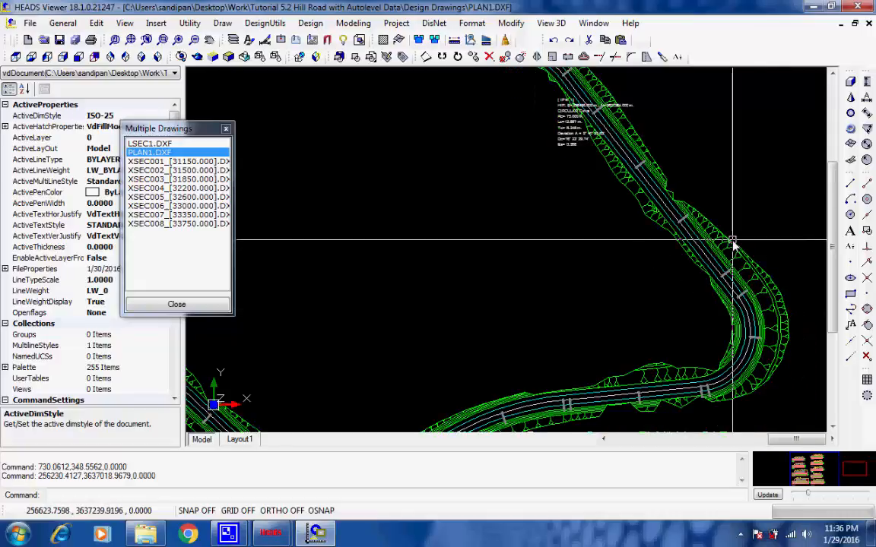
scroll(731, 241, "down", 3)
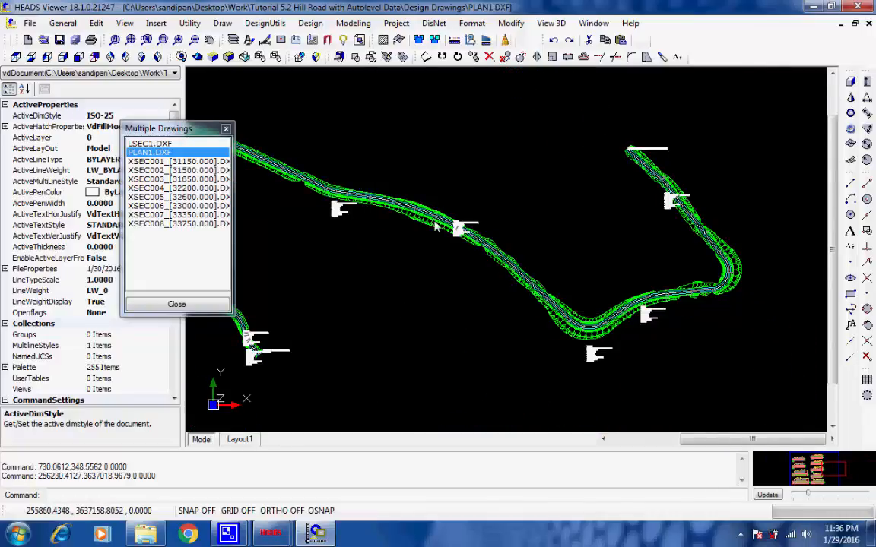
Step: Examine the curve details of IP 5 in the plan and follow the road west along the long upper curve
scroll(435, 227, "up", 6)
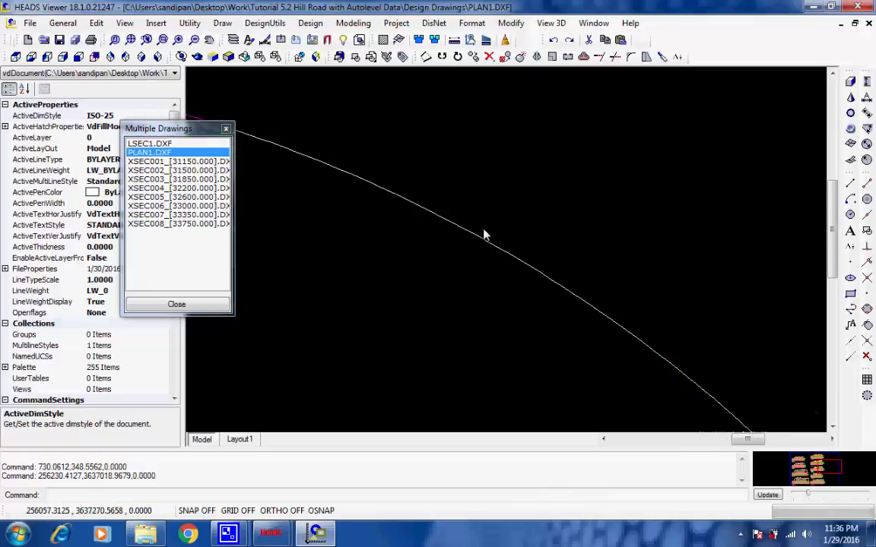
scroll(443, 273, "up", 1)
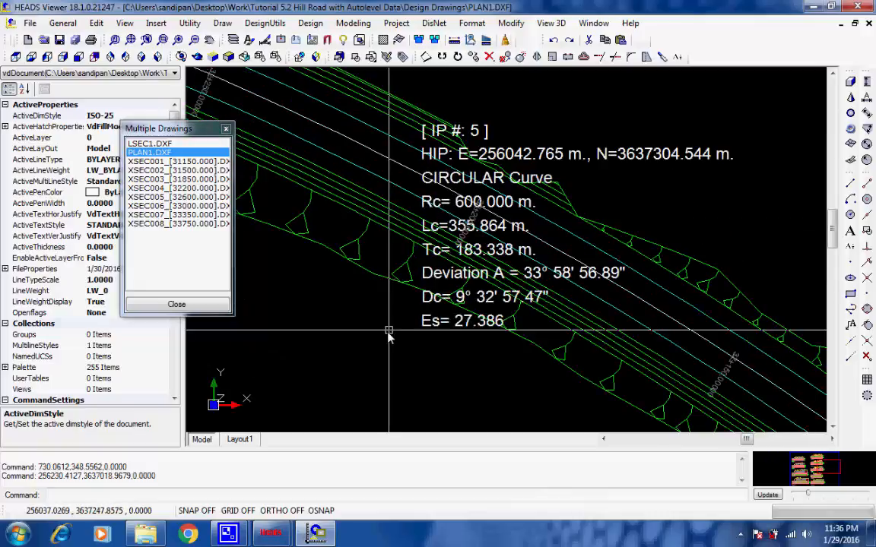
scroll(388, 334, "down", 2)
scroll(562, 394, "down", 2)
middle_click_drag(363, 368, 589, 278)
scroll(589, 279, "down", 2)
mouse_move(372, 249)
middle_mouse_down()
mouse_move(655, 326)
mouse_move(654, 346)
middle_mouse_up()
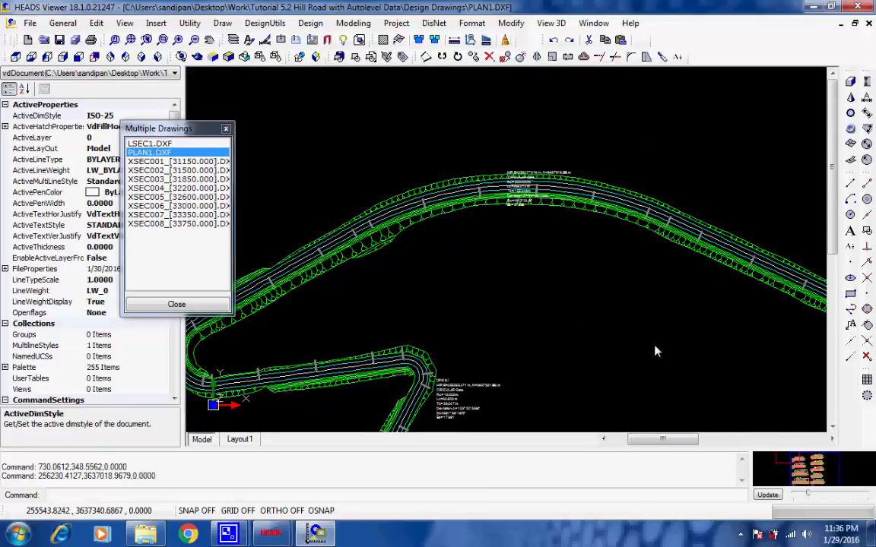
Step: Examine the western hairpin bend in the plan around chainages 33+200 to 33+300
middle_click_drag(422, 314, 616, 297)
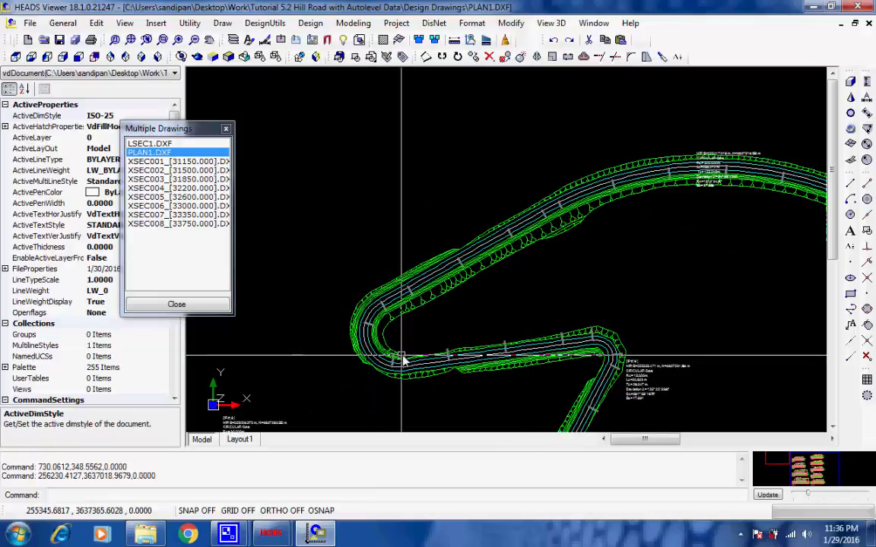
scroll(403, 360, "up", 6)
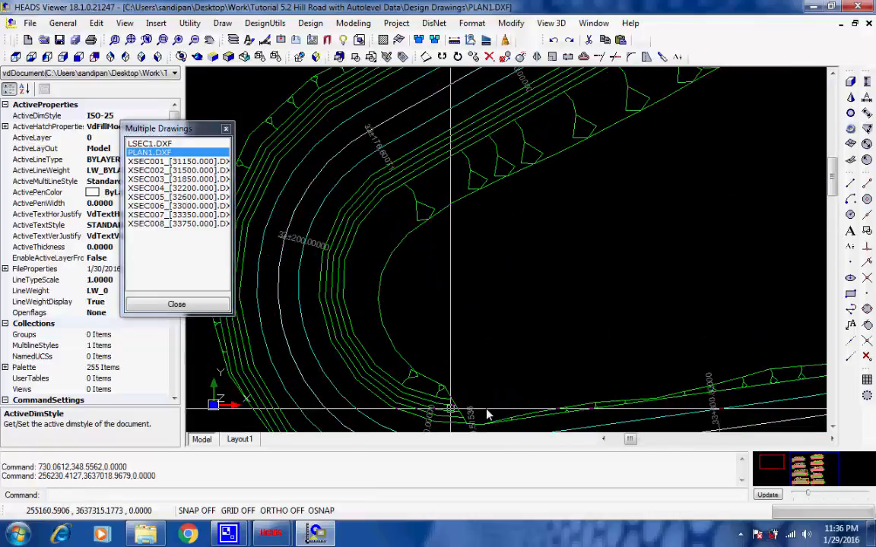
scroll(504, 254, "up", 2)
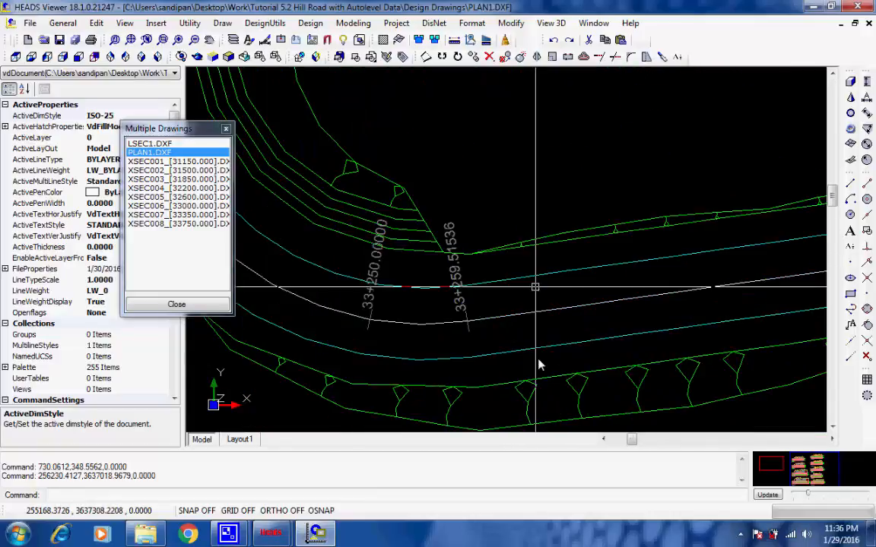
scroll(559, 329, "down", 1)
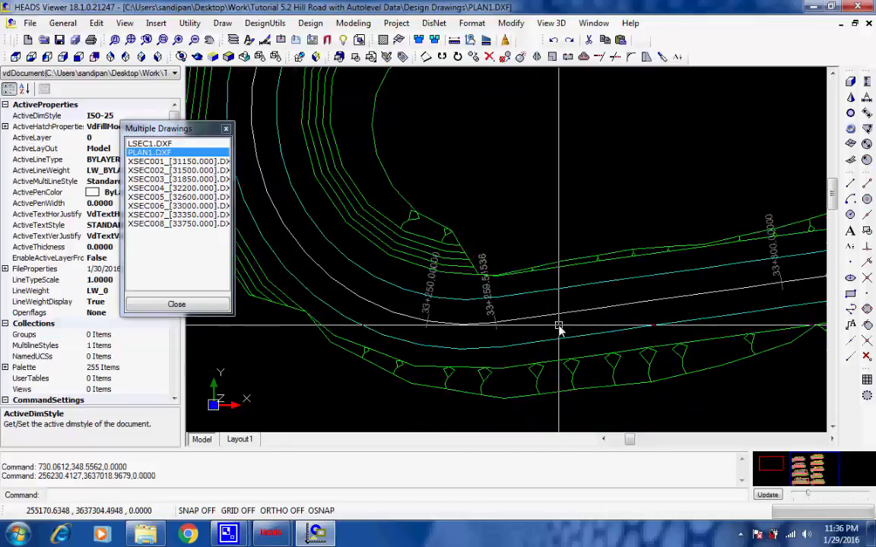
scroll(559, 329, "down", 1)
Step: View XSEC001_[31150.000].DXF and examine the proposed levels, existing levels and offsets of individual cross sections
left_click(155, 163)
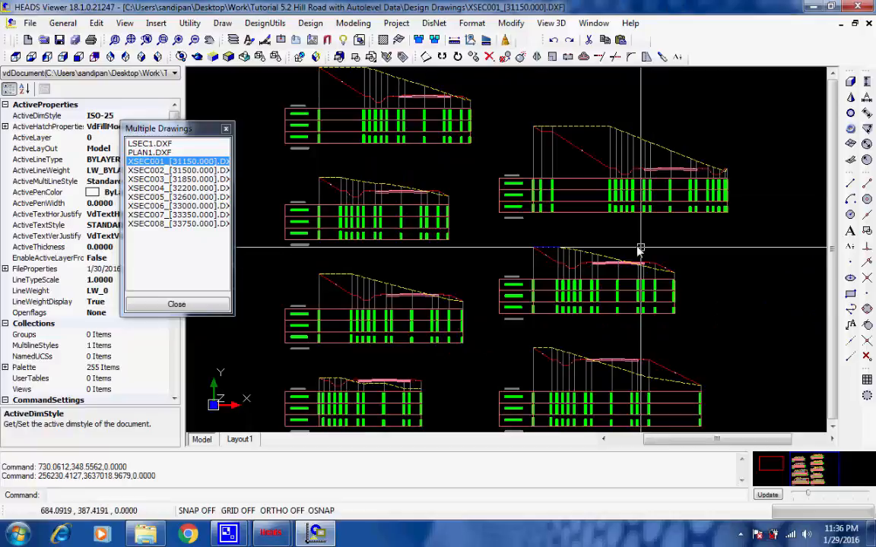
left_click(628, 332)
scroll(631, 332, "up", 4)
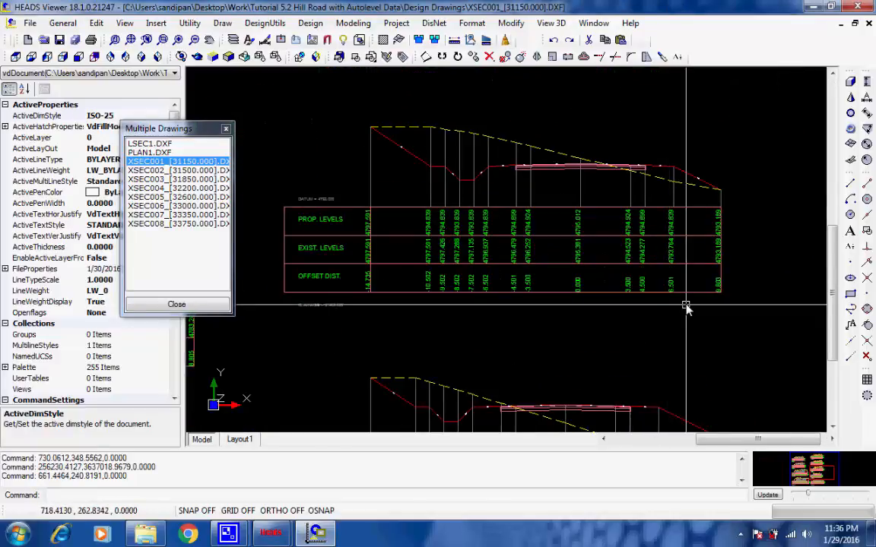
scroll(554, 300, "up", 3)
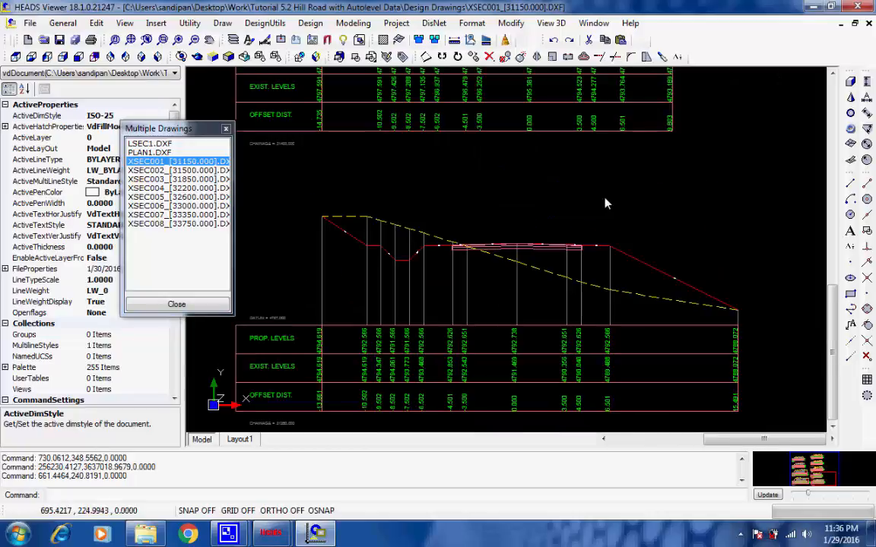
scroll(551, 301, "down", 2)
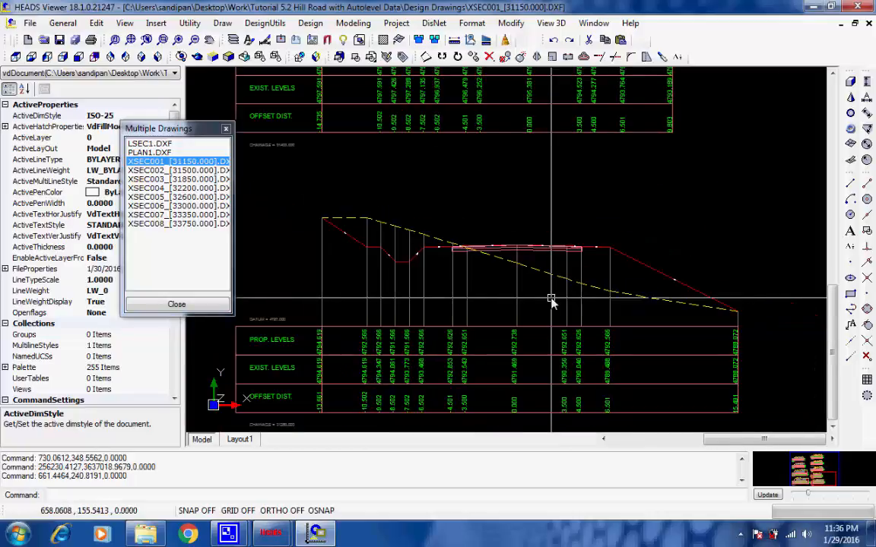
scroll(551, 301, "down", 3)
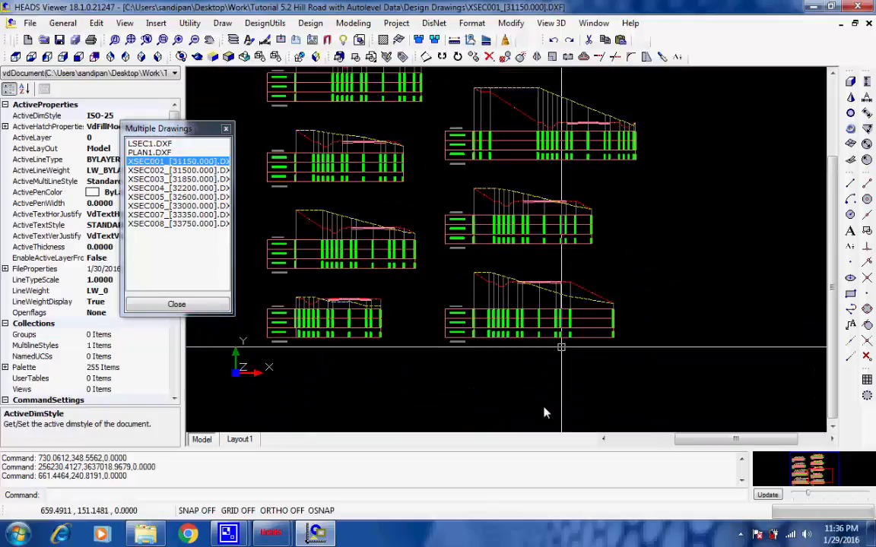
middle_click_drag(651, 246, 668, 359)
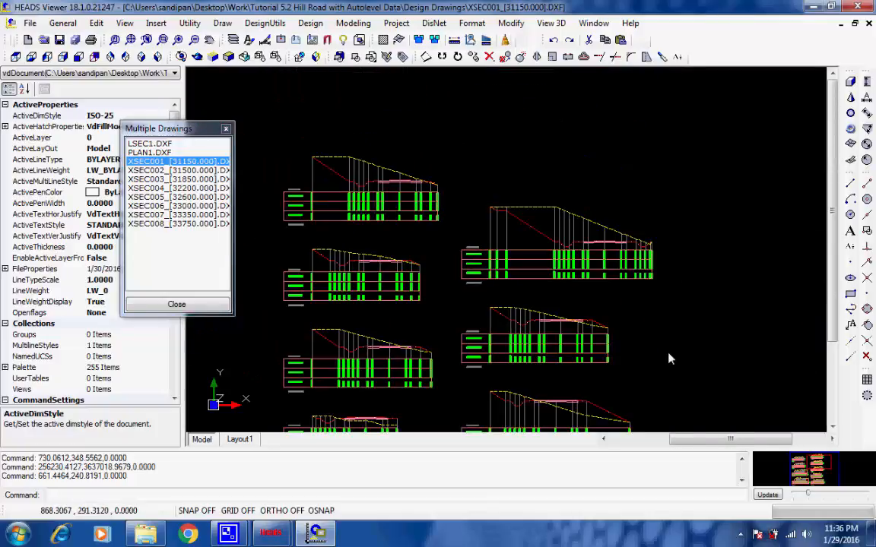
scroll(646, 304, "up", 5)
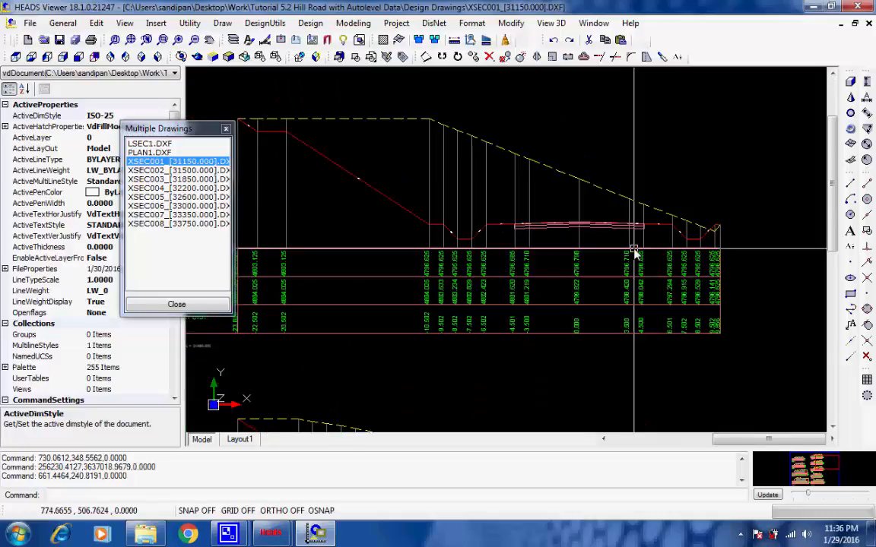
scroll(553, 319, "down", 5)
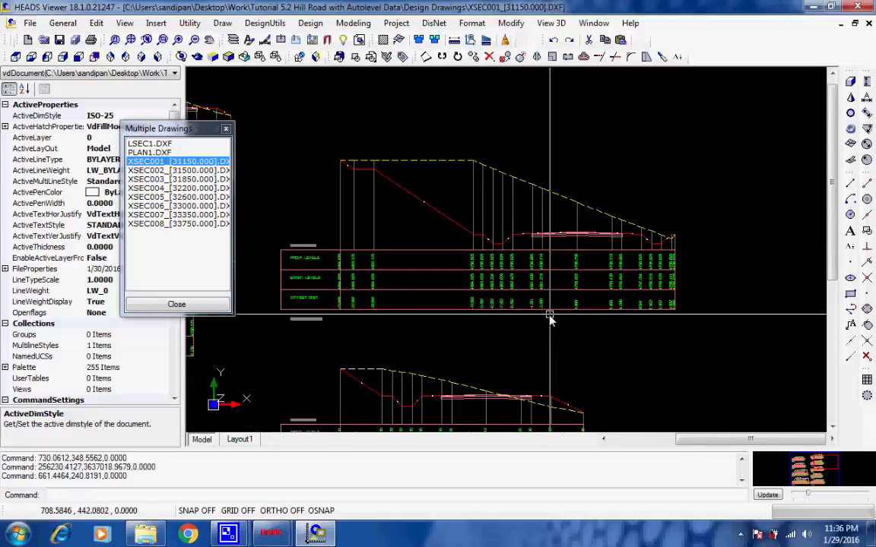
Step: View the remaining cross-section drawings one by one, from XSEC002_[31500.000].DXF to XSEC008_[33750.000].DXF
left_click(155, 171)
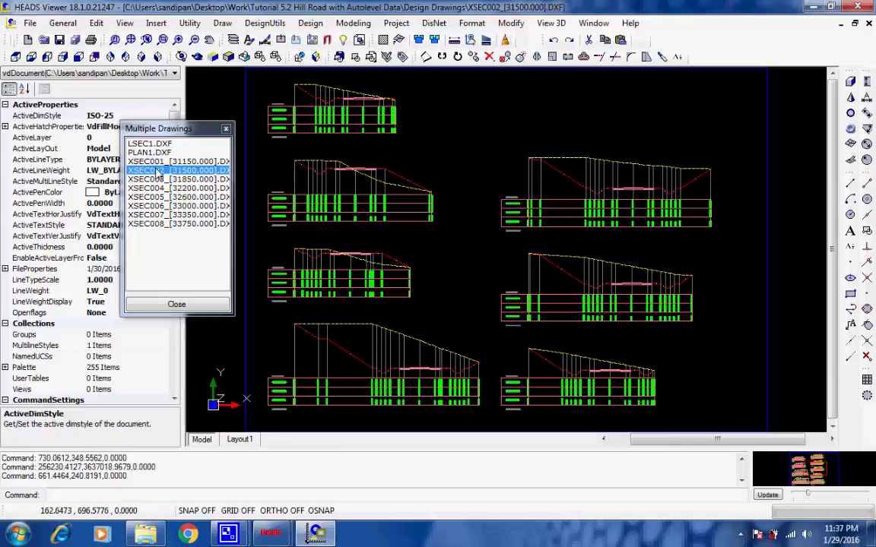
left_click(161, 180)
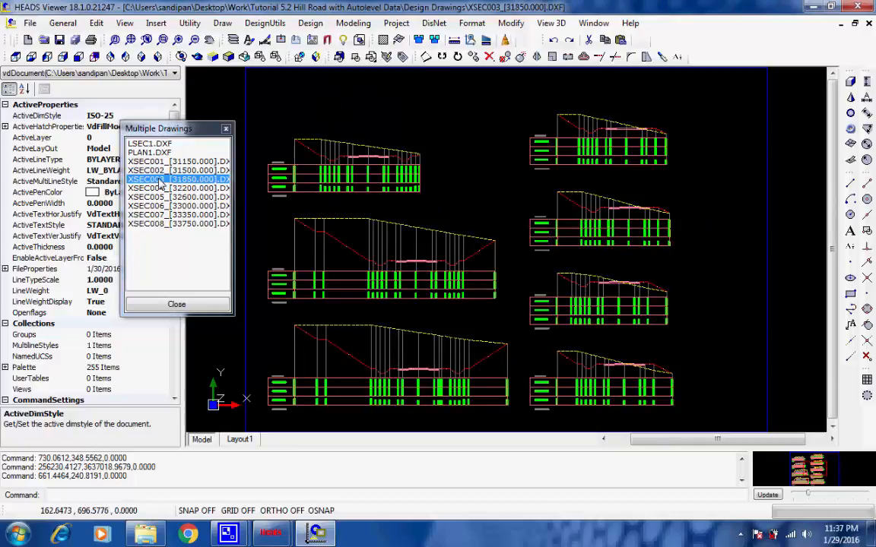
left_click(158, 188)
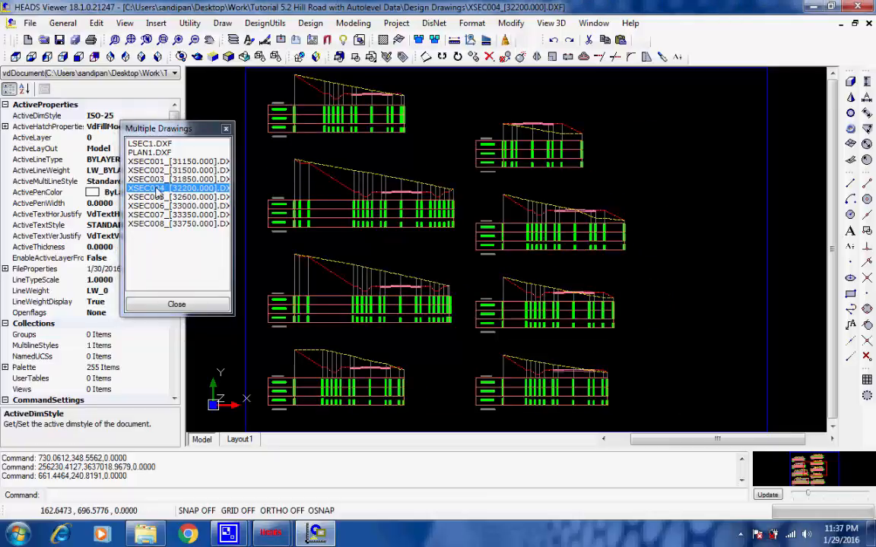
left_click(160, 197)
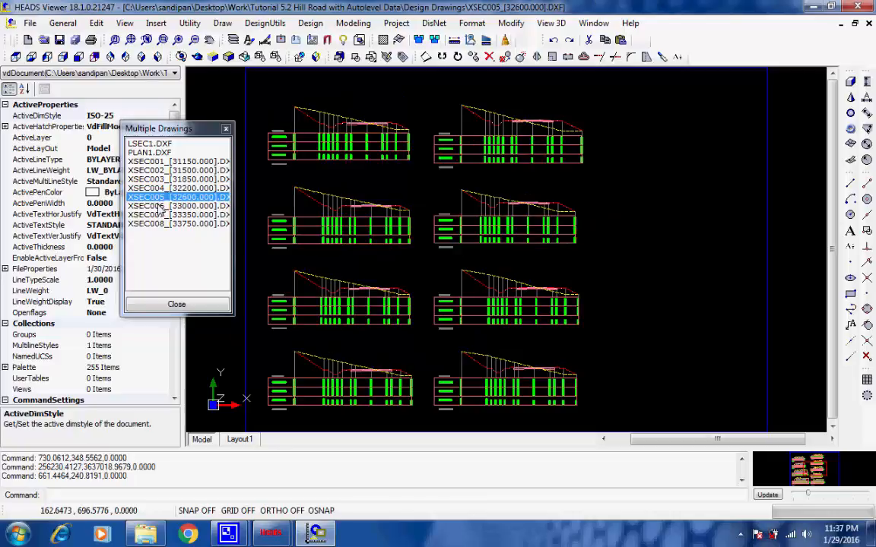
left_click(161, 206)
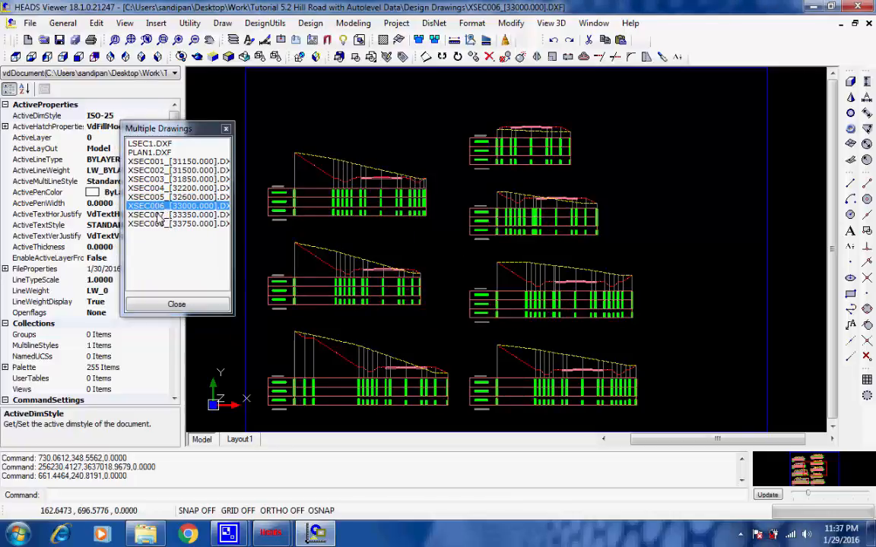
left_click(159, 215)
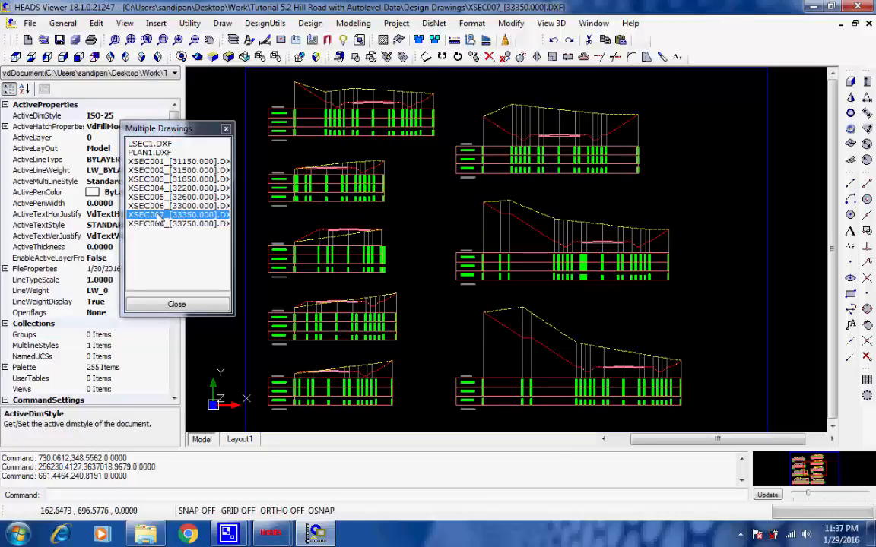
left_click(158, 224)
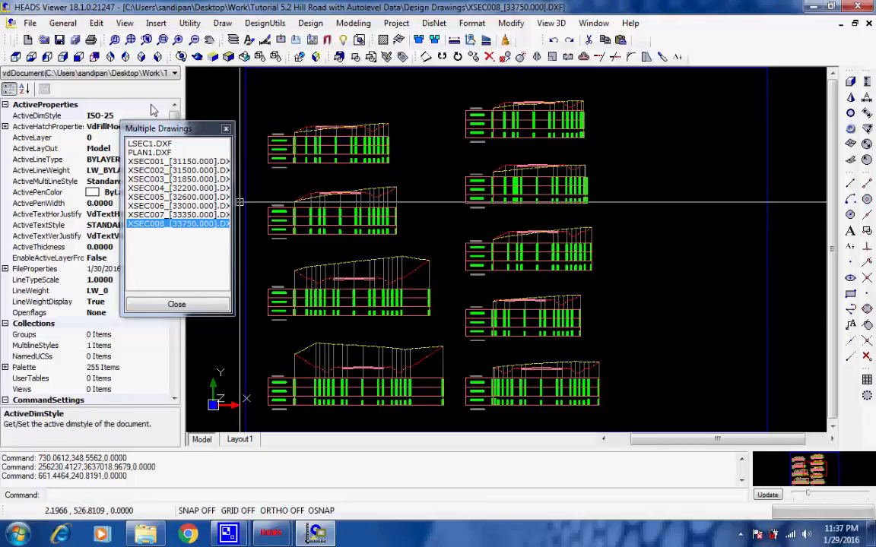
Step: Start saving XSEC008_[33750.000] under another format and show the available file types
left_click(30, 24)
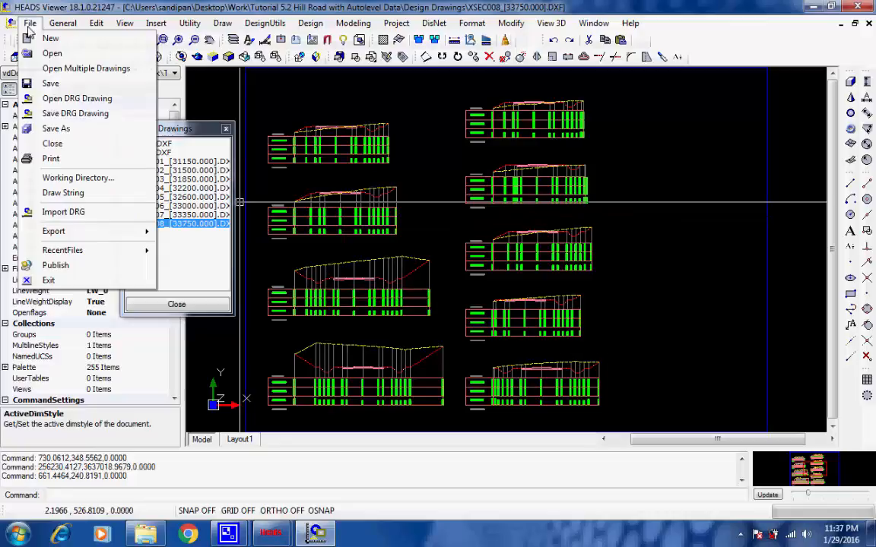
left_click(68, 120)
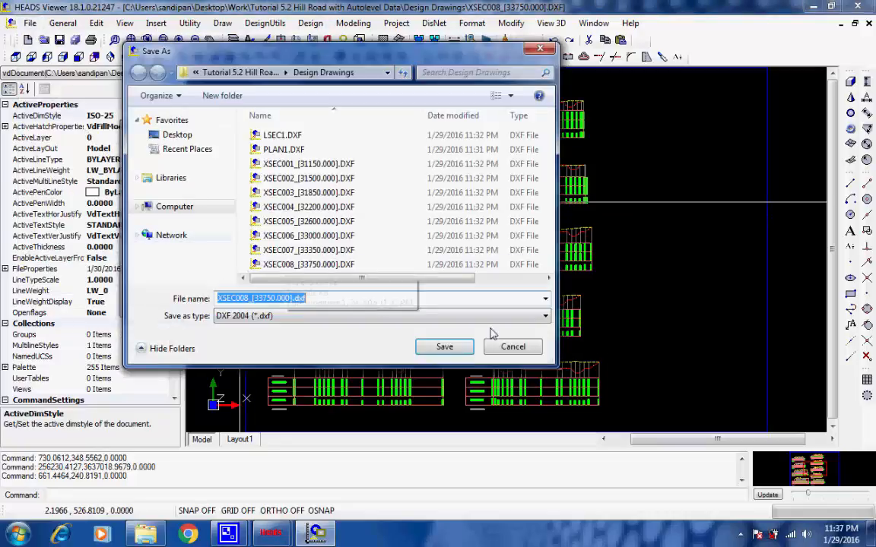
left_click(544, 316)
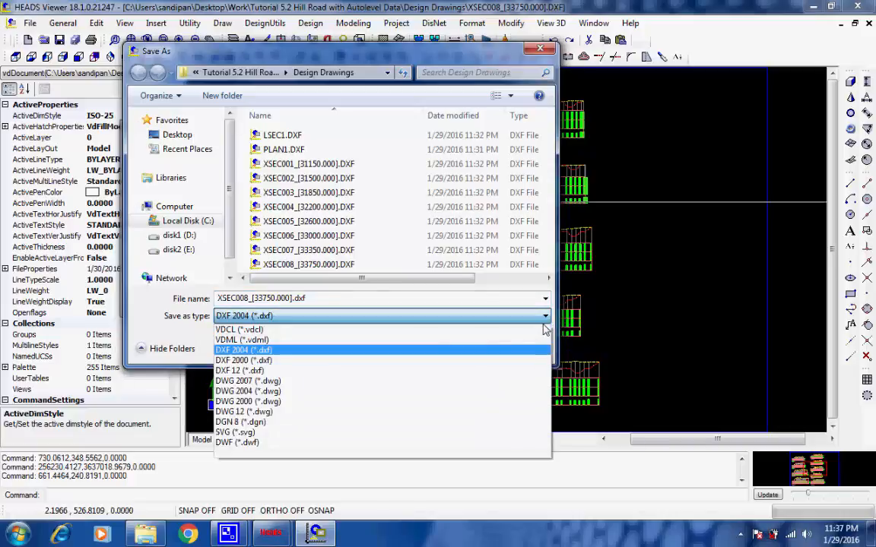